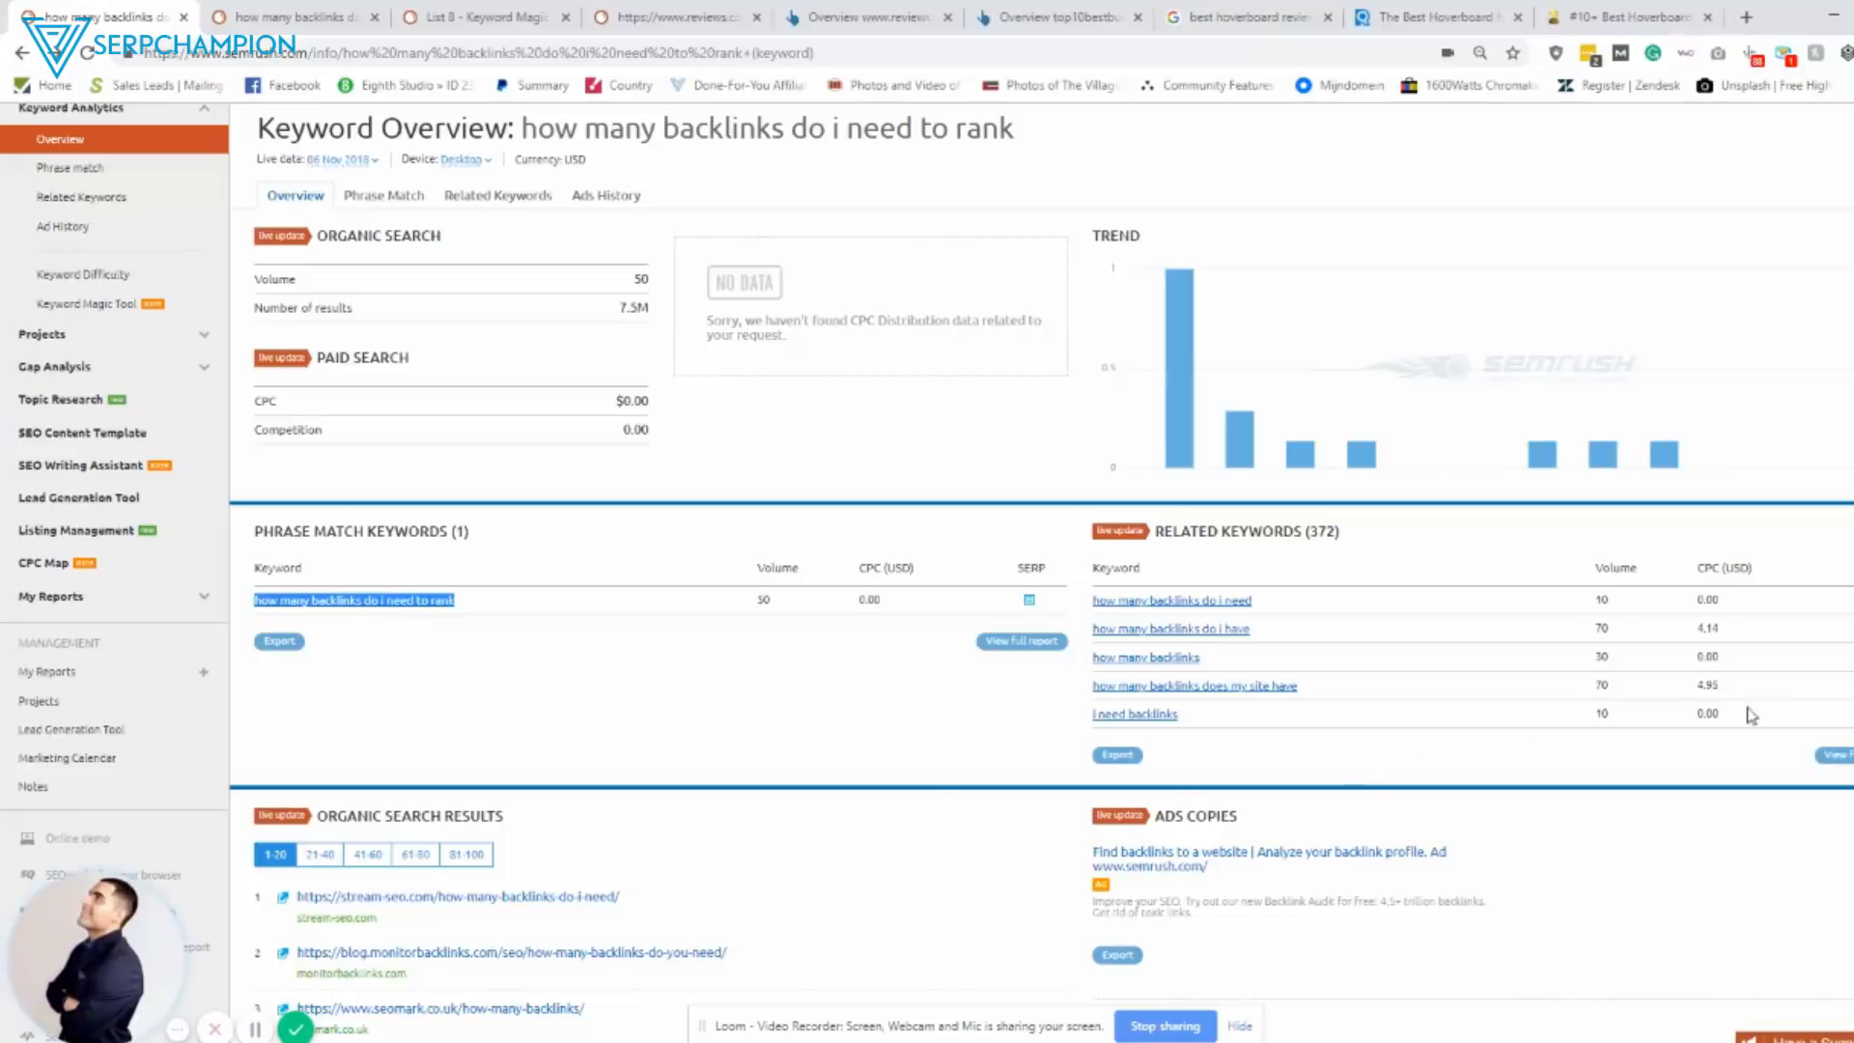
Review the full related keywords table, then bring up organic positions for reviews.com/hoverboard.
left_click(1828, 756)
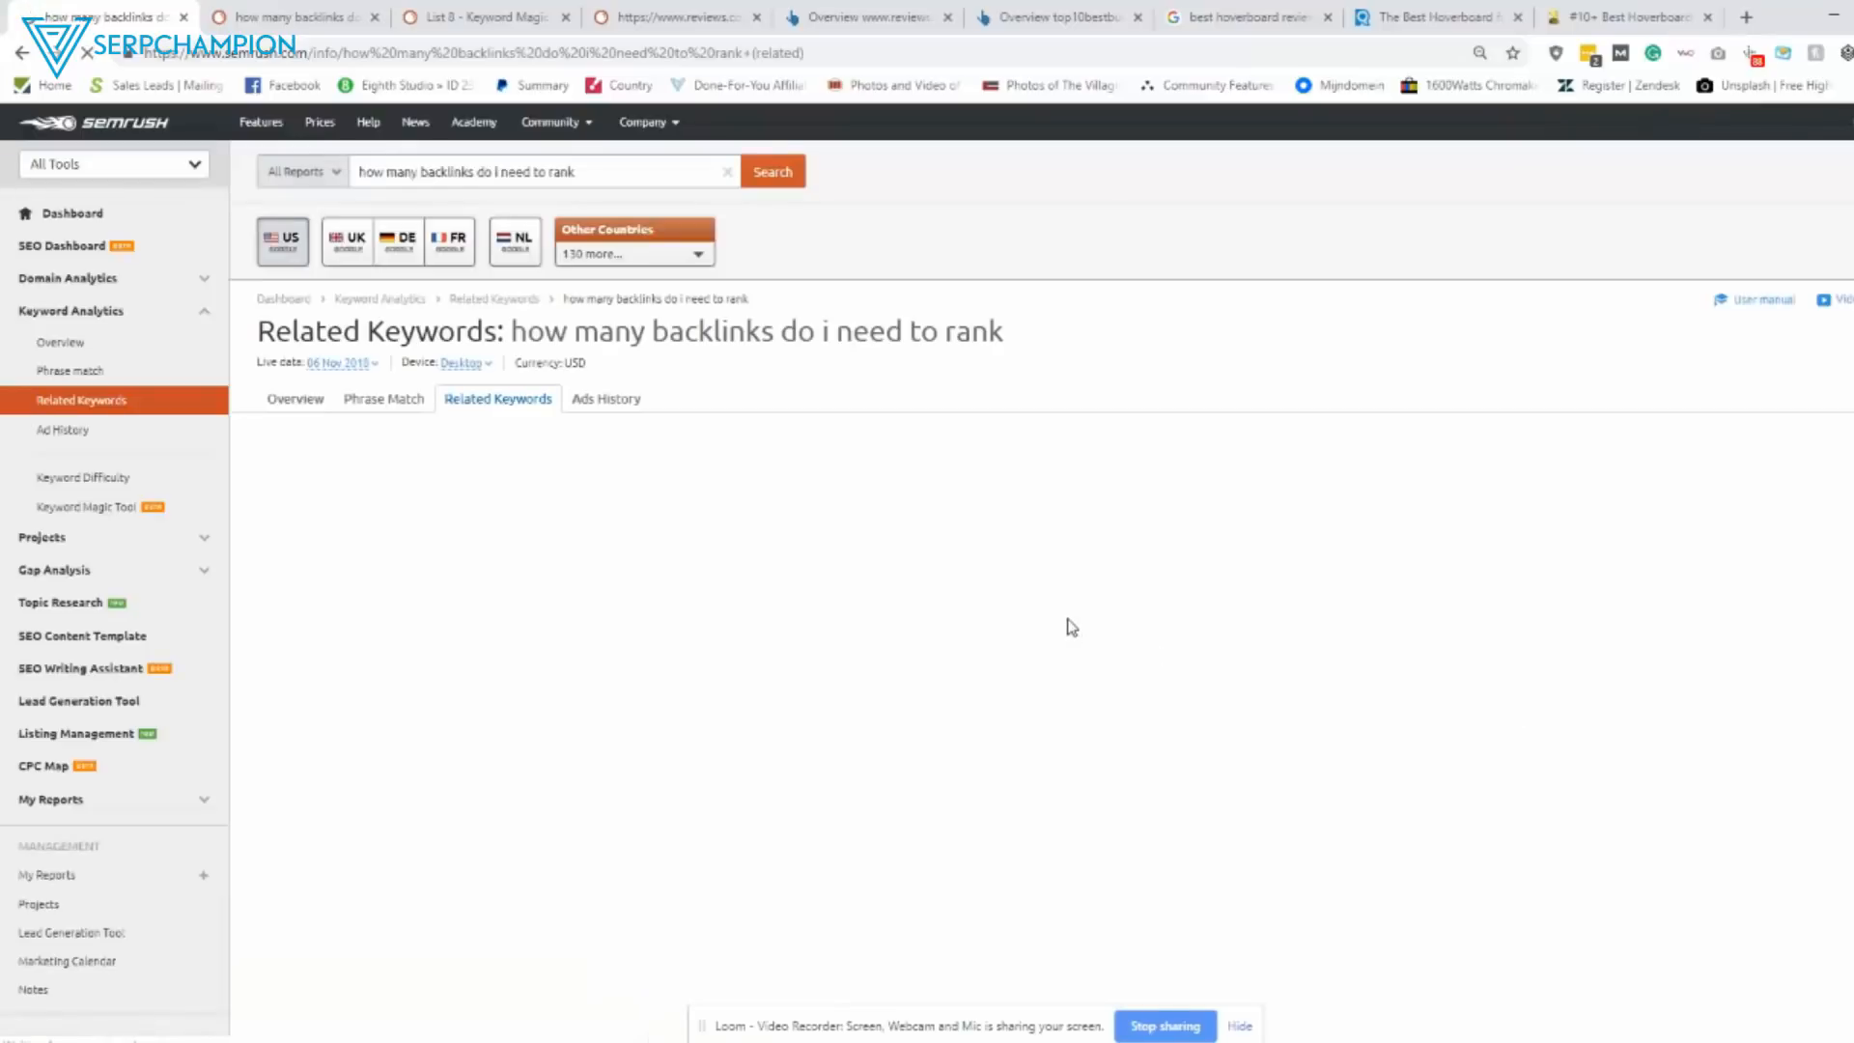
left_click_drag(510, 330, 258, 330)
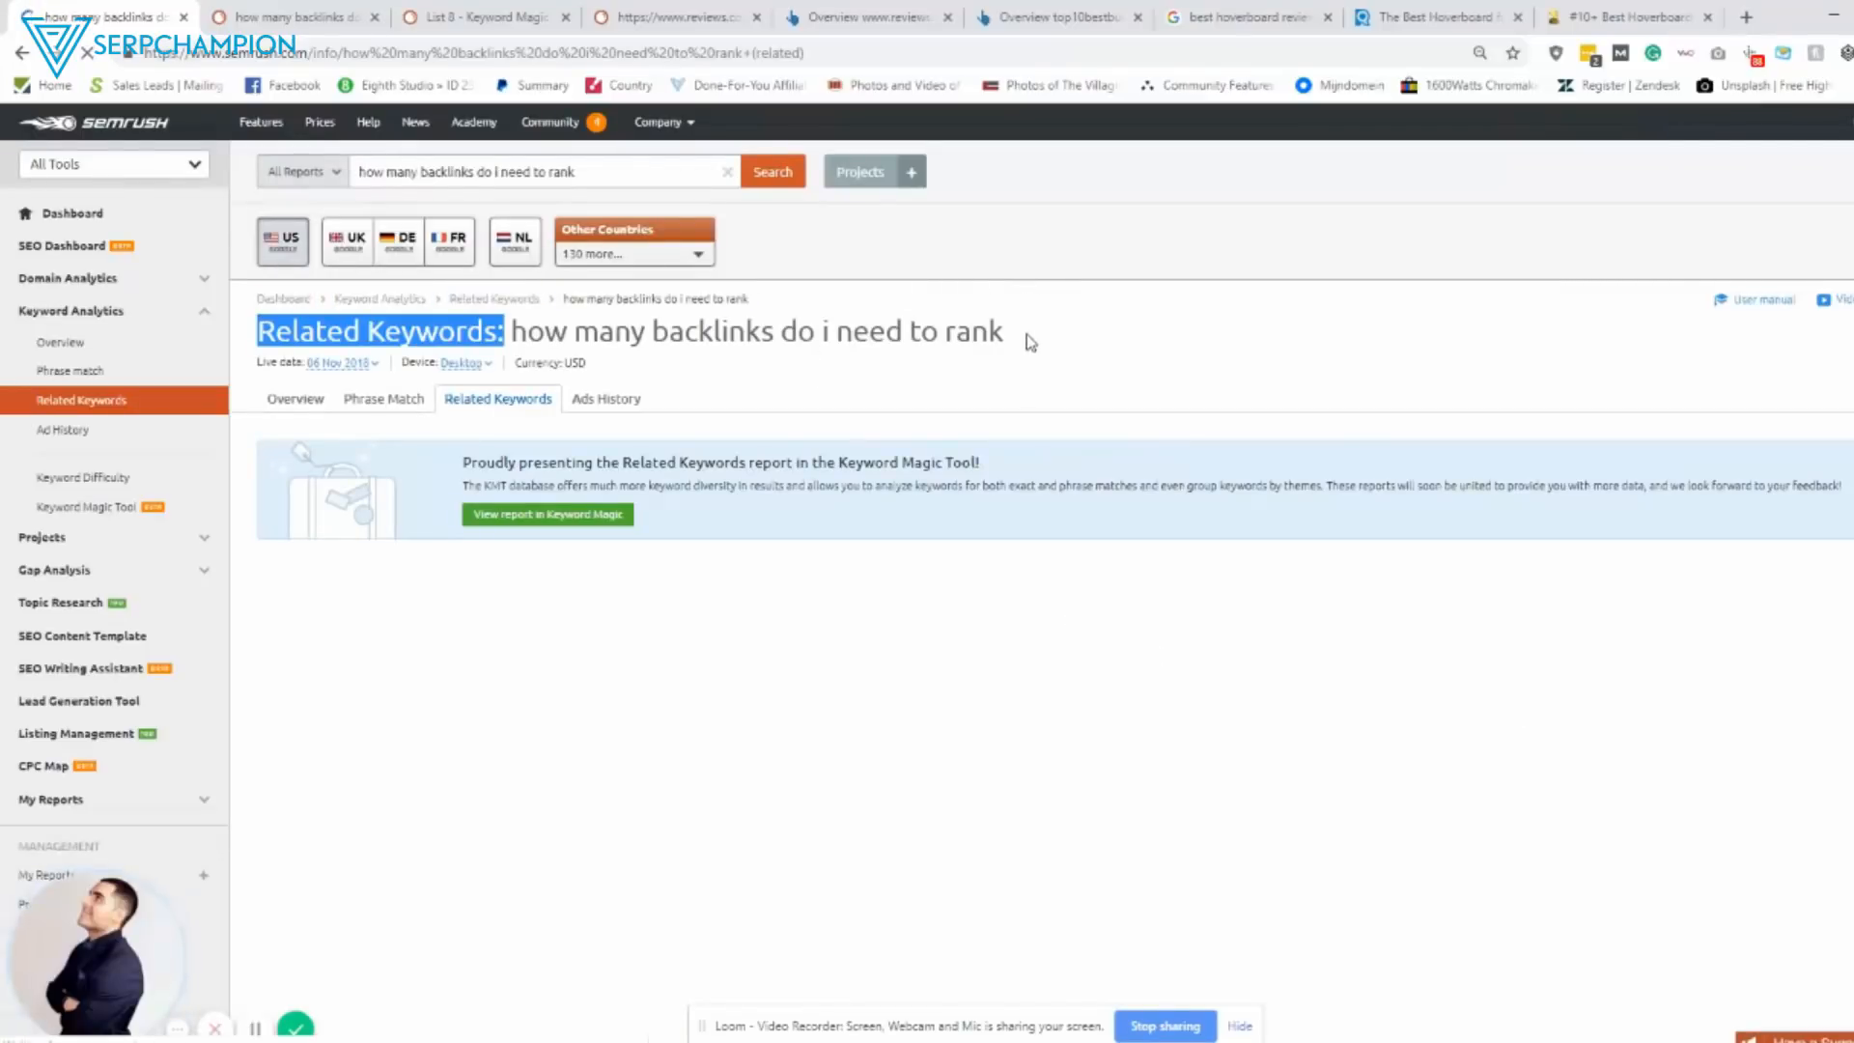
left_click(1015, 375)
scroll(928, 580, "down", 8)
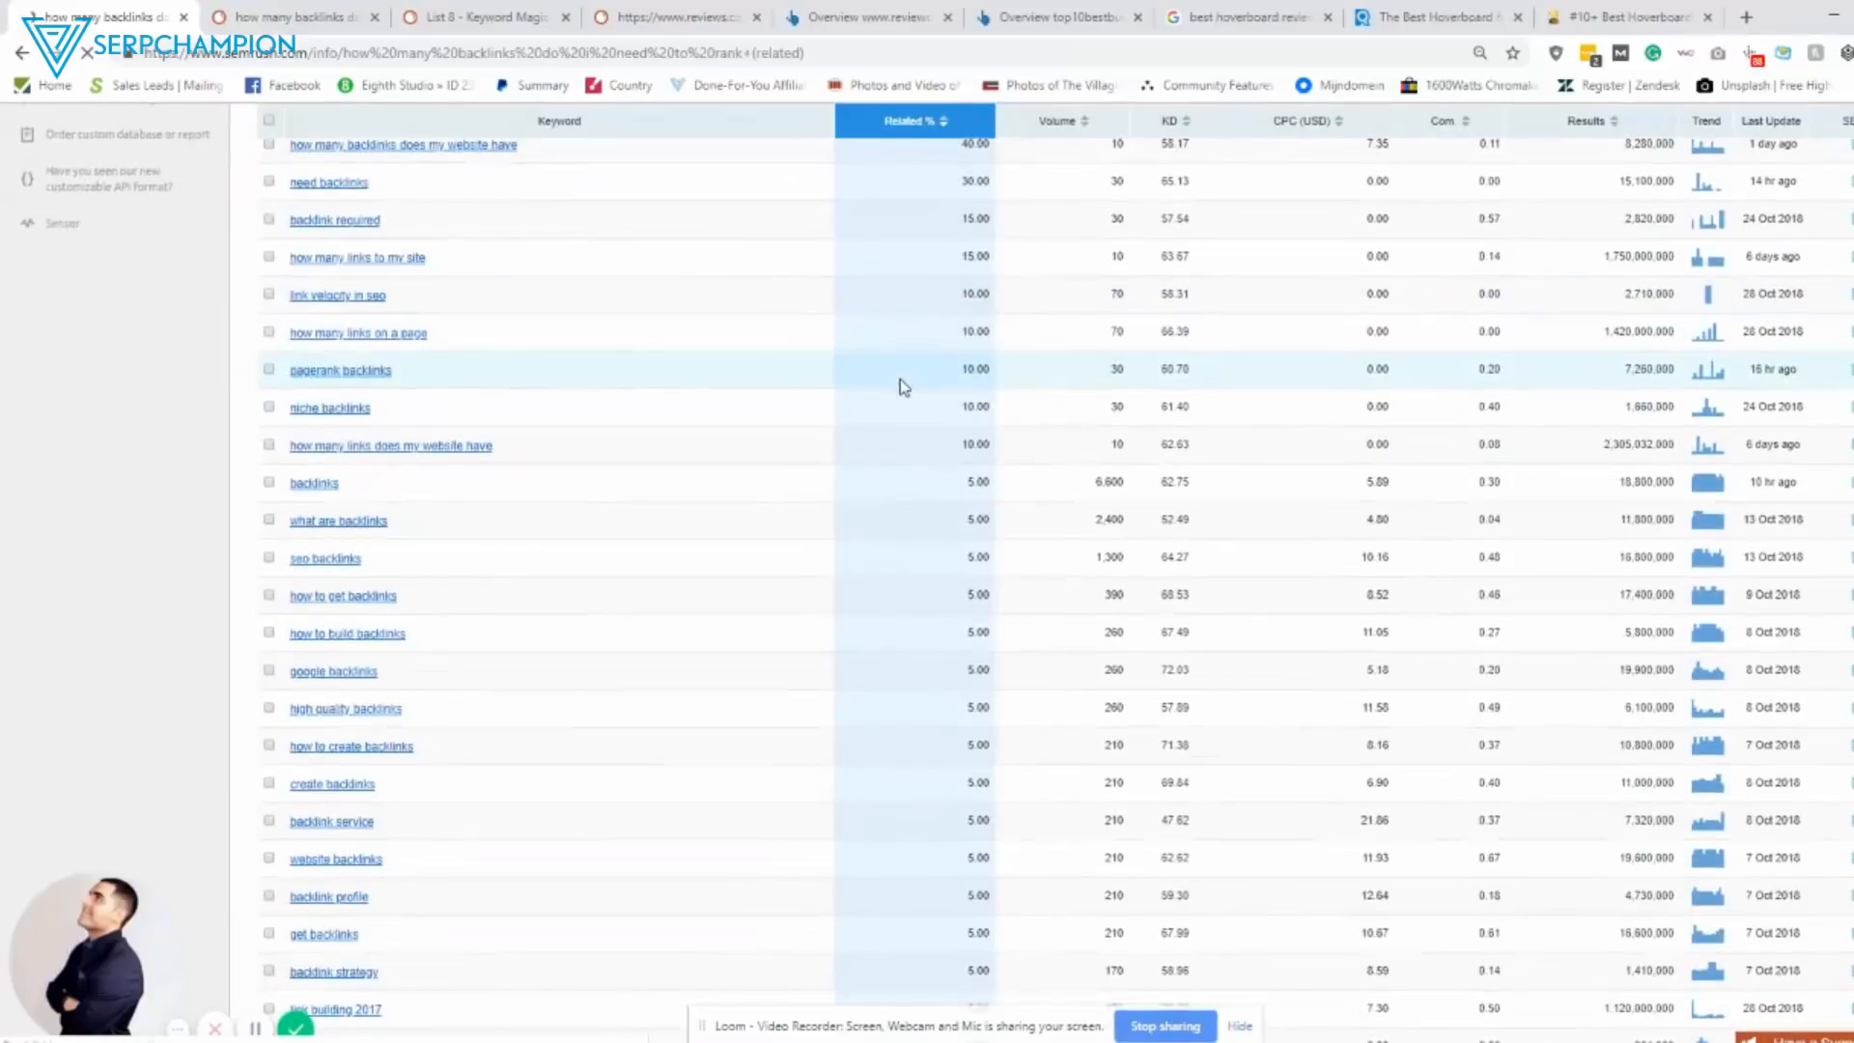
scroll(927, 434, "down", 3)
scroll(375, 400, "up", 5)
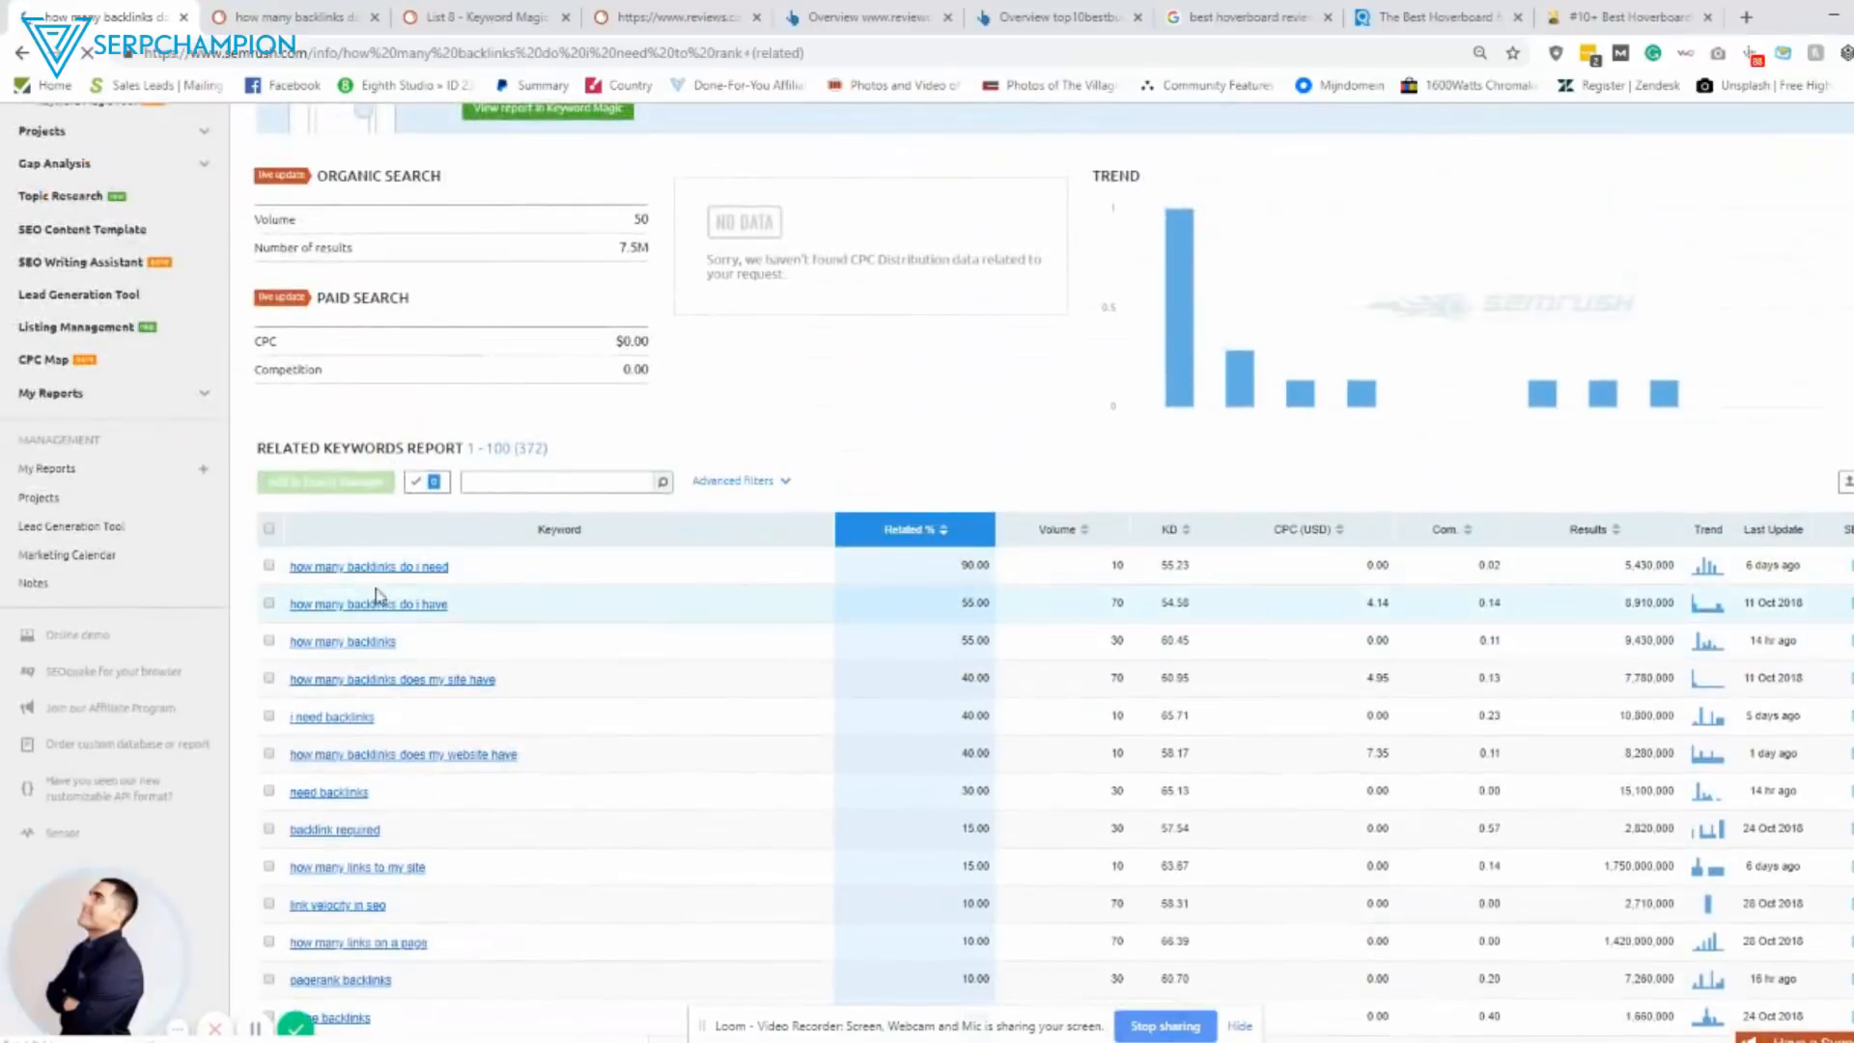
scroll(419, 580, "down", 2)
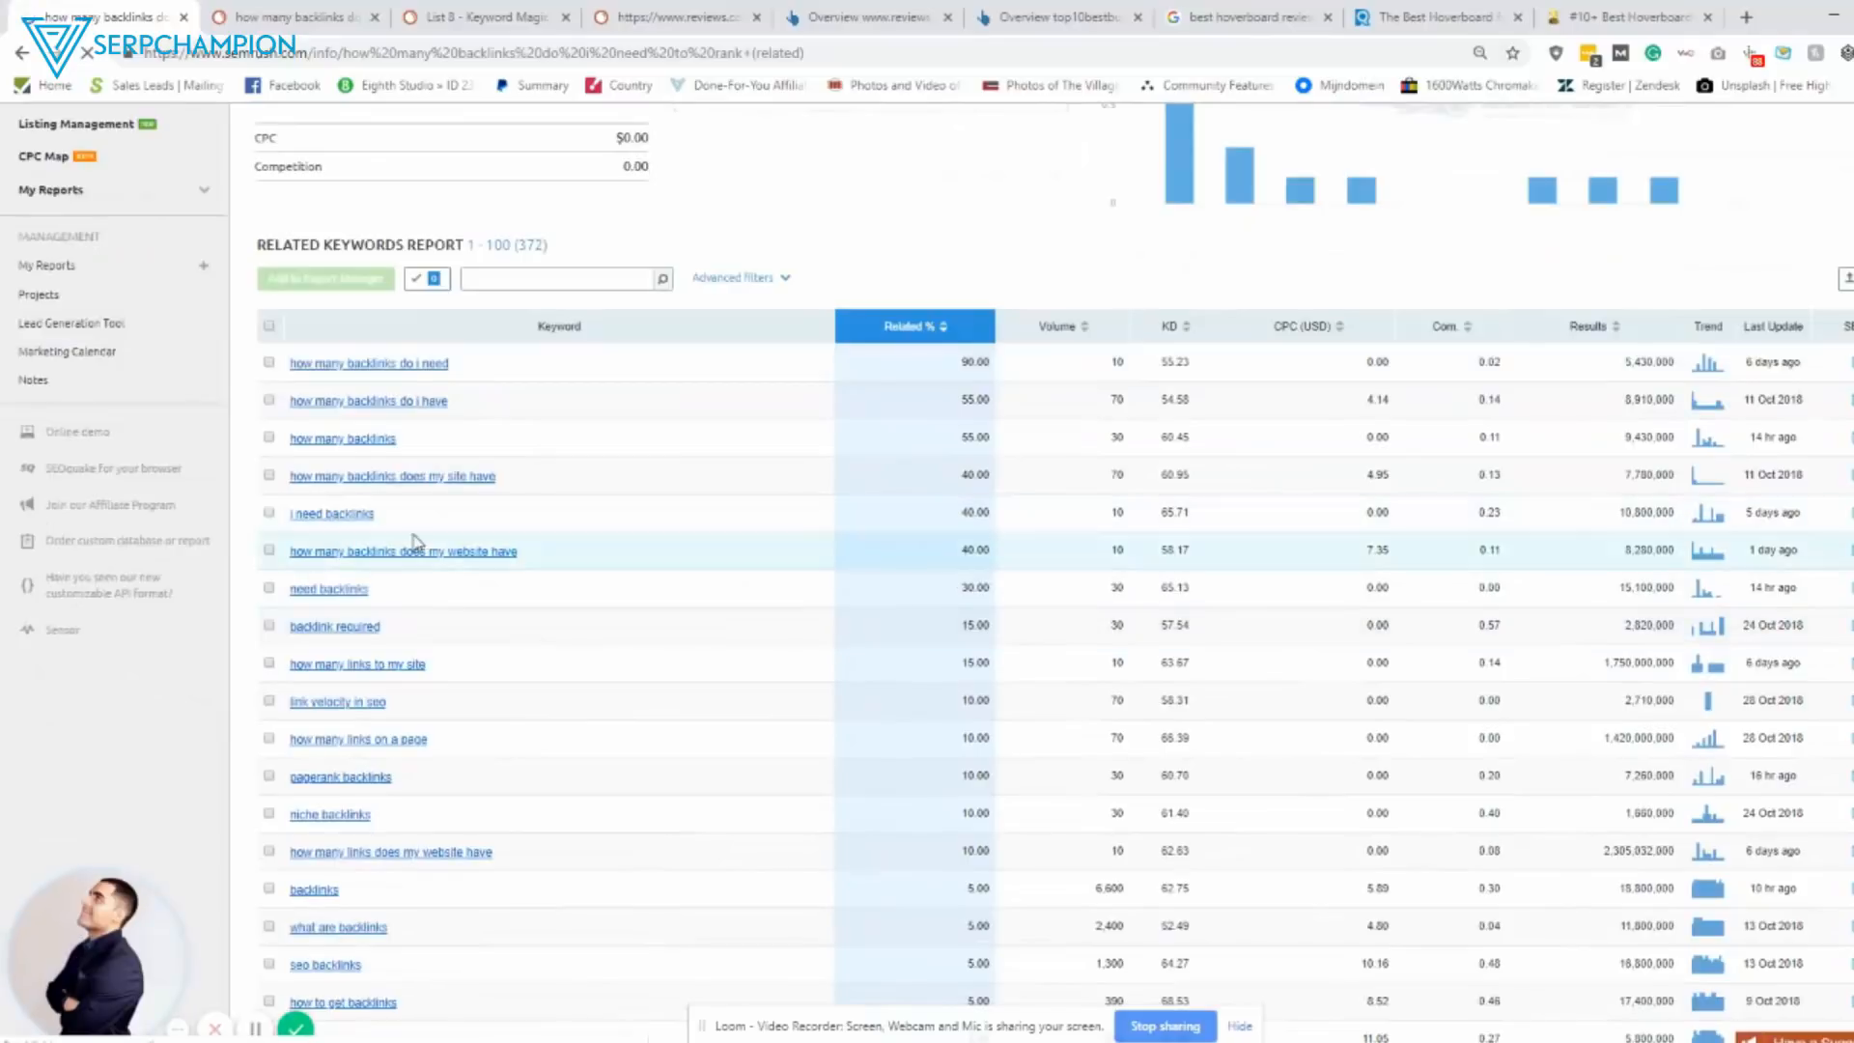
scroll(551, 666, "down", 2)
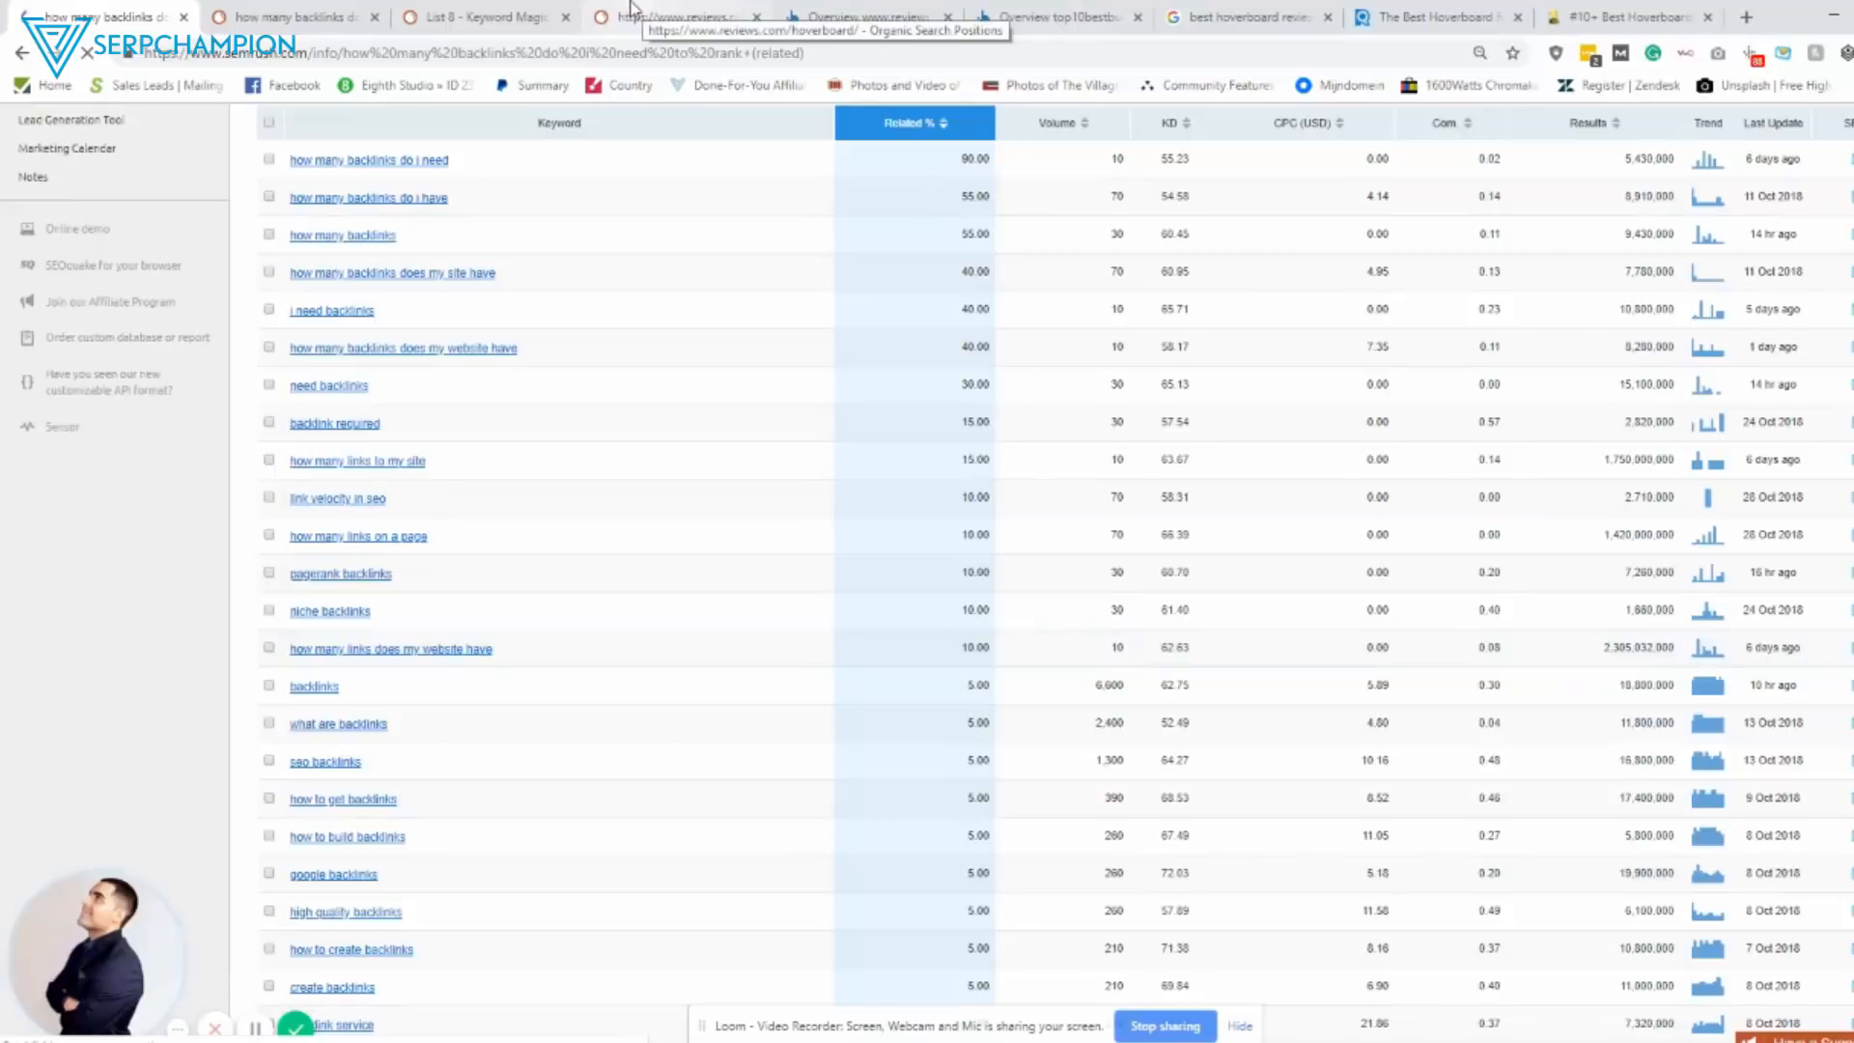
left_click(692, 17)
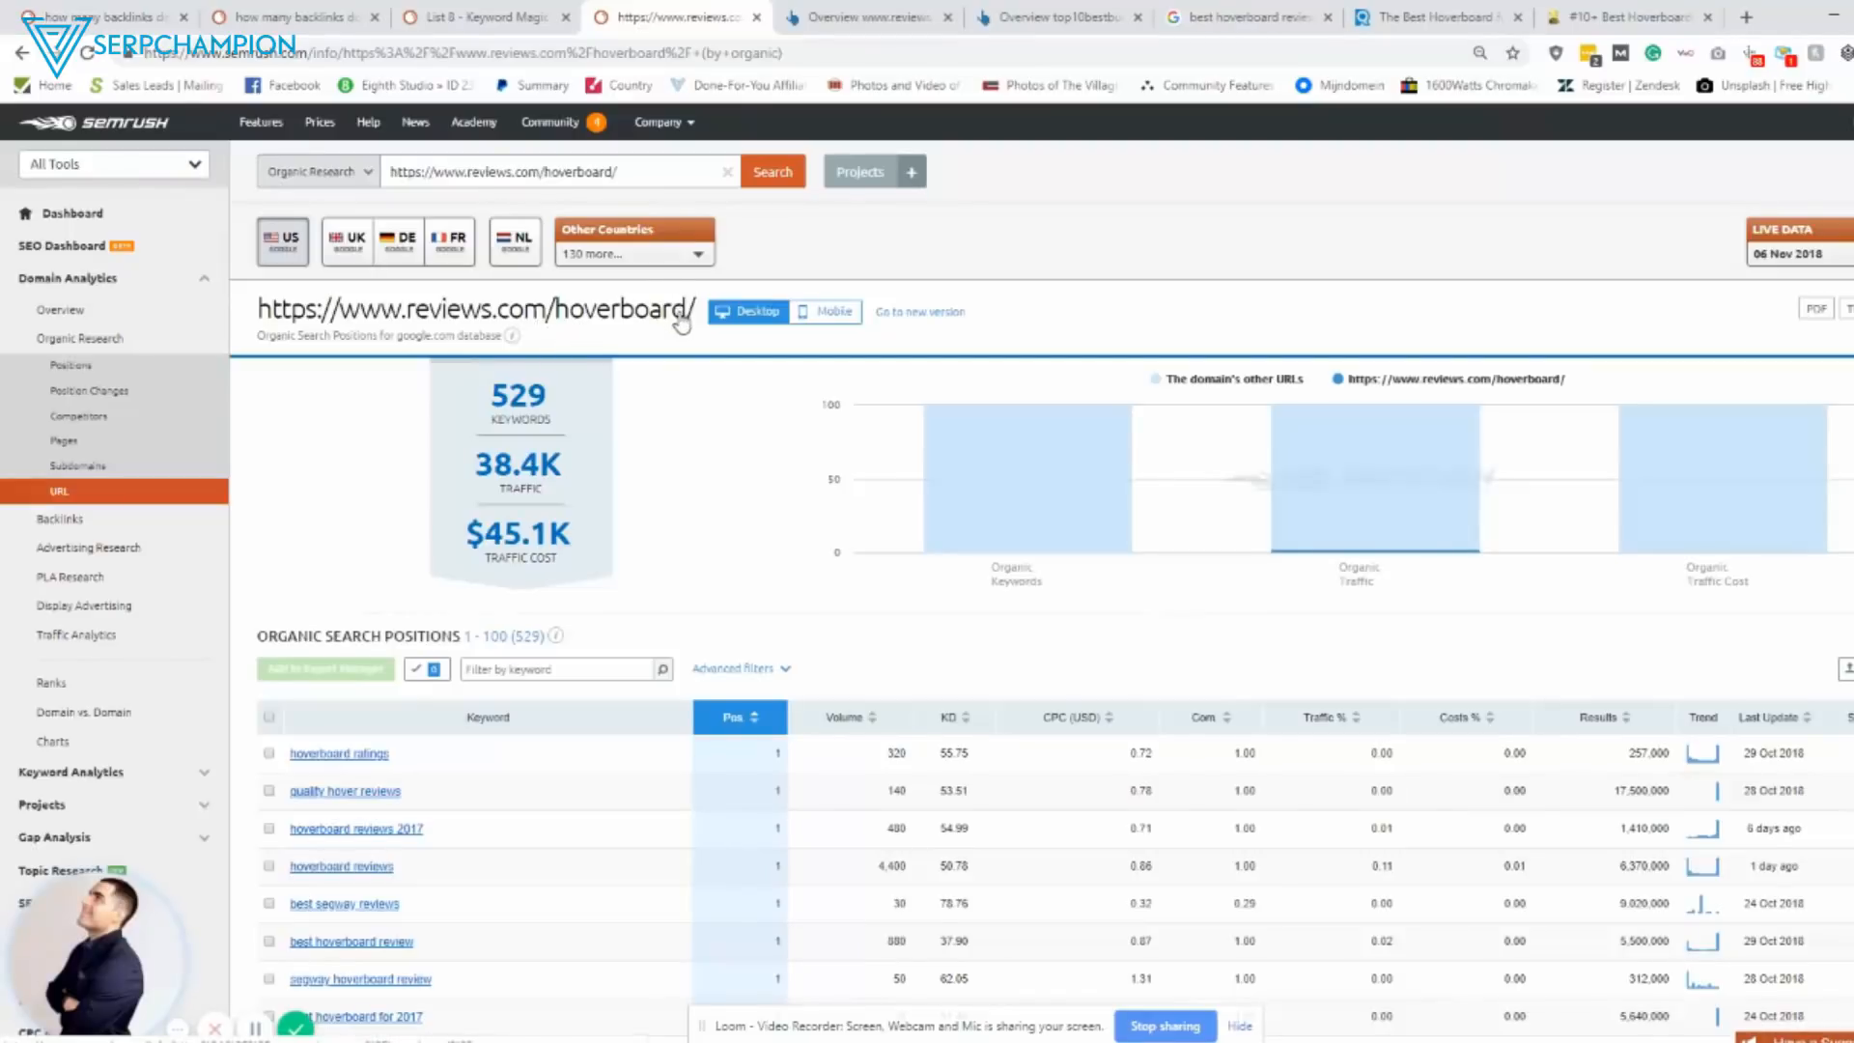
scroll(673, 325, "down", 2)
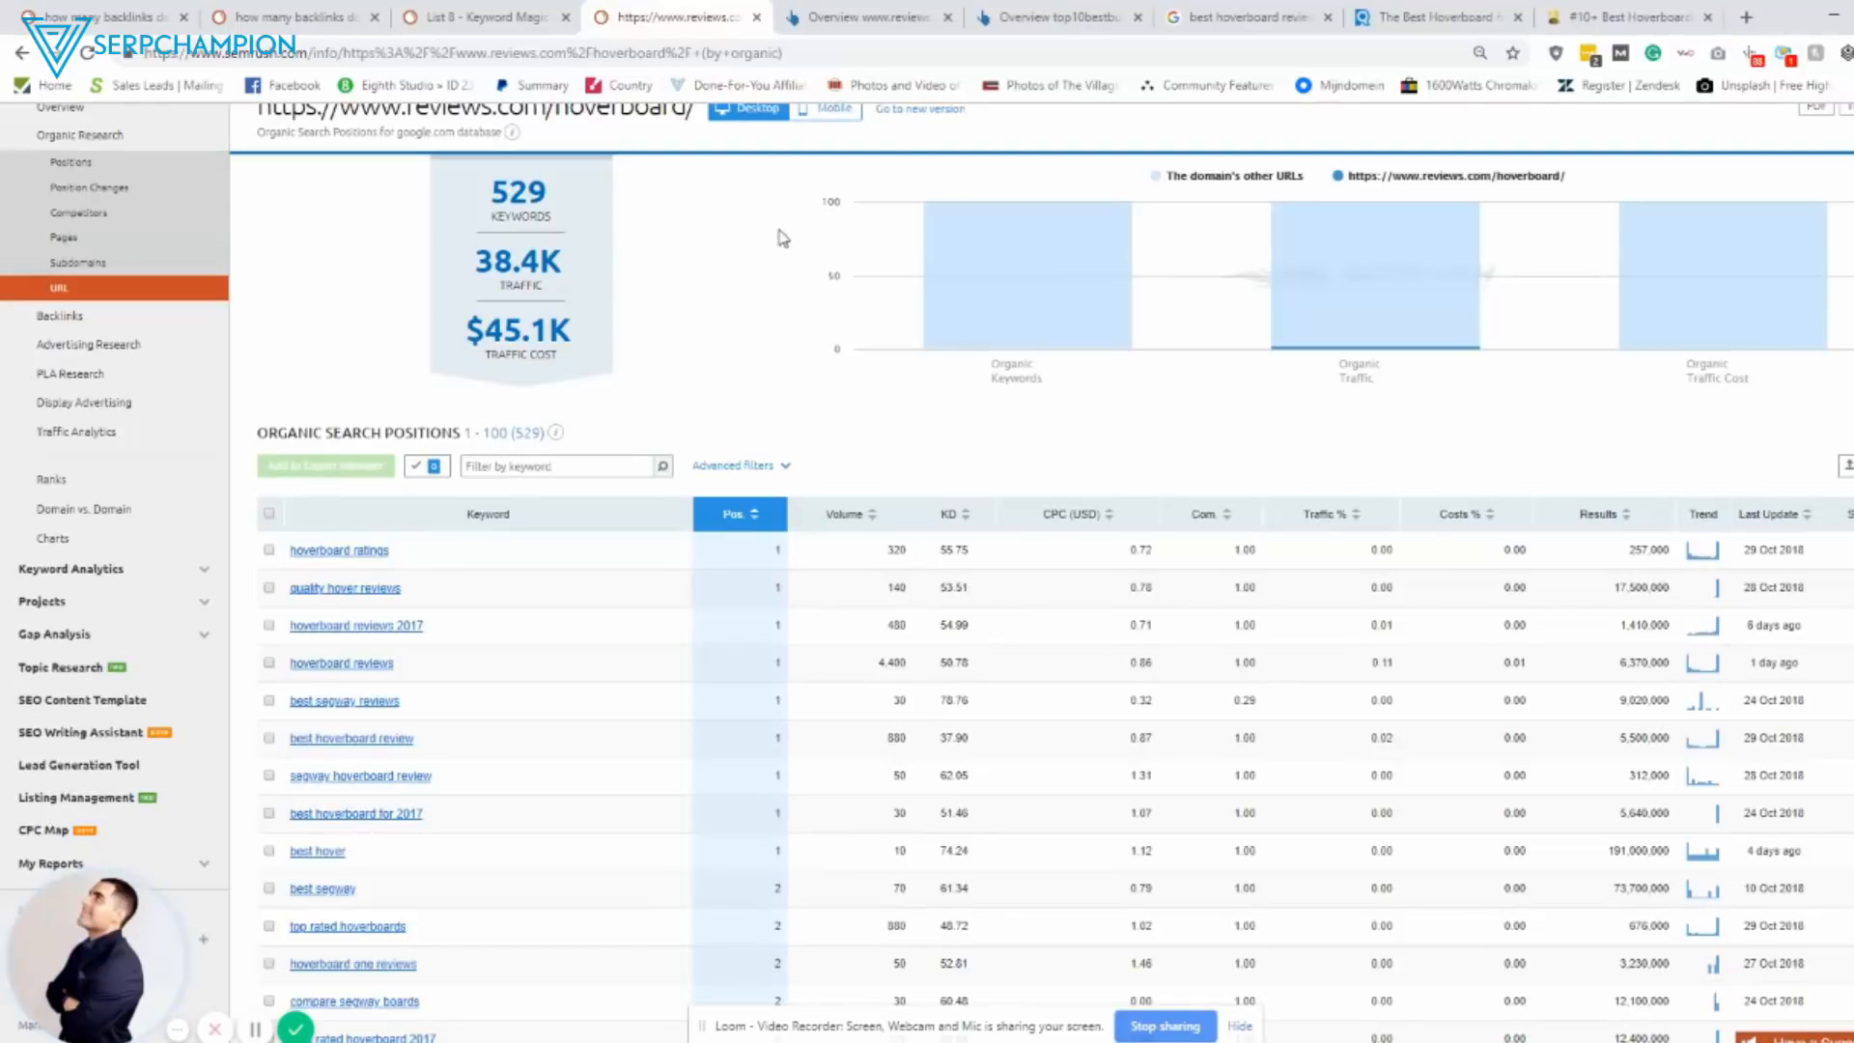
Narrow the reviews.com overview to the hoverboard page and check its top anchor texts.
left_click(869, 18)
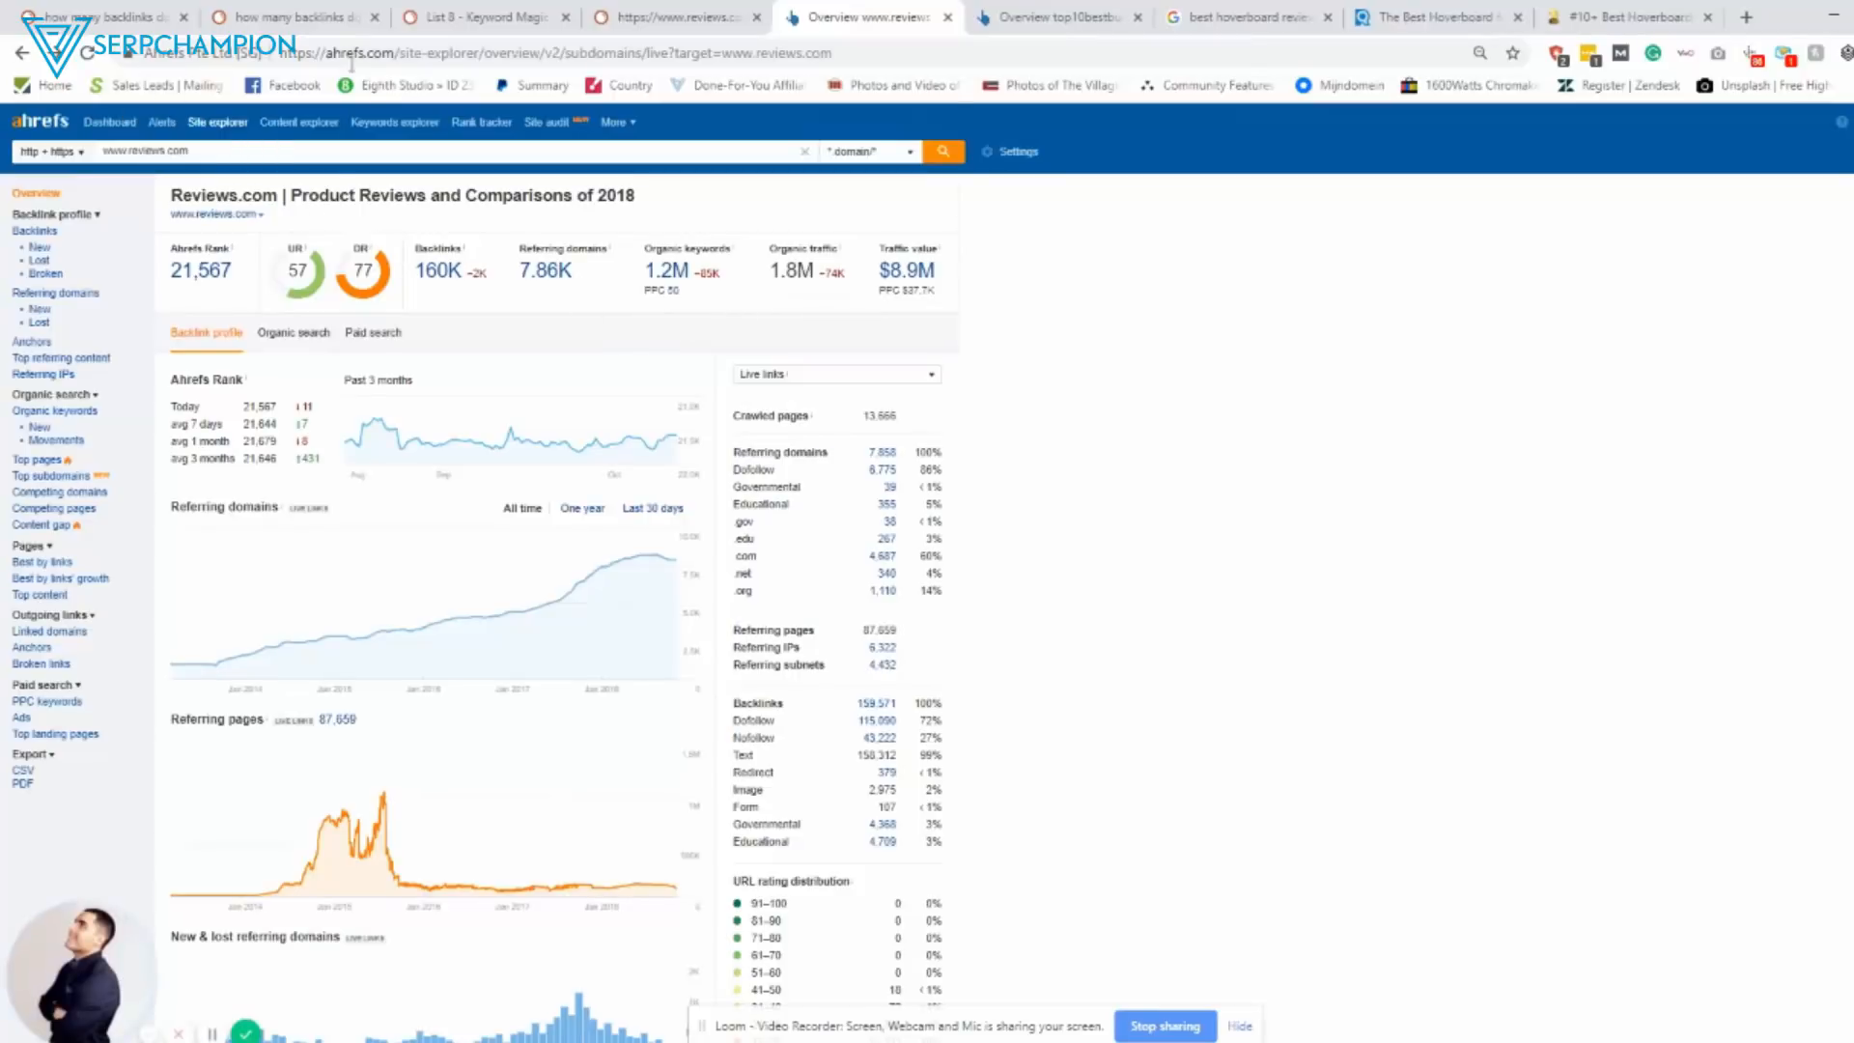
left_click(44, 52)
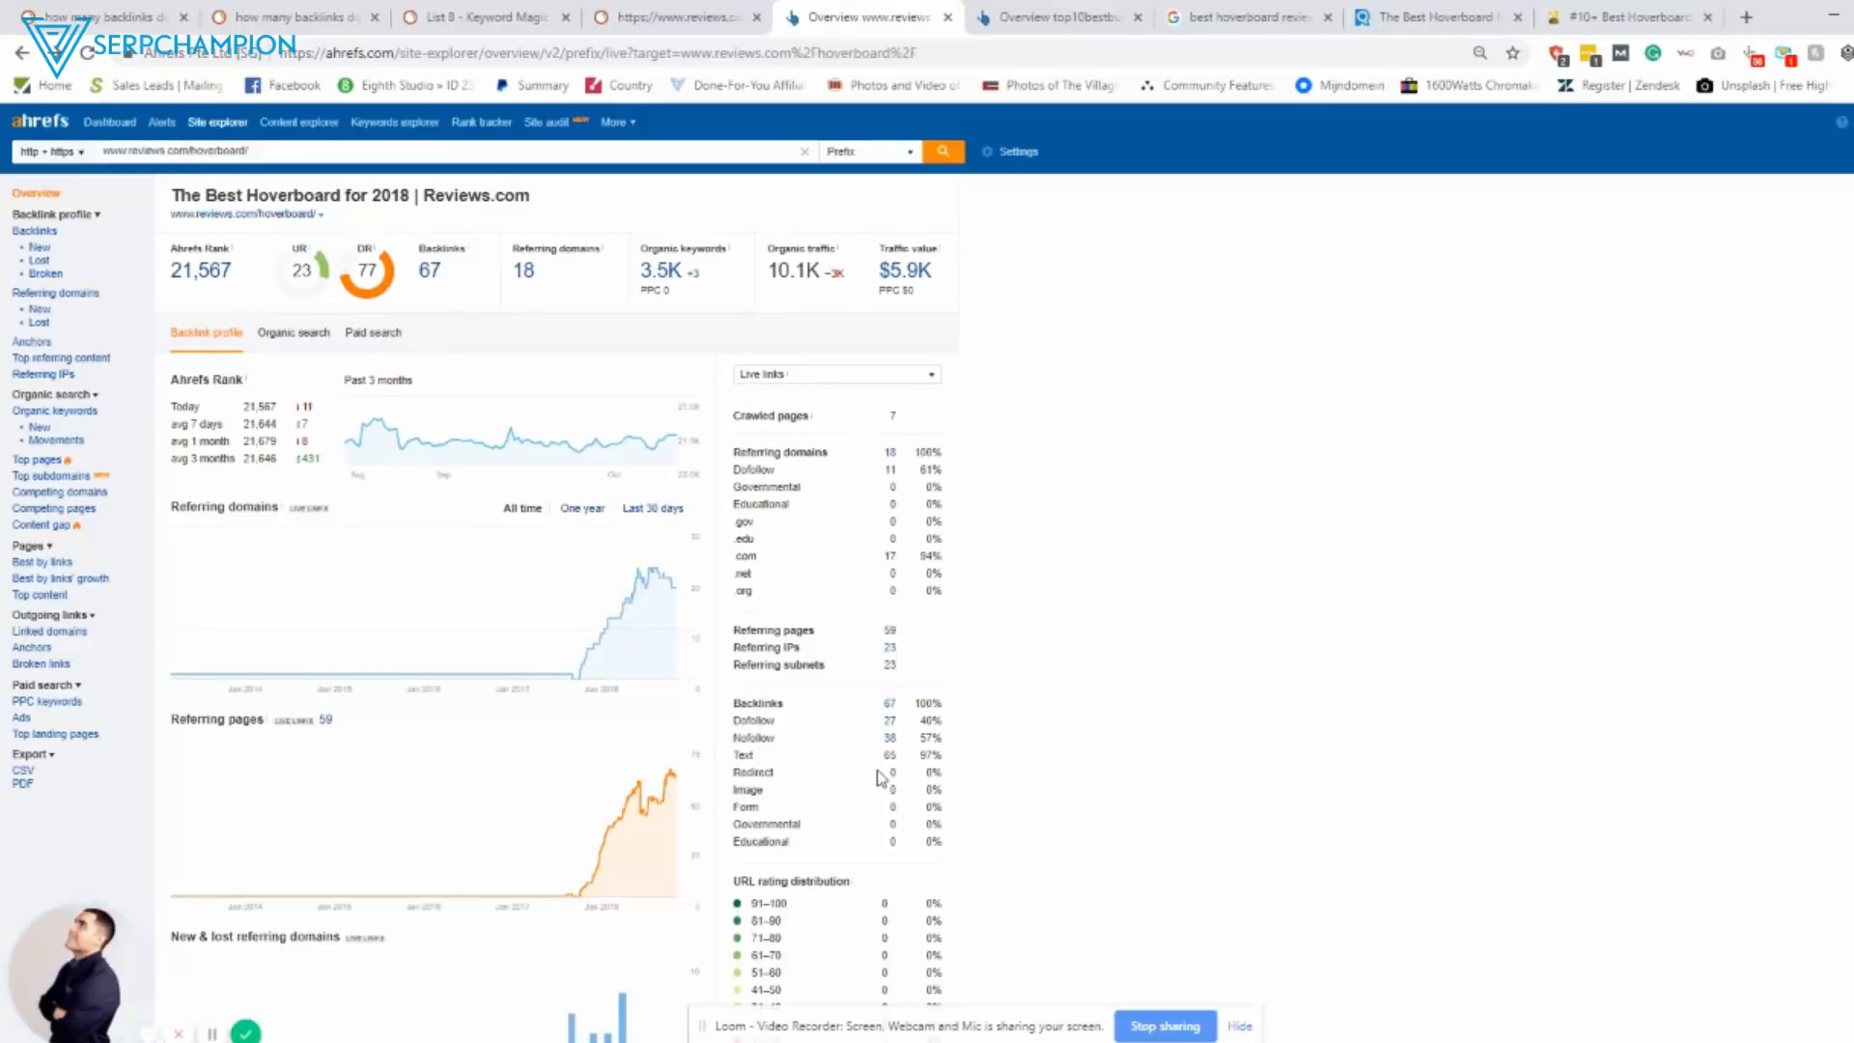
scroll(878, 783, "down", 10)
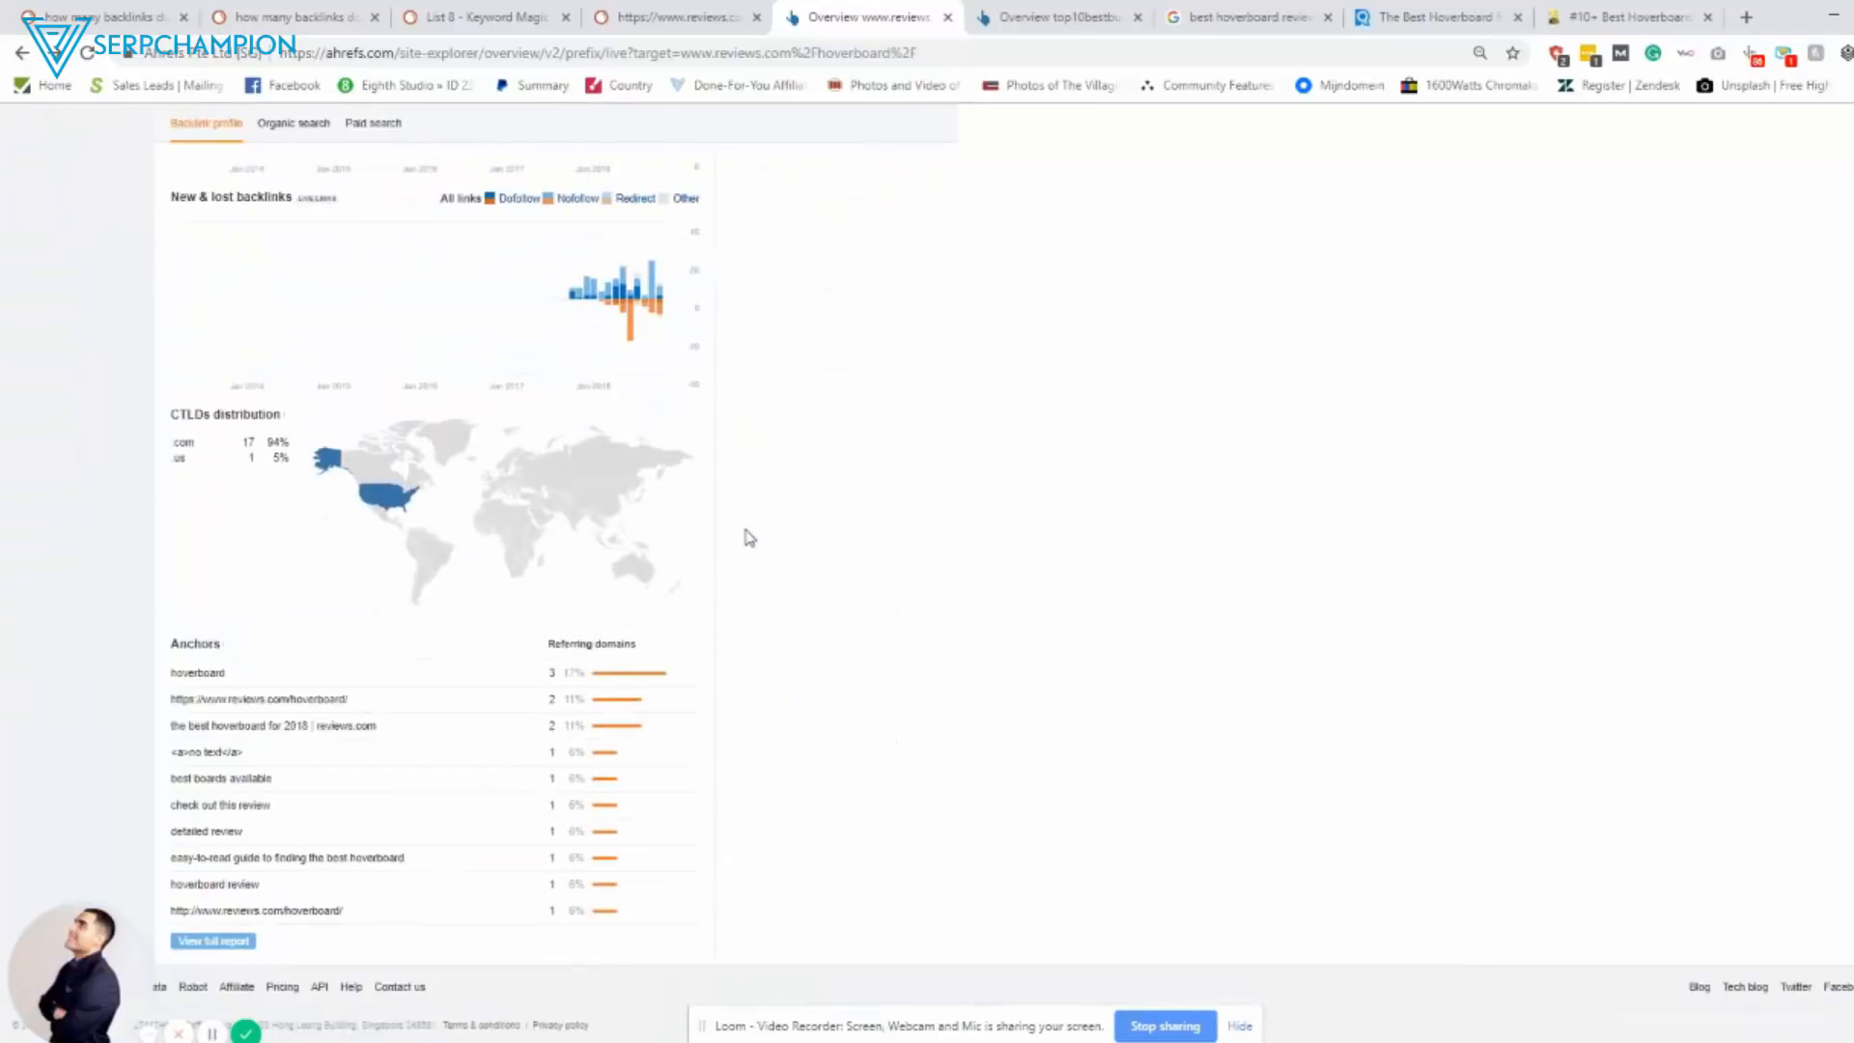
mouse_move(191, 696)
left_mouse_down()
mouse_move(269, 779)
mouse_move(312, 884)
left_mouse_up()
left_click(855, 825)
scroll(818, 787, "up", 10)
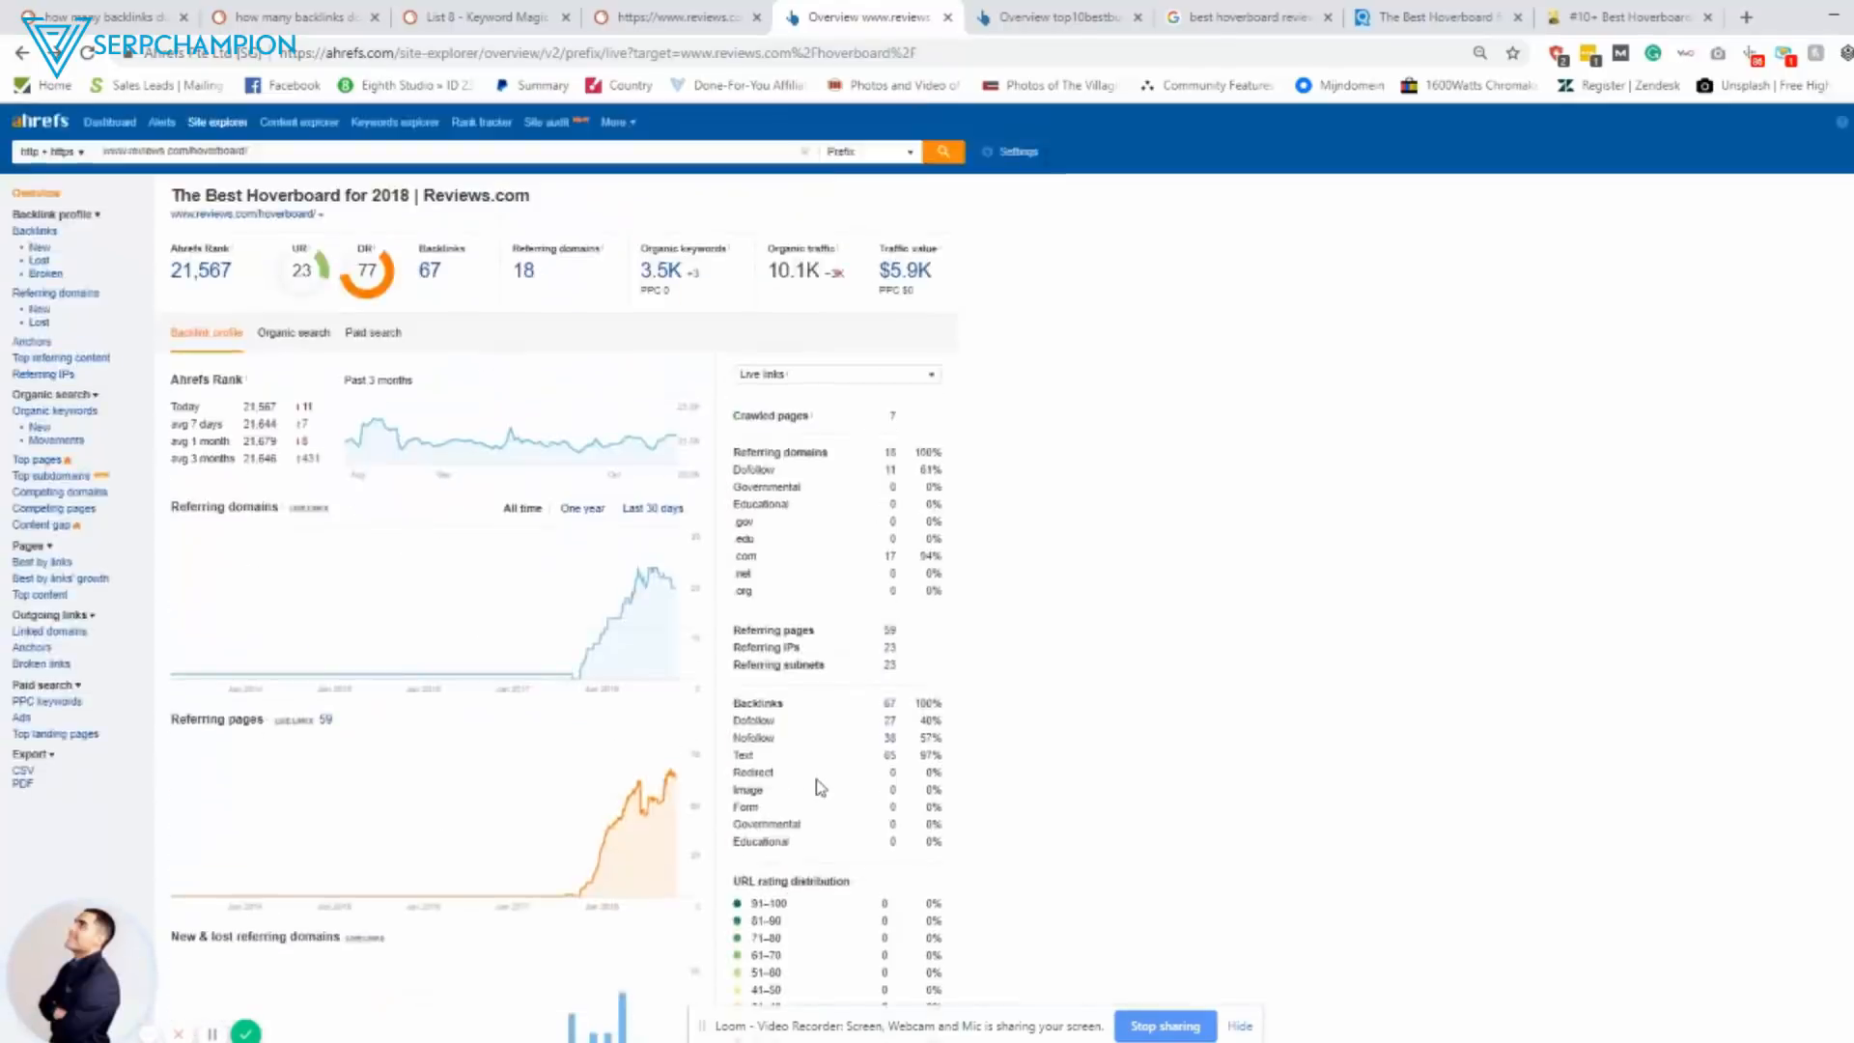
Bring up the top10bestbudget kids hoverboards page overview and compare it with reviews.com.
left_click(1088, 11)
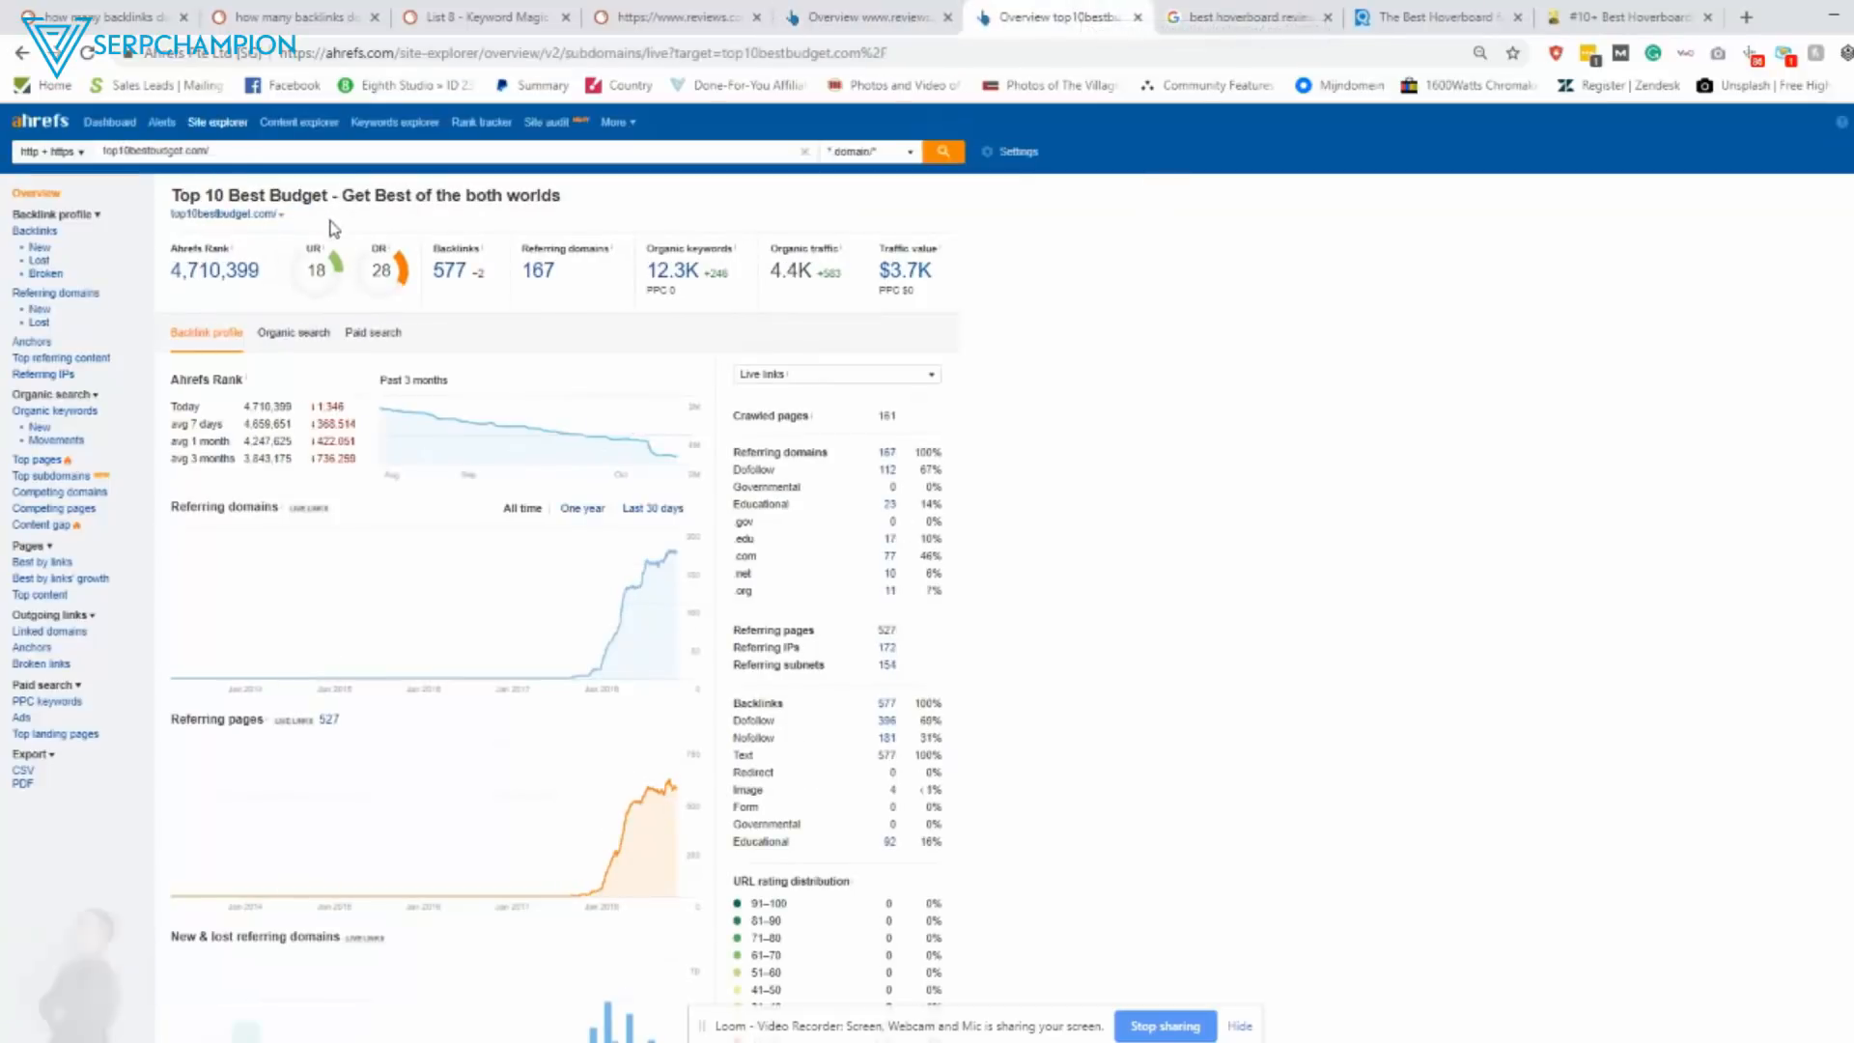
left_click(22, 52)
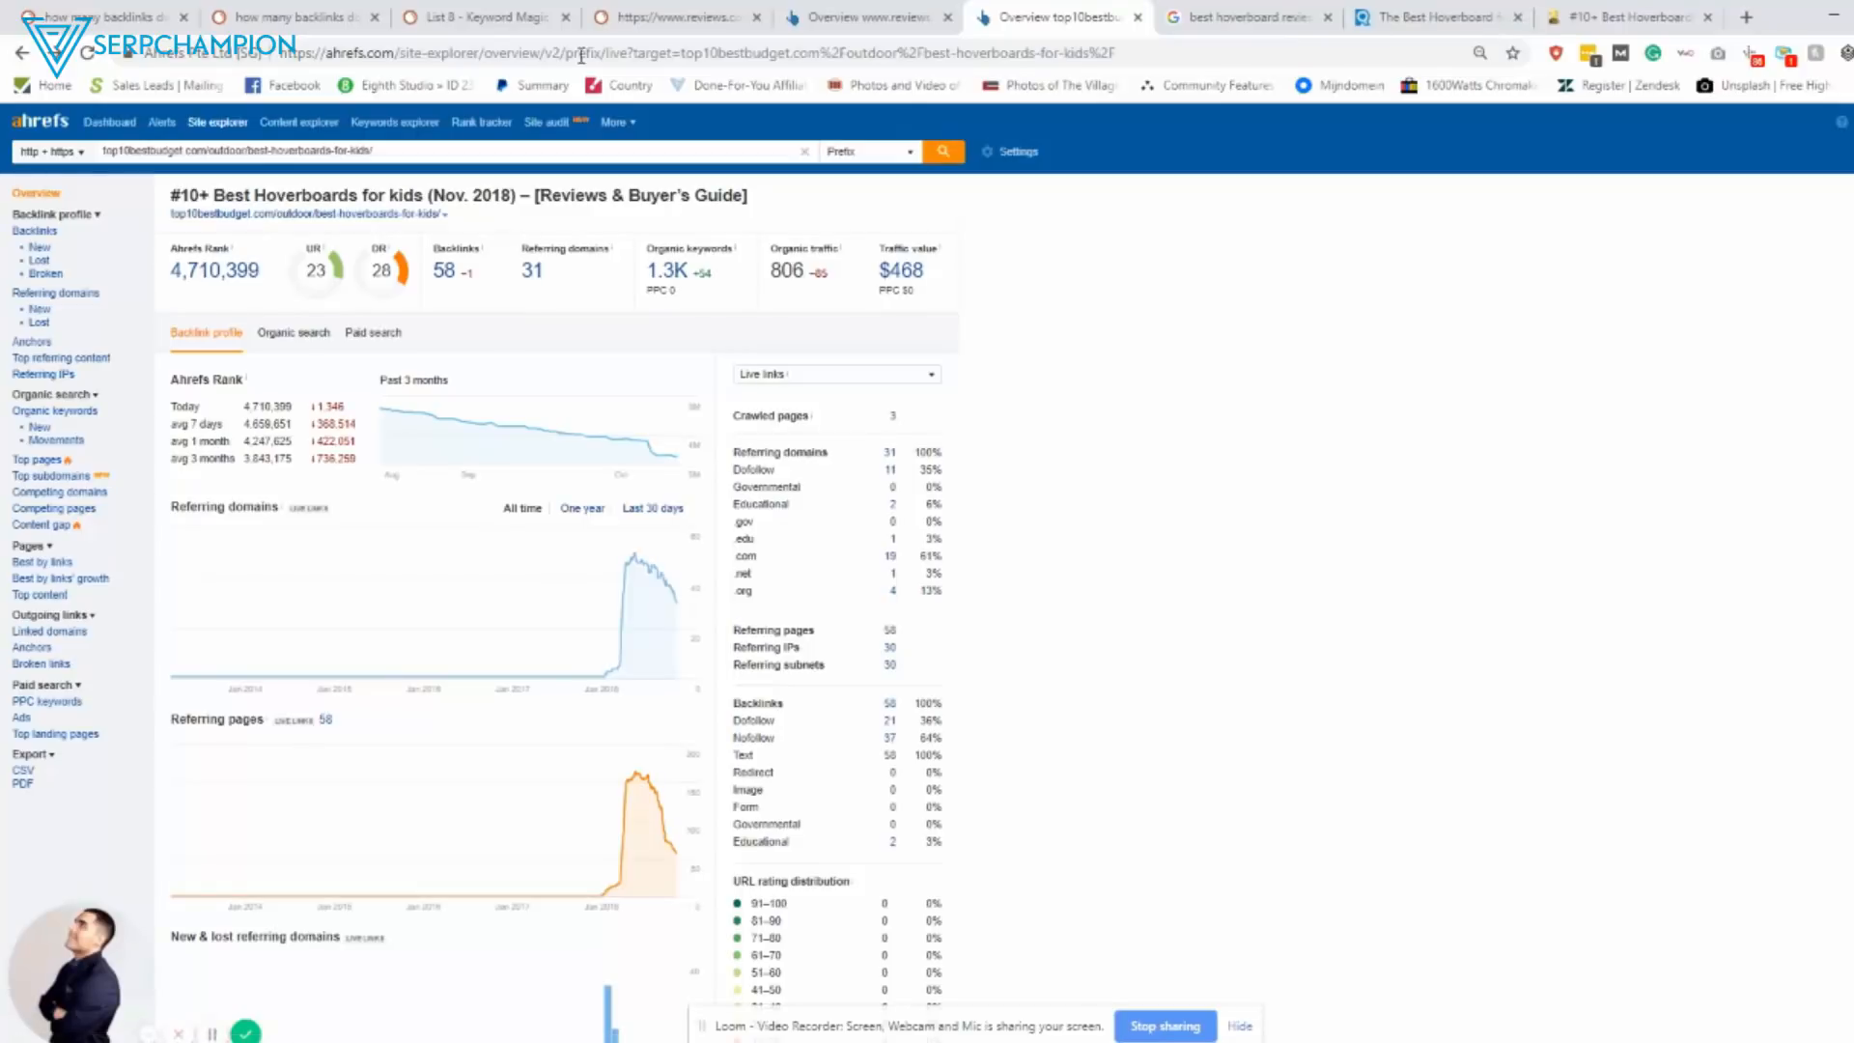
left_click(867, 16)
left_click(1105, 11)
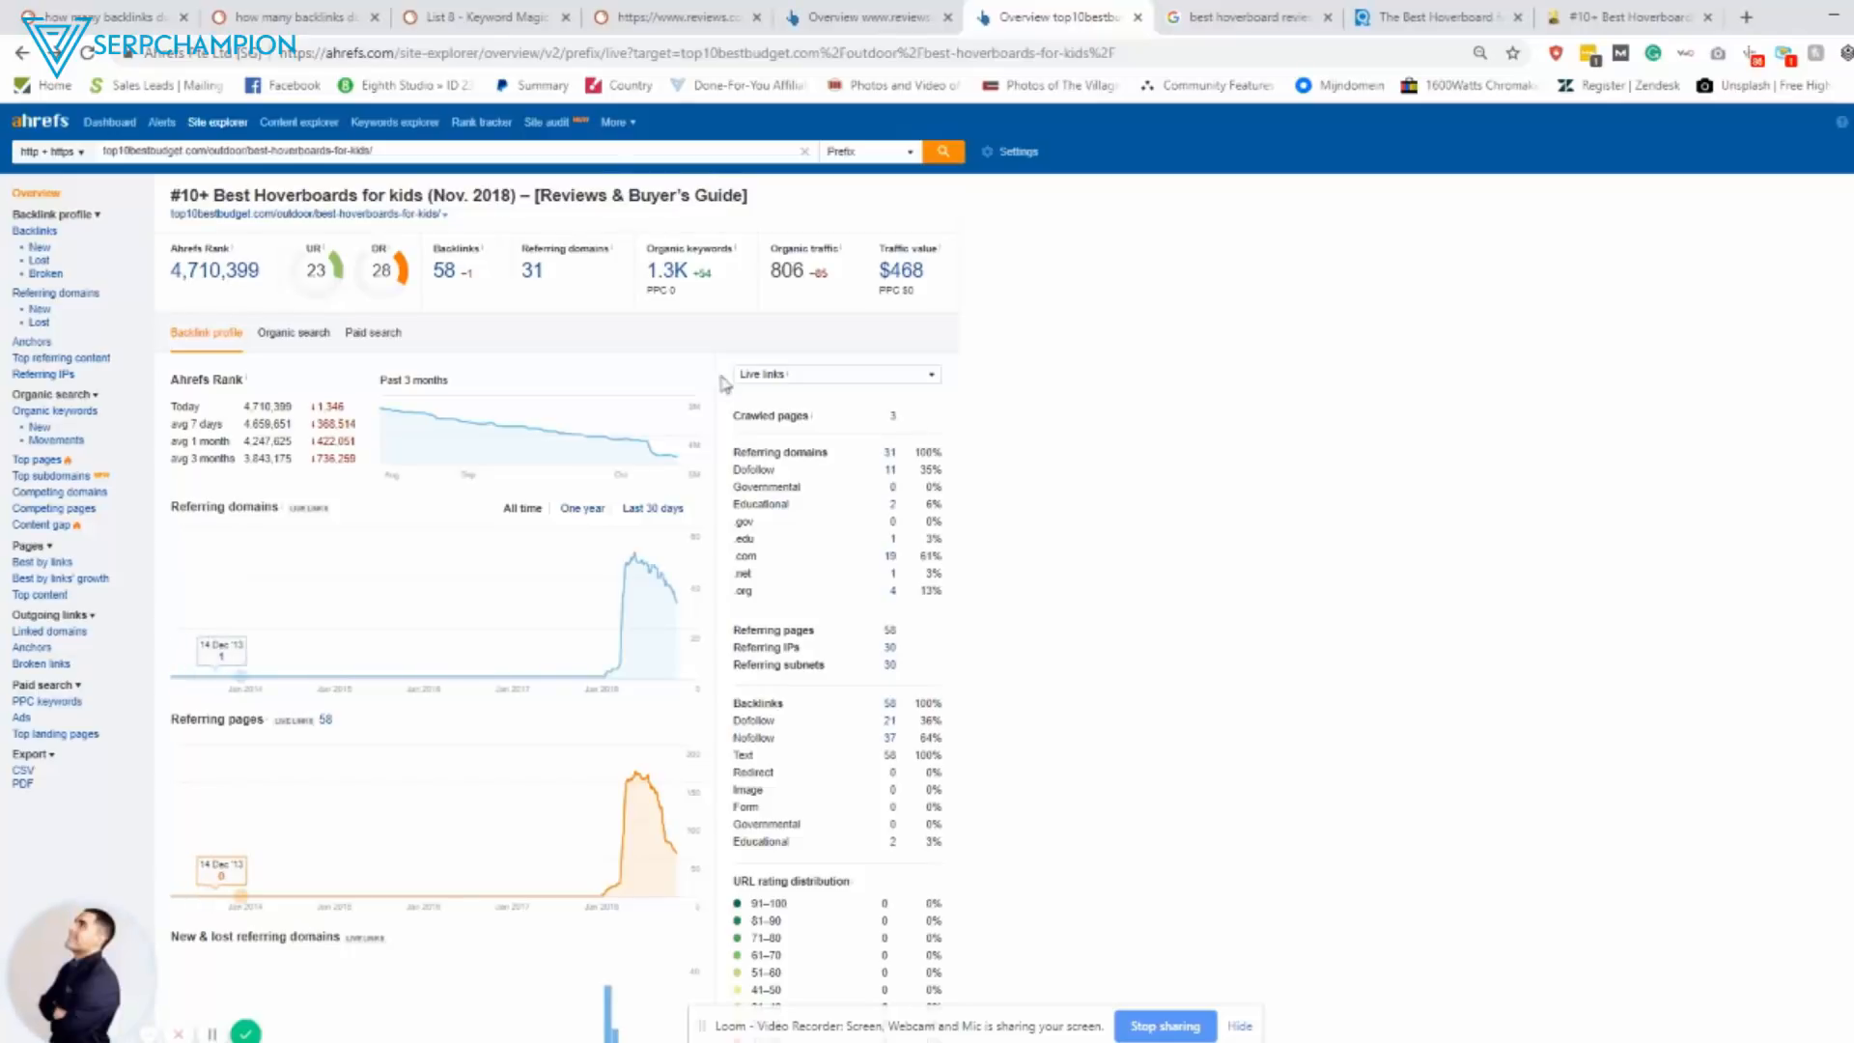
Compare the kids page's 58 backlinks against the reviews.com hoverboard page's 67 backlinks.
left_click_drag(434, 272, 479, 279)
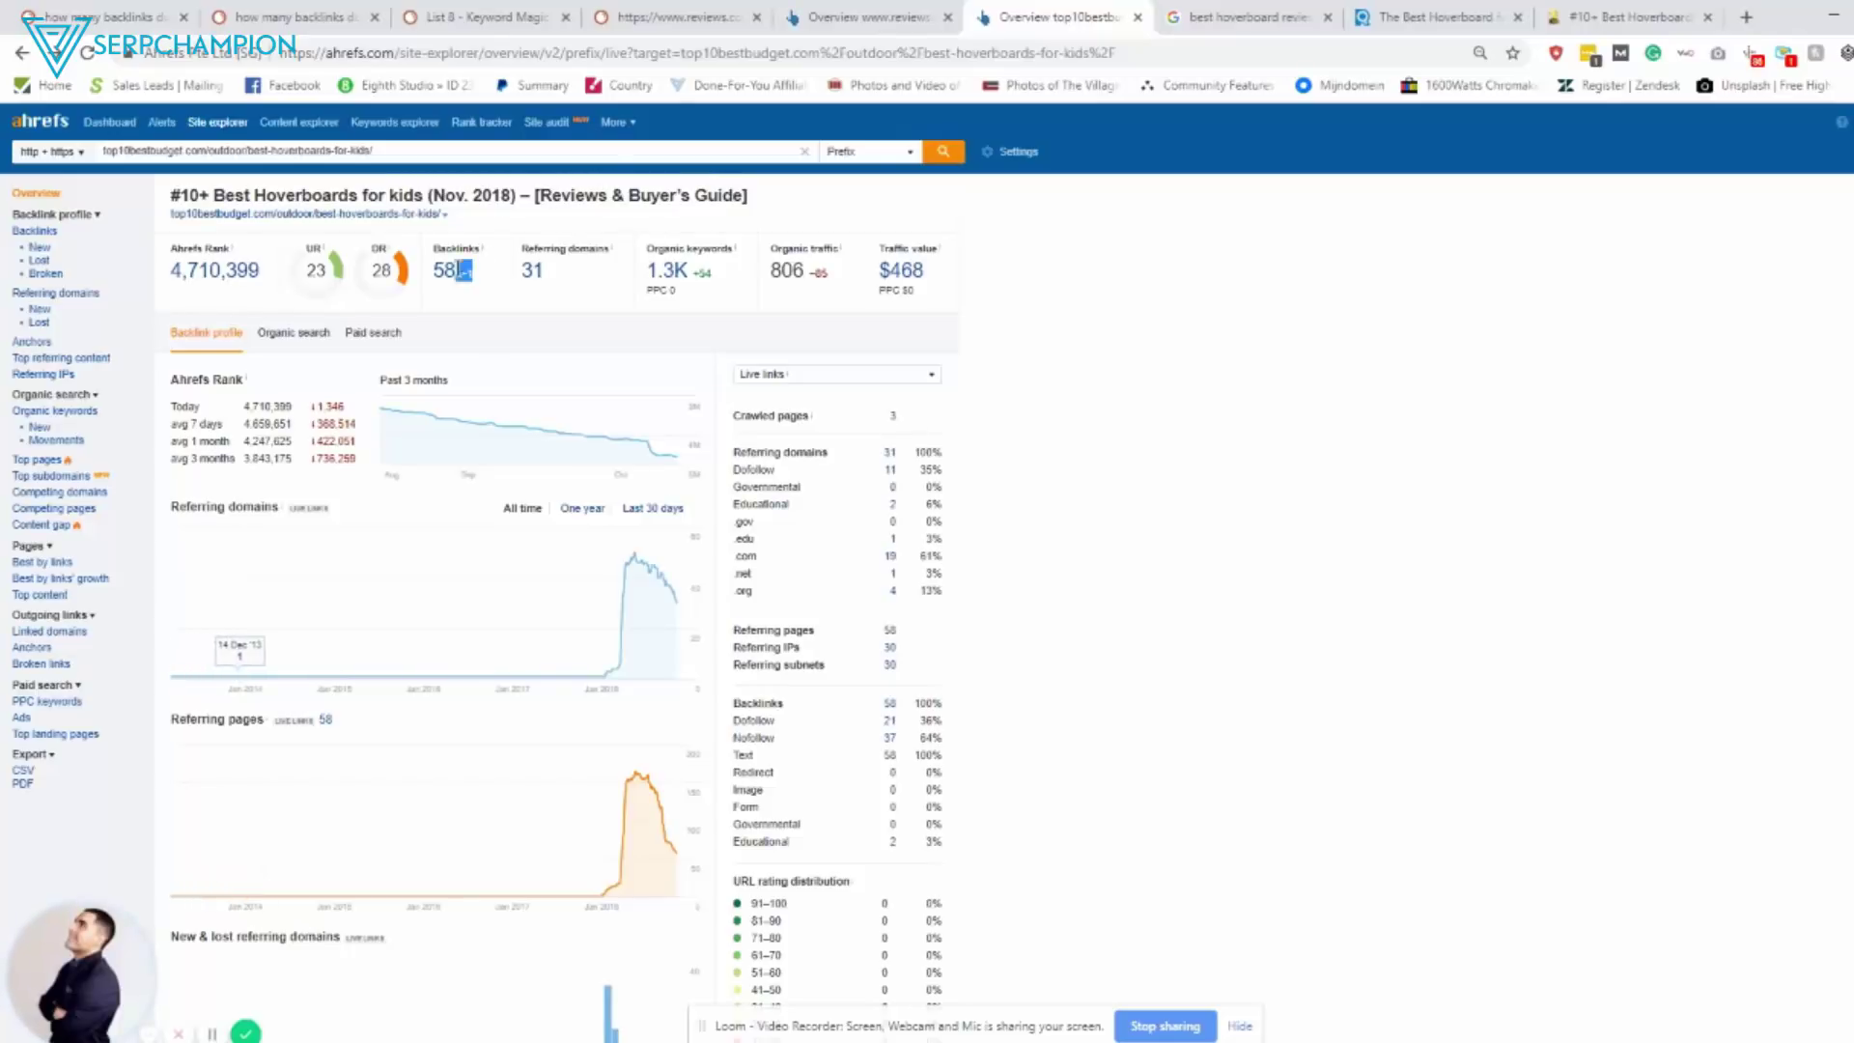
left_click(867, 16)
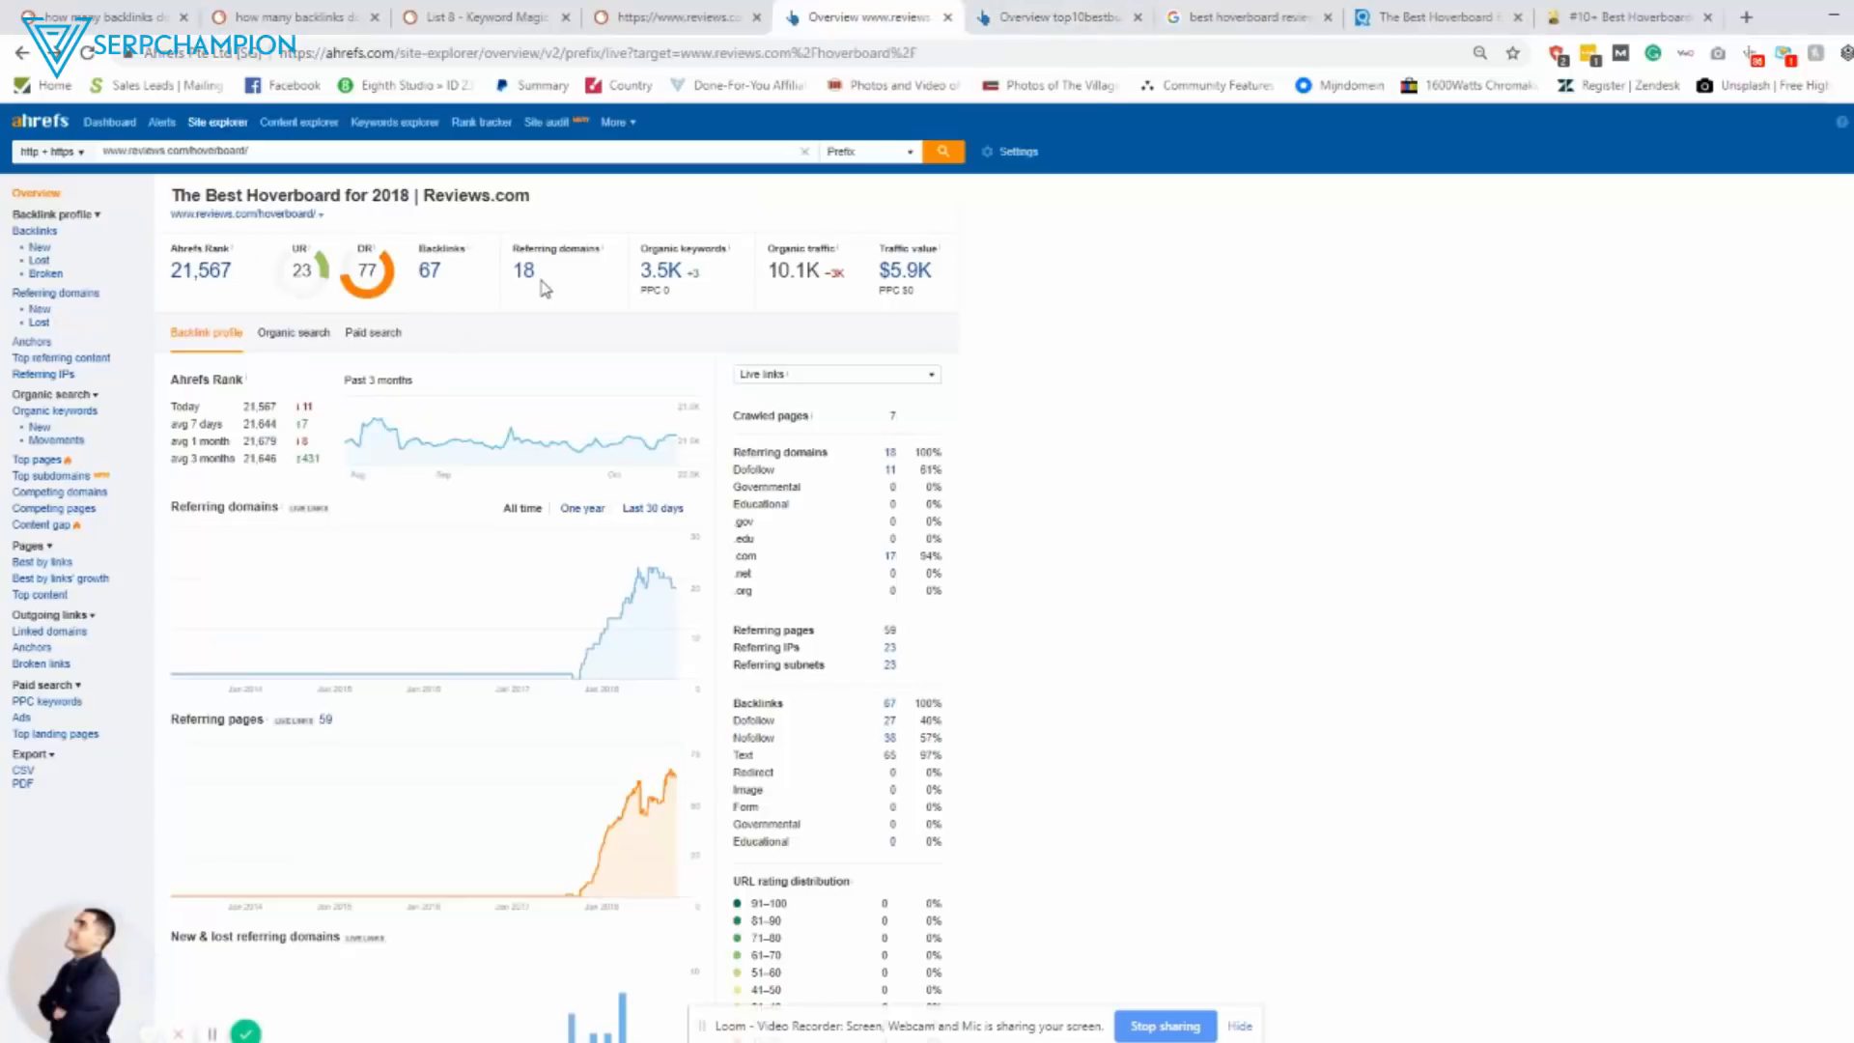
left_click(1051, 16)
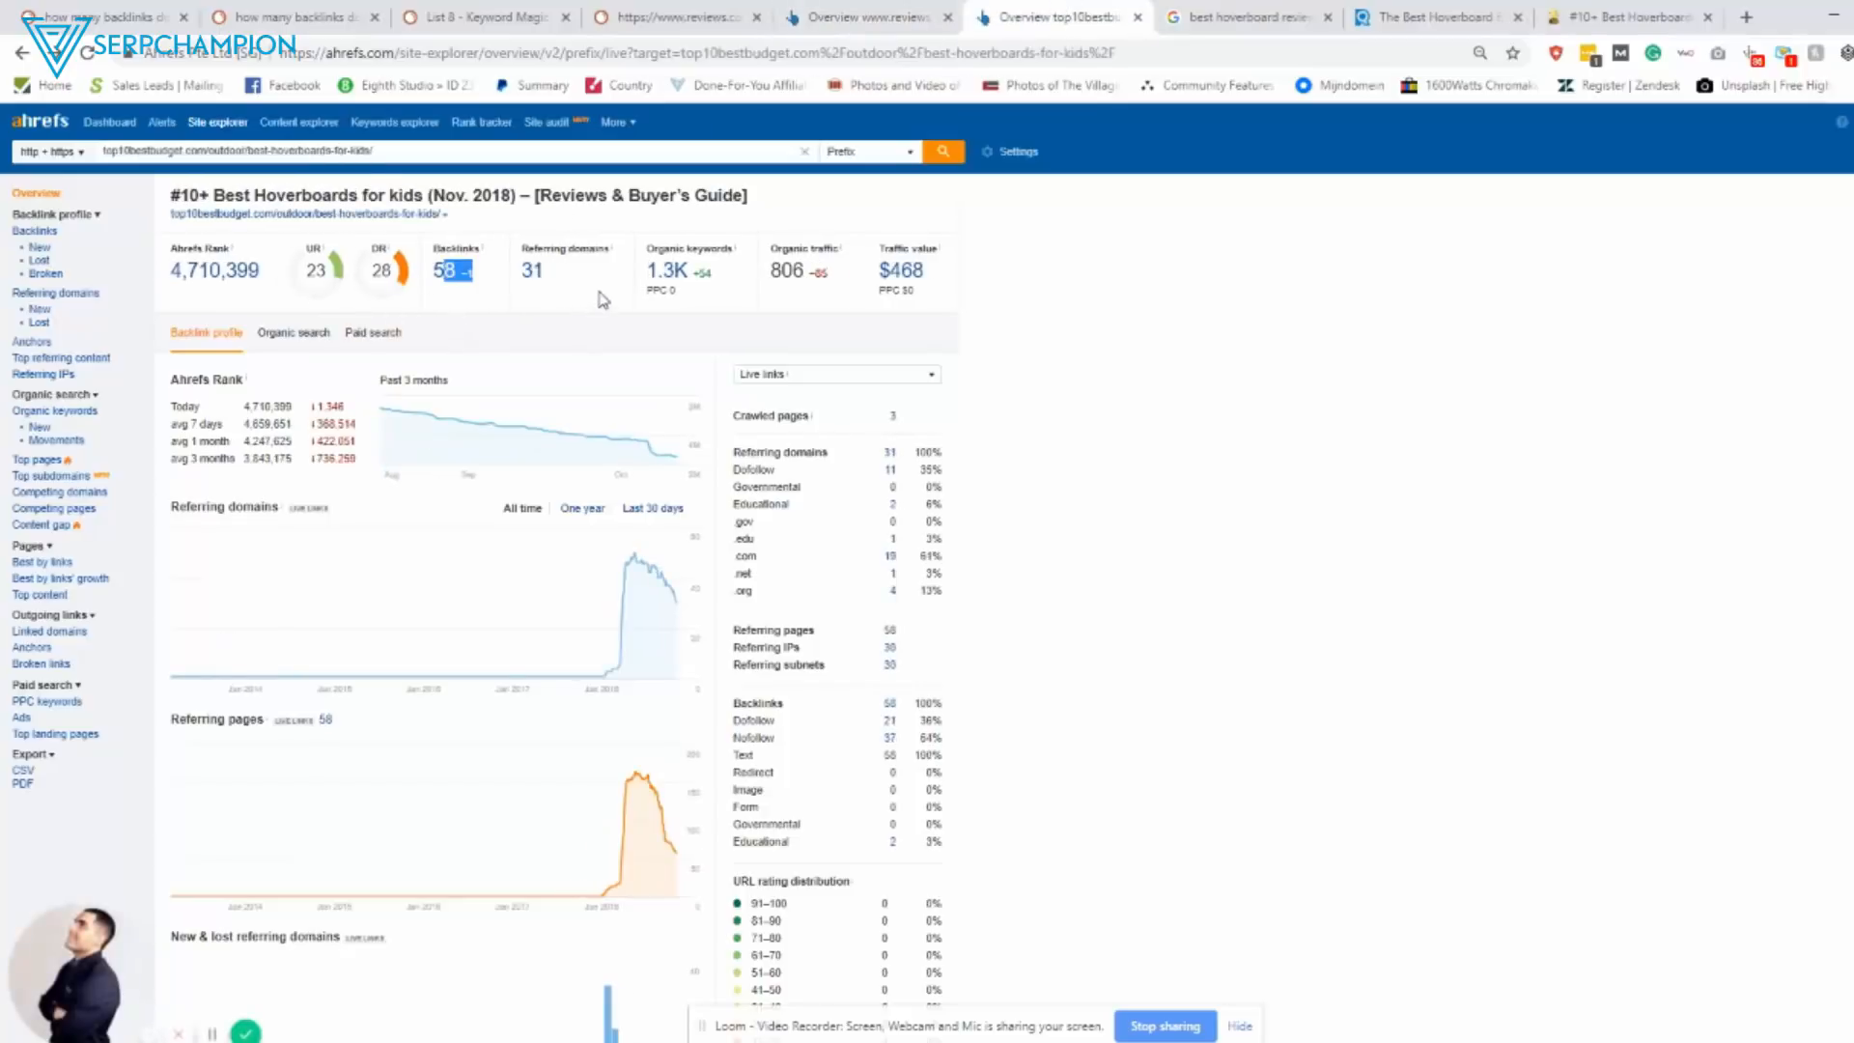
scroll(606, 312, "down", 10)
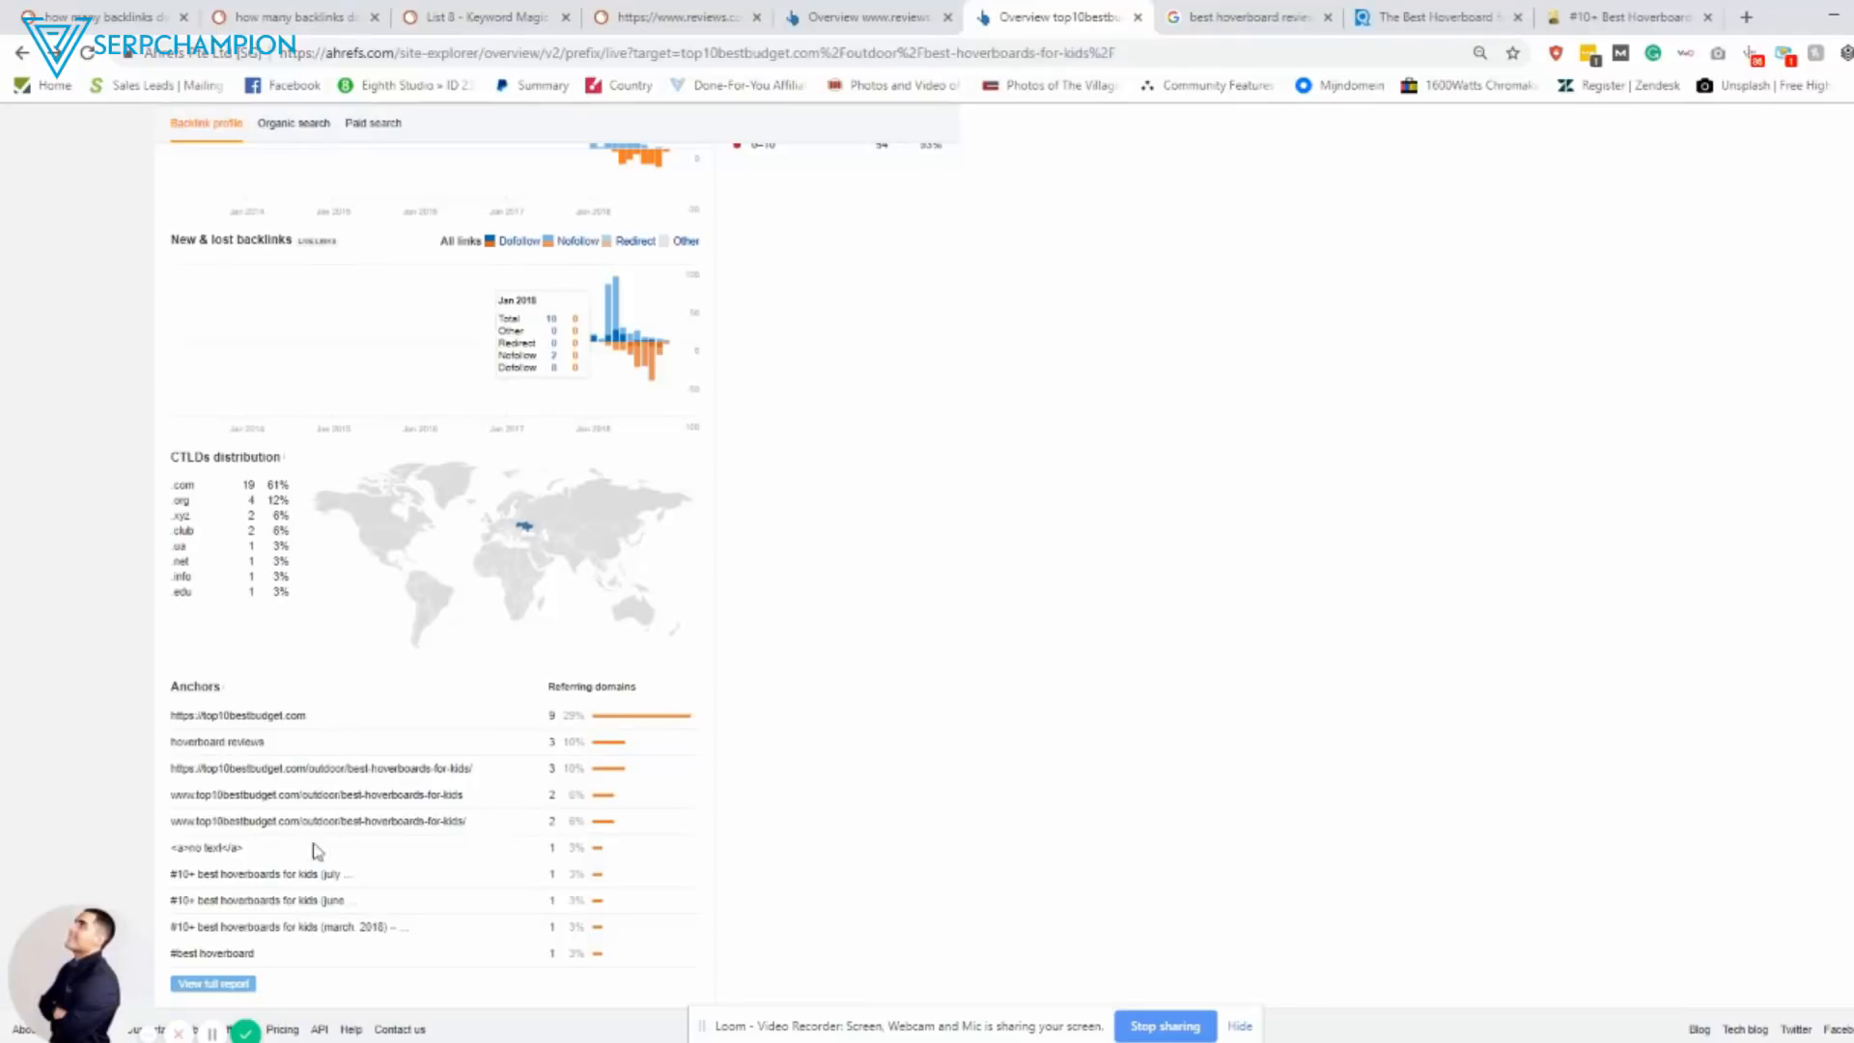
scroll(478, 648, "up", 3)
scroll(478, 648, "up", 10)
left_click(867, 16)
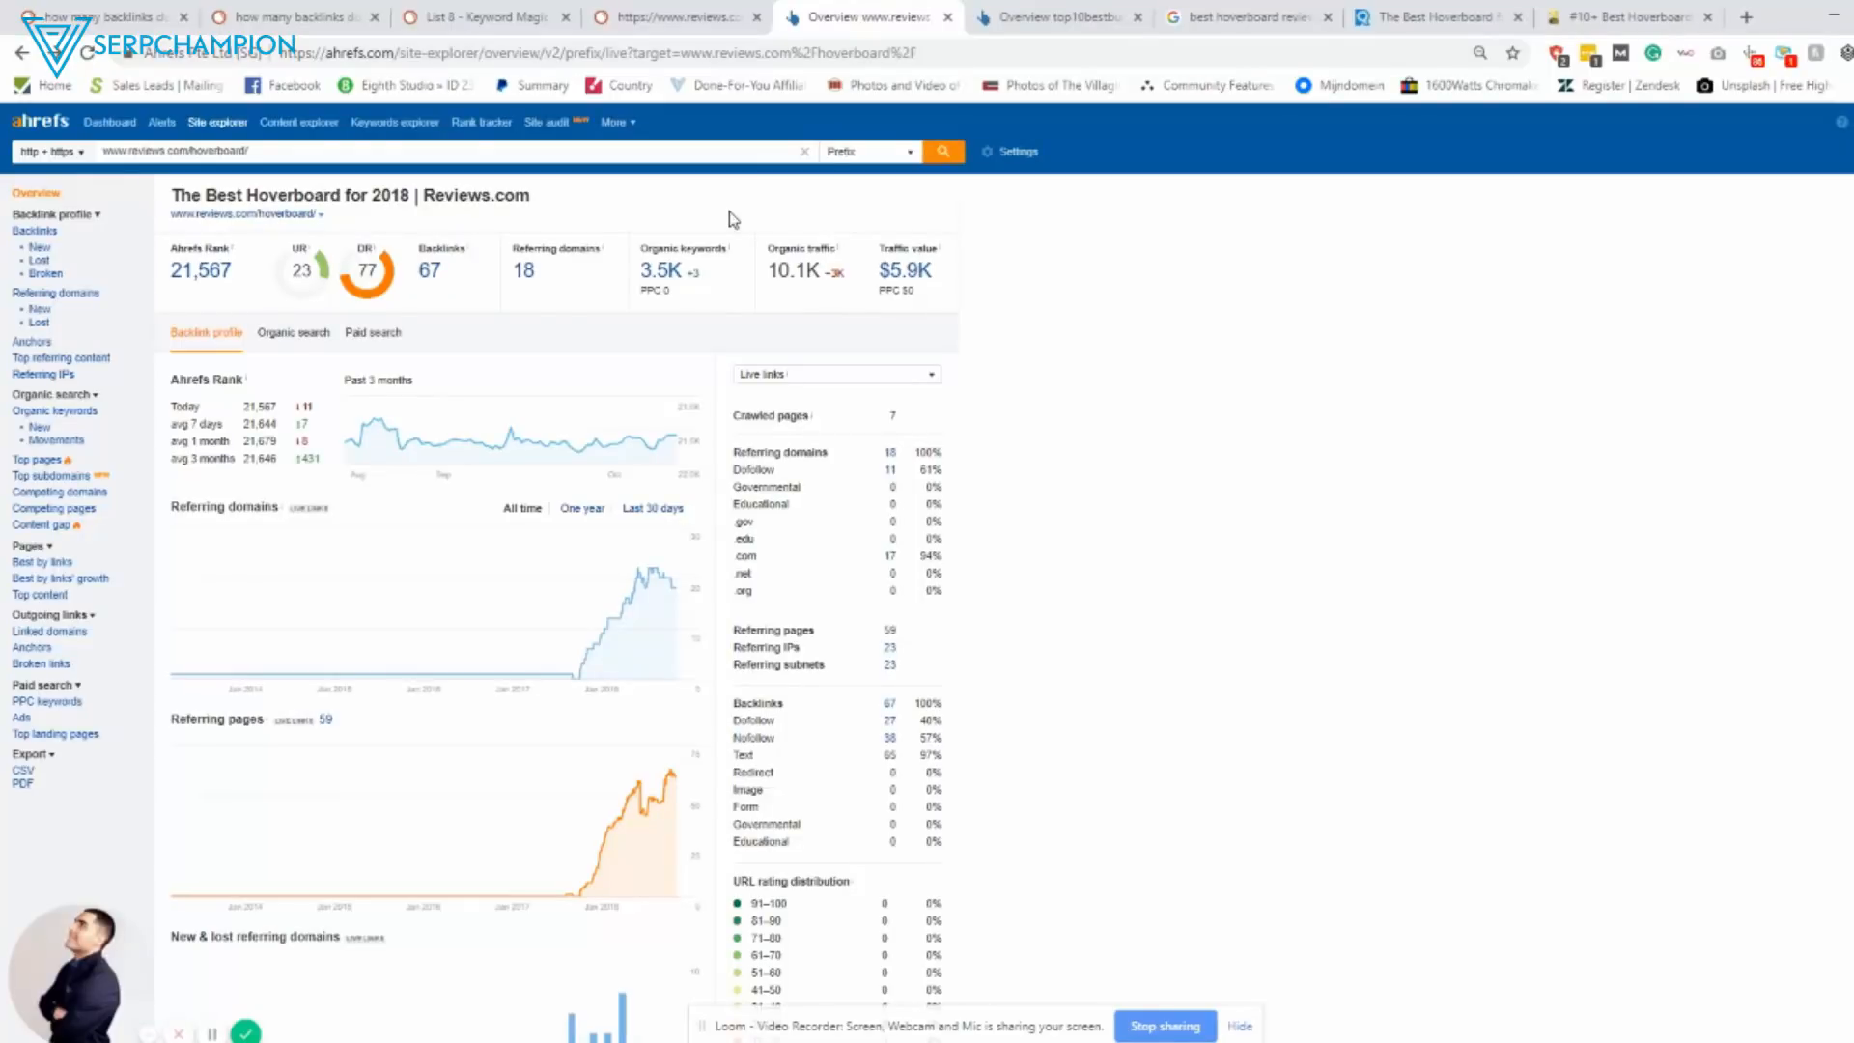
left_click(1413, 17)
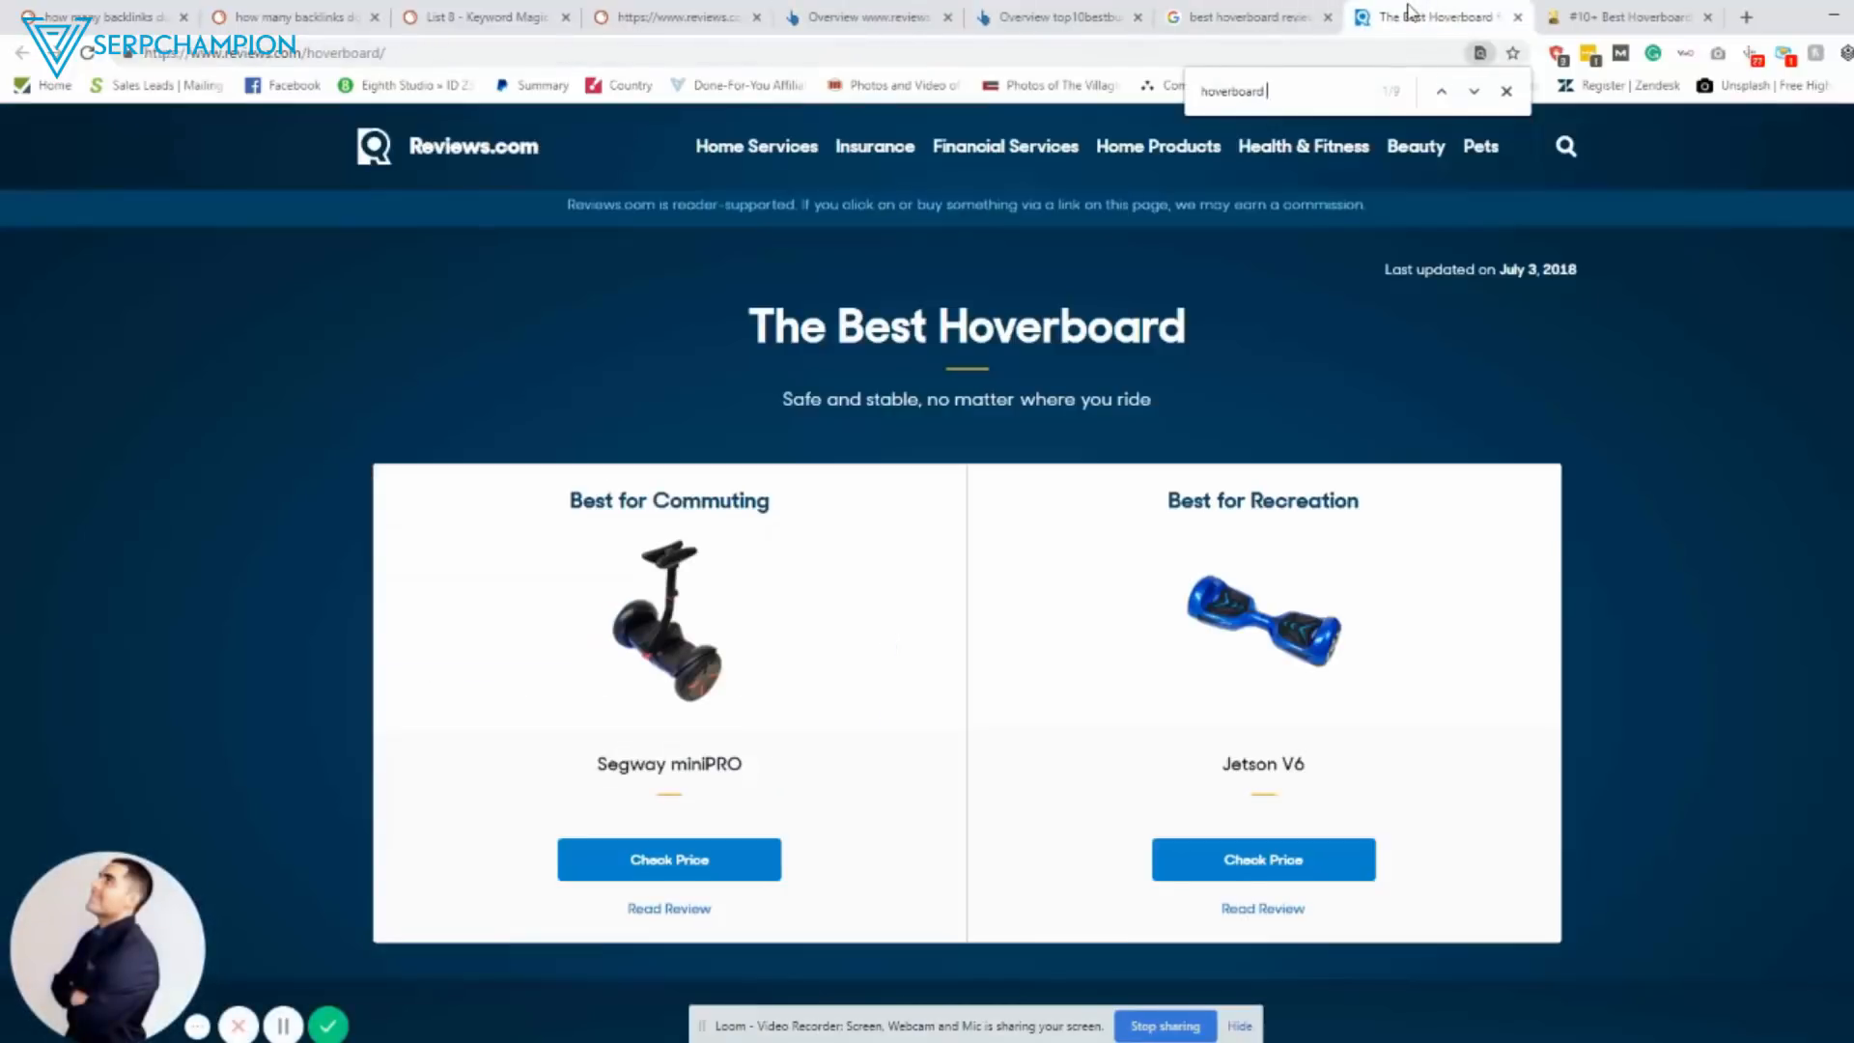
scroll(956, 537, "down", 3)
scroll(953, 537, "up", 3)
scroll(951, 536, "down", 8)
scroll(952, 536, "down", 2)
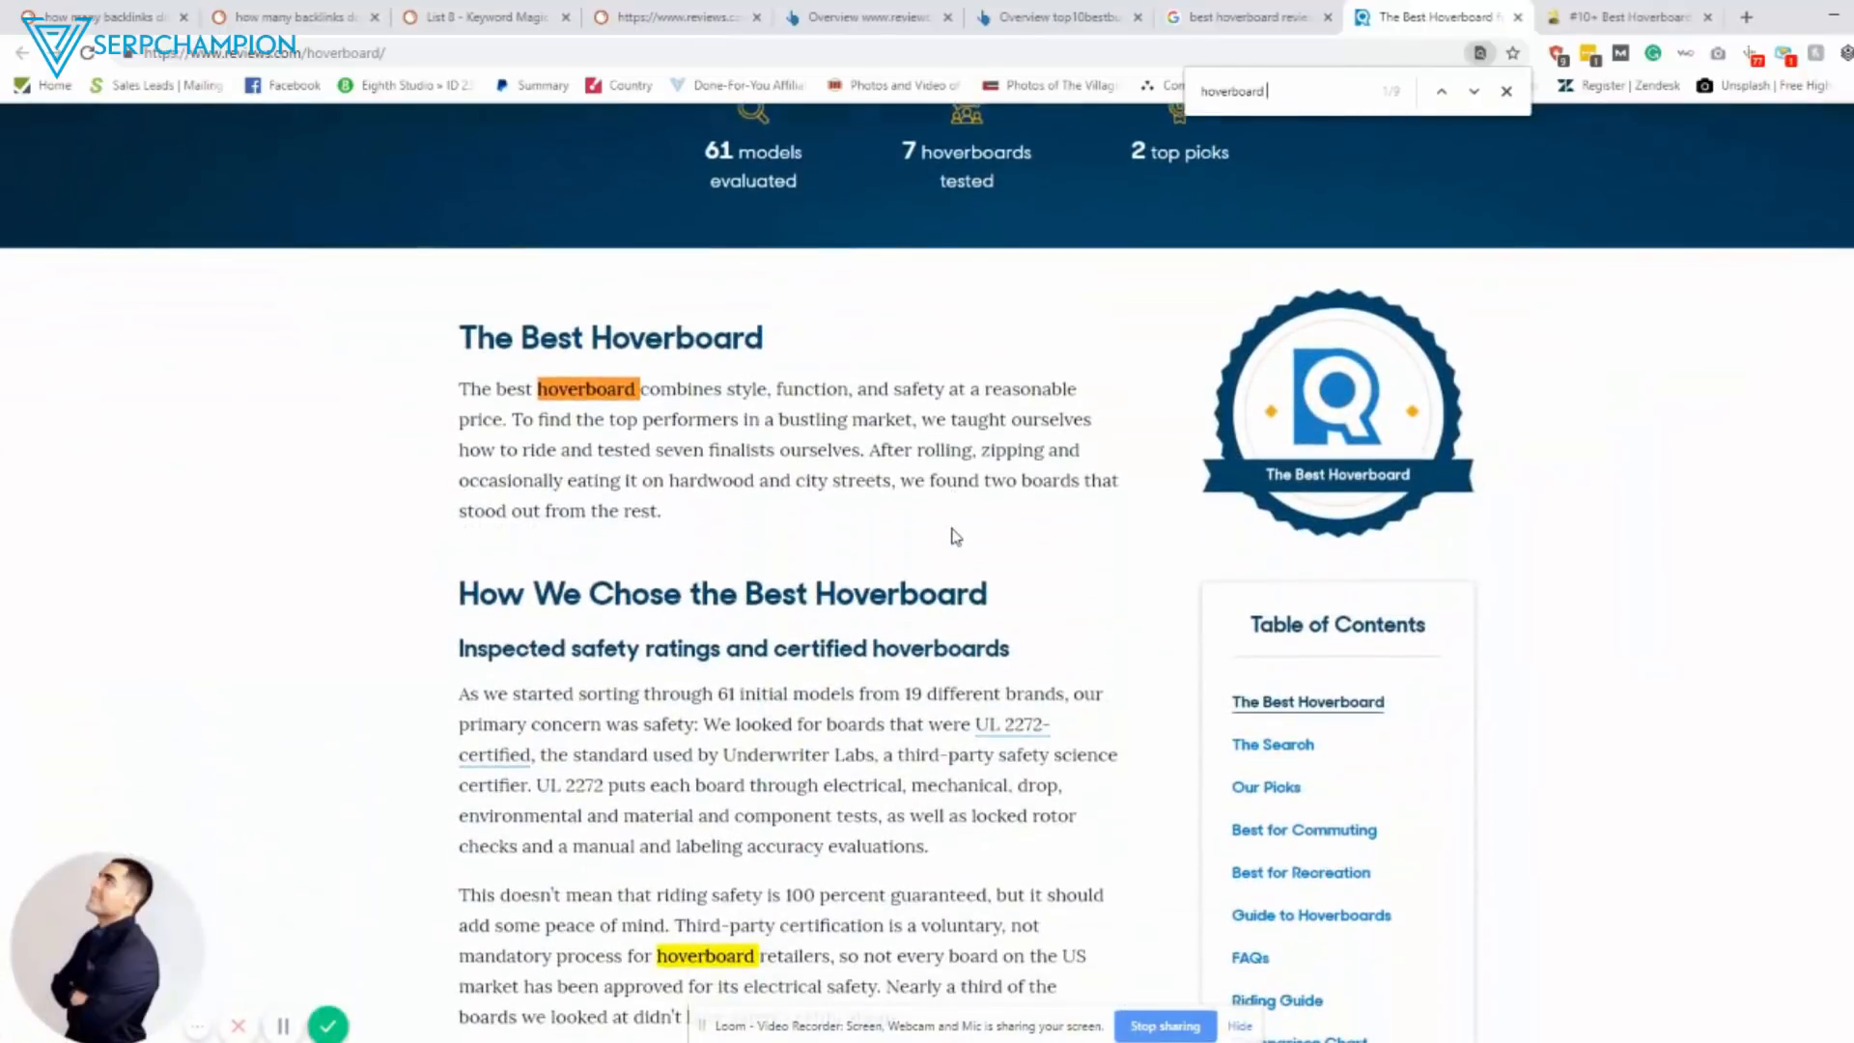
scroll(951, 535, "up", 8)
scroll(951, 536, "up", 2)
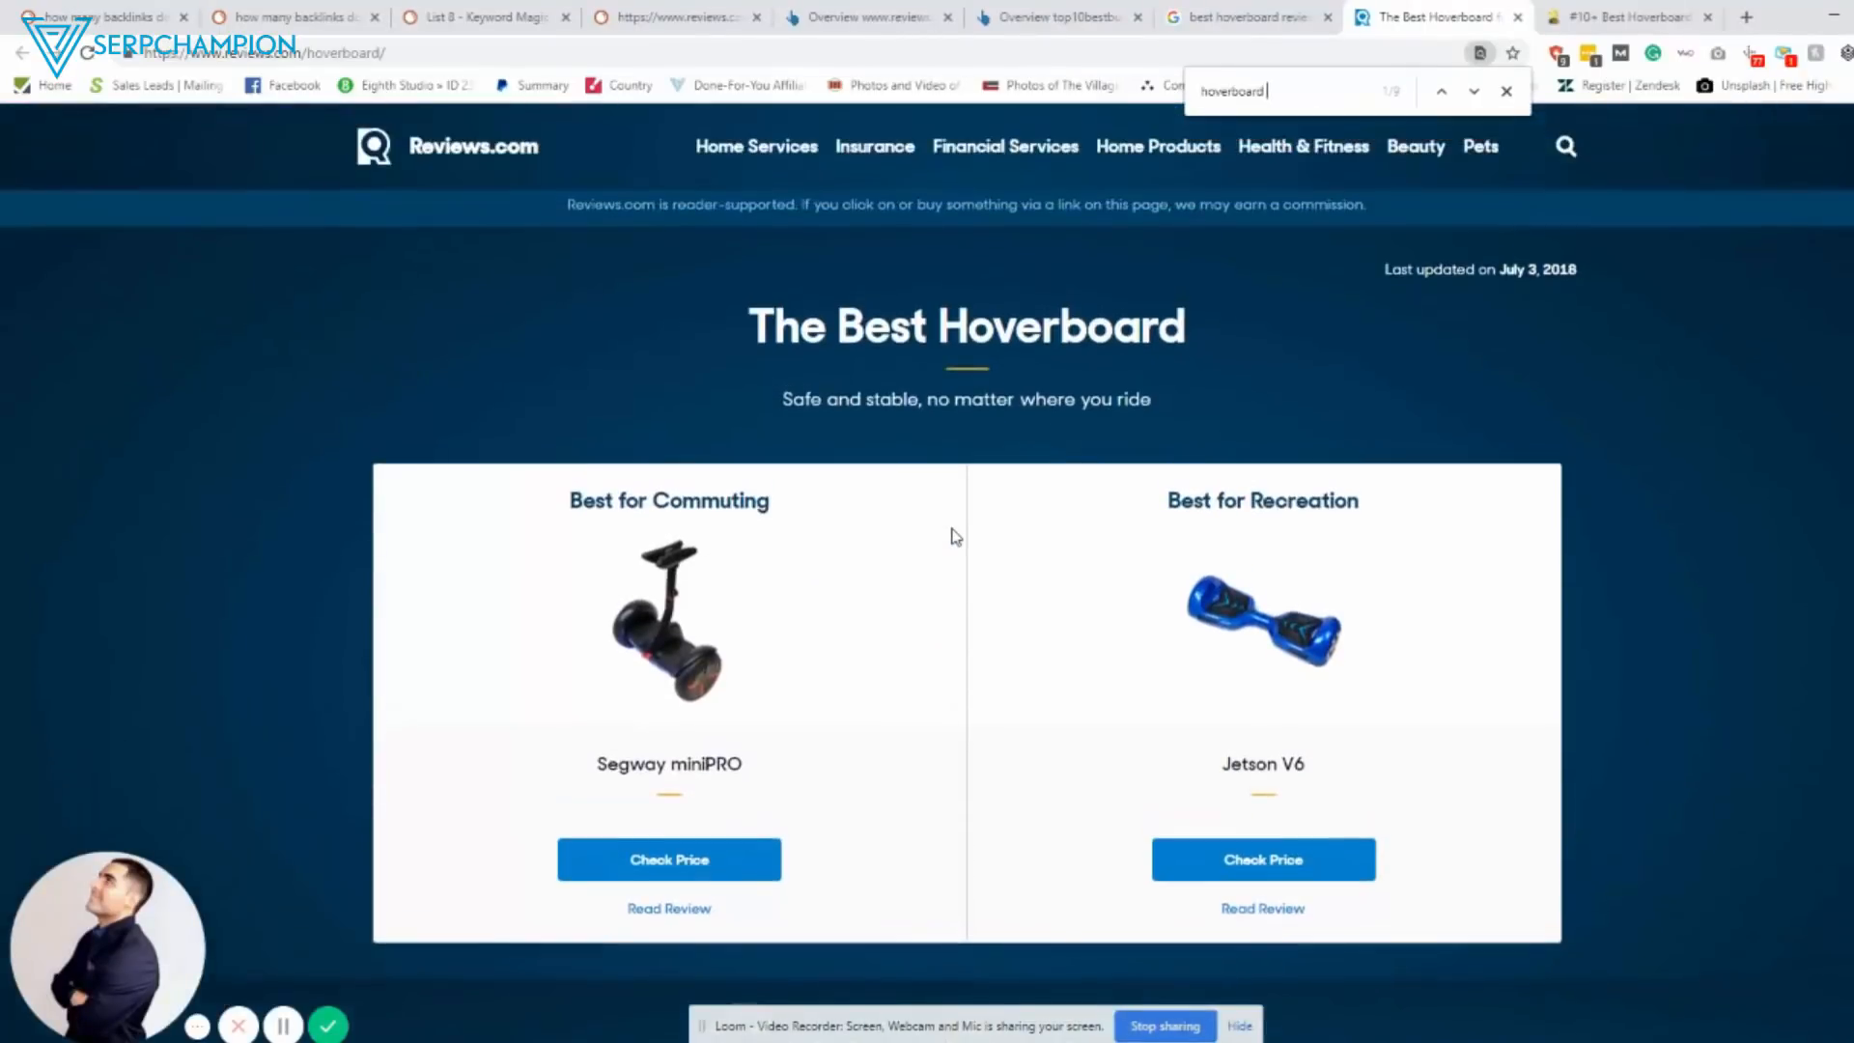
scroll(952, 536, "down", 6)
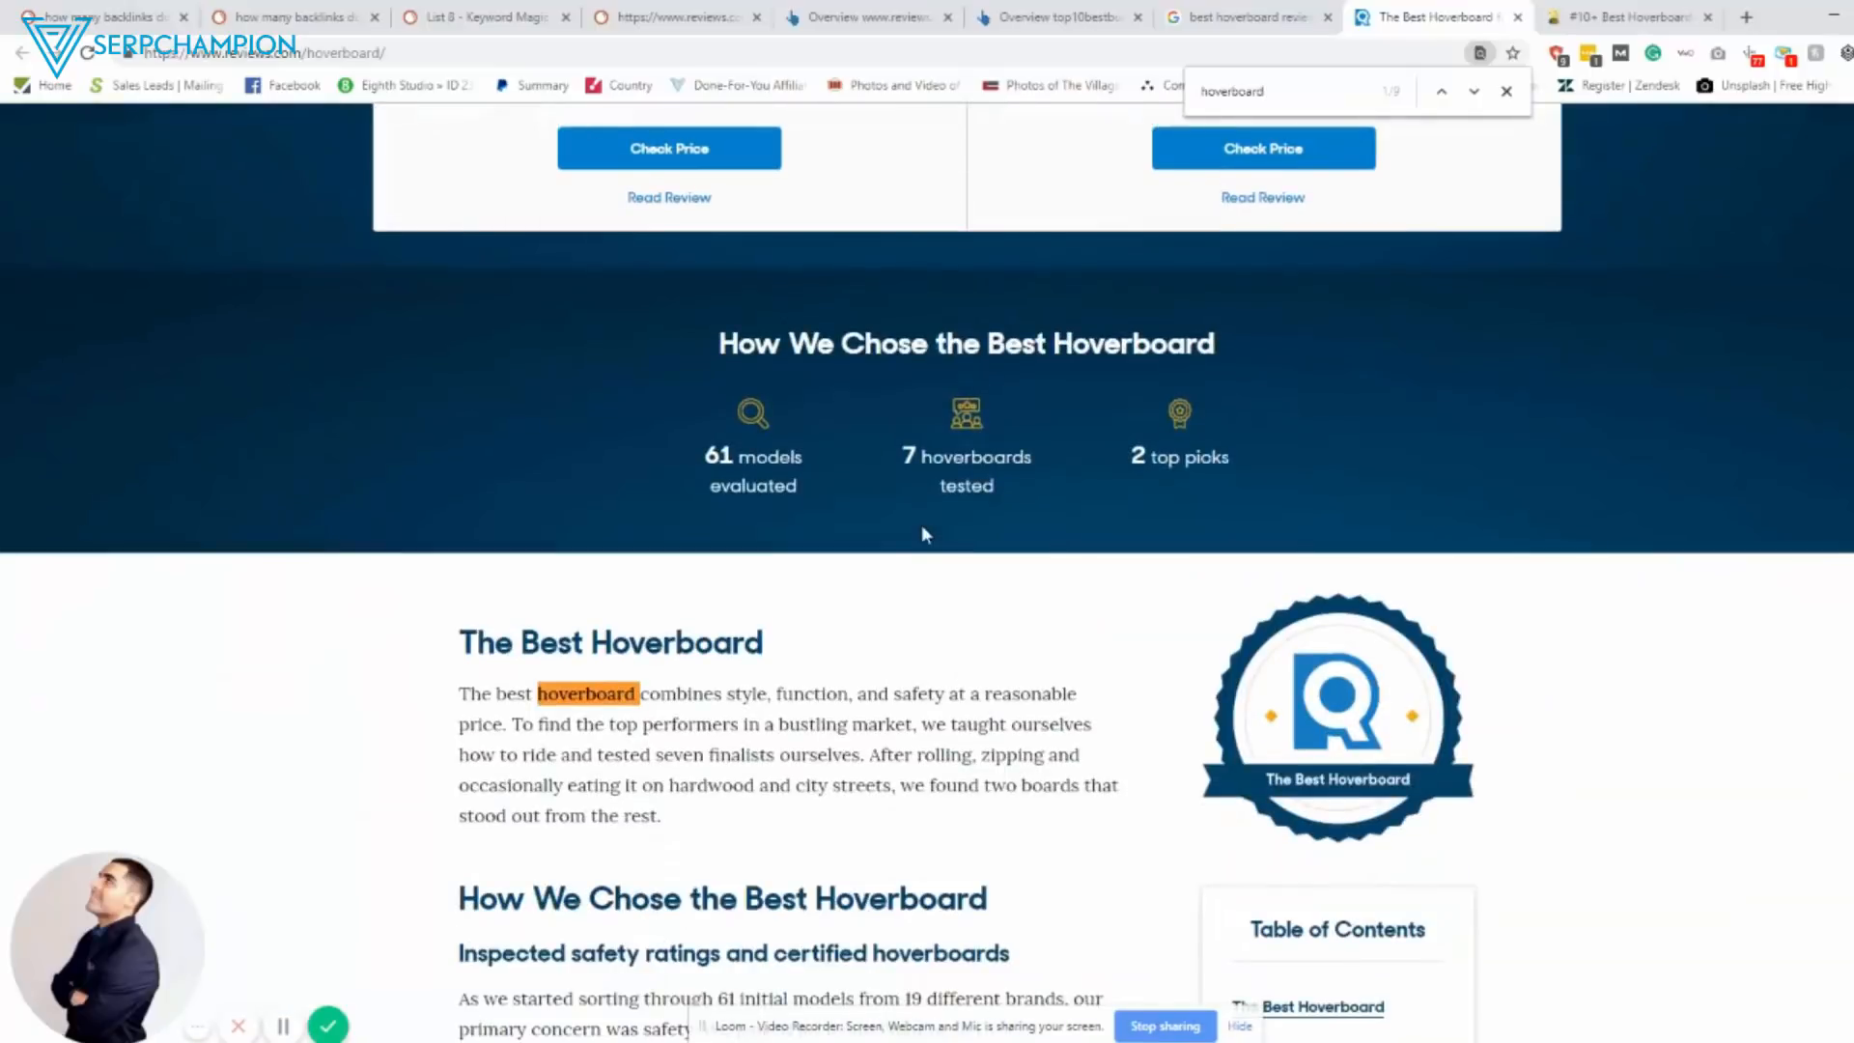
scroll(921, 525, "down", 5)
scroll(880, 501, "up", 3)
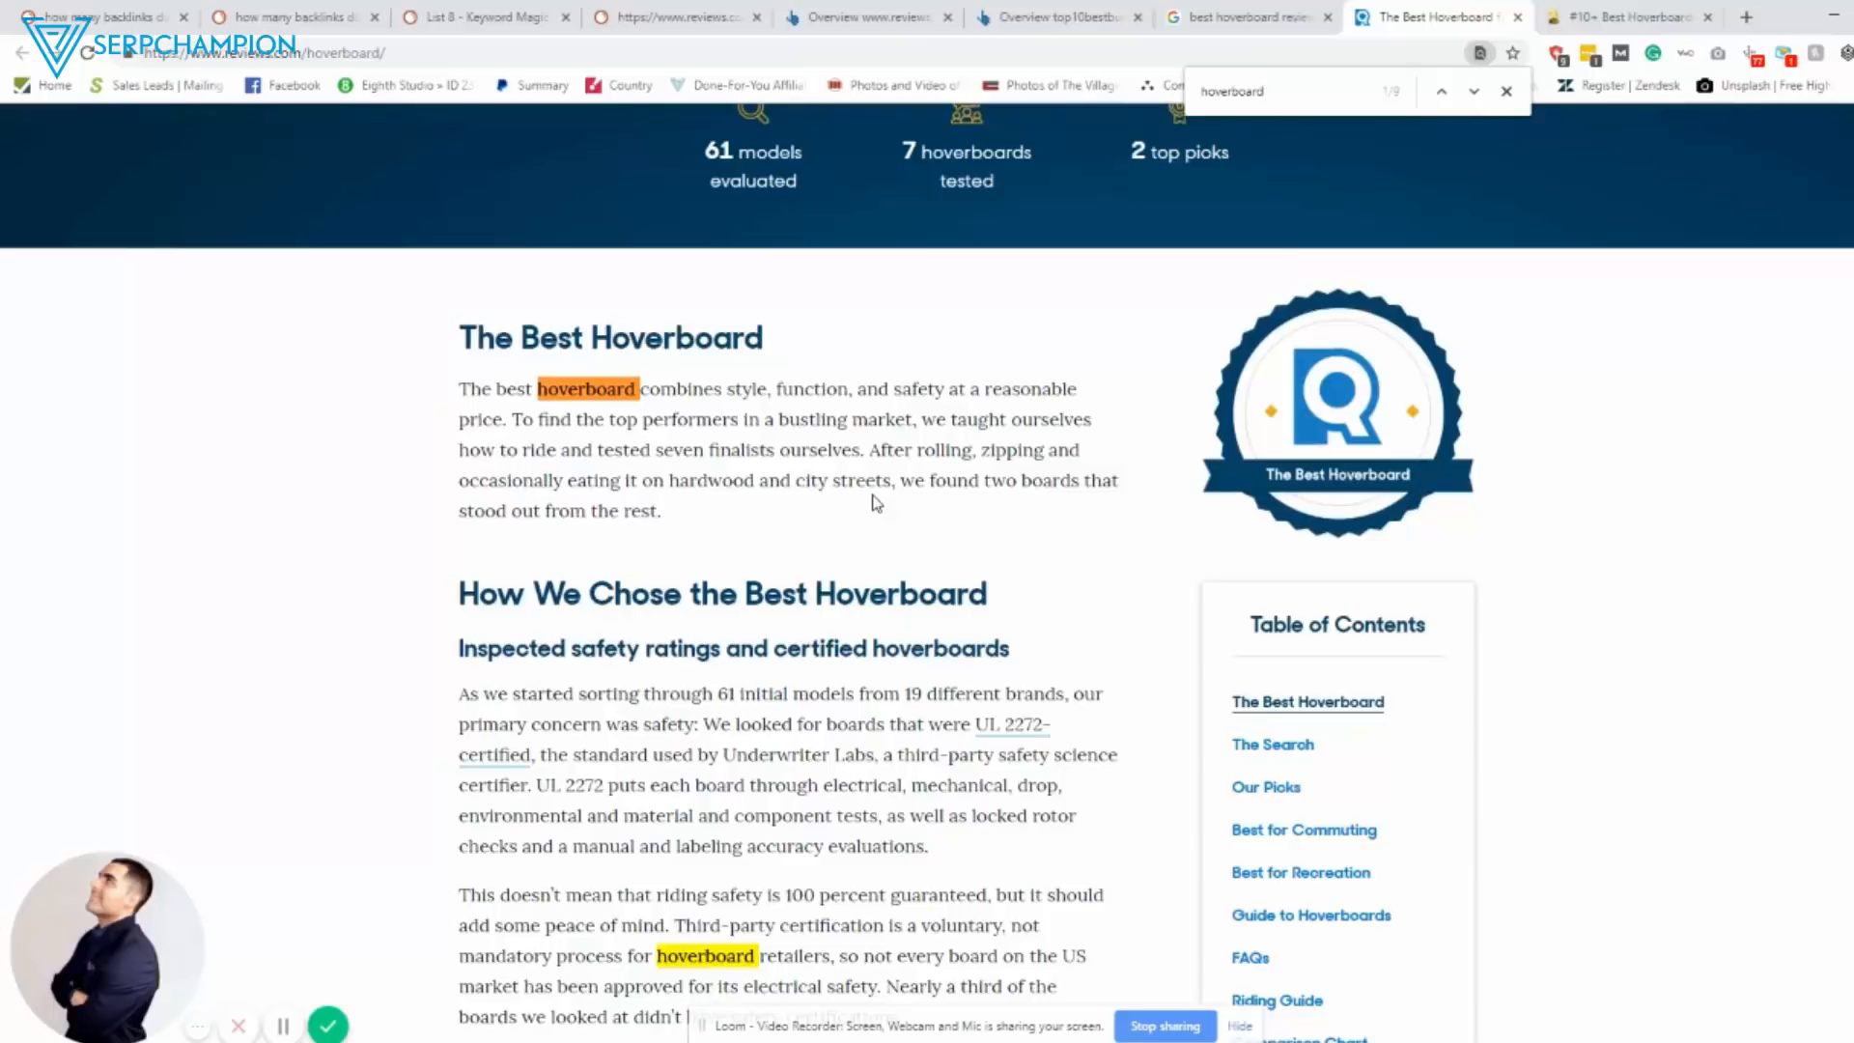
scroll(875, 501, "down", 8)
scroll(876, 435, "up", 3)
scroll(869, 363, "down", 6)
scroll(863, 293, "down", 4)
scroll(863, 293, "down", 4)
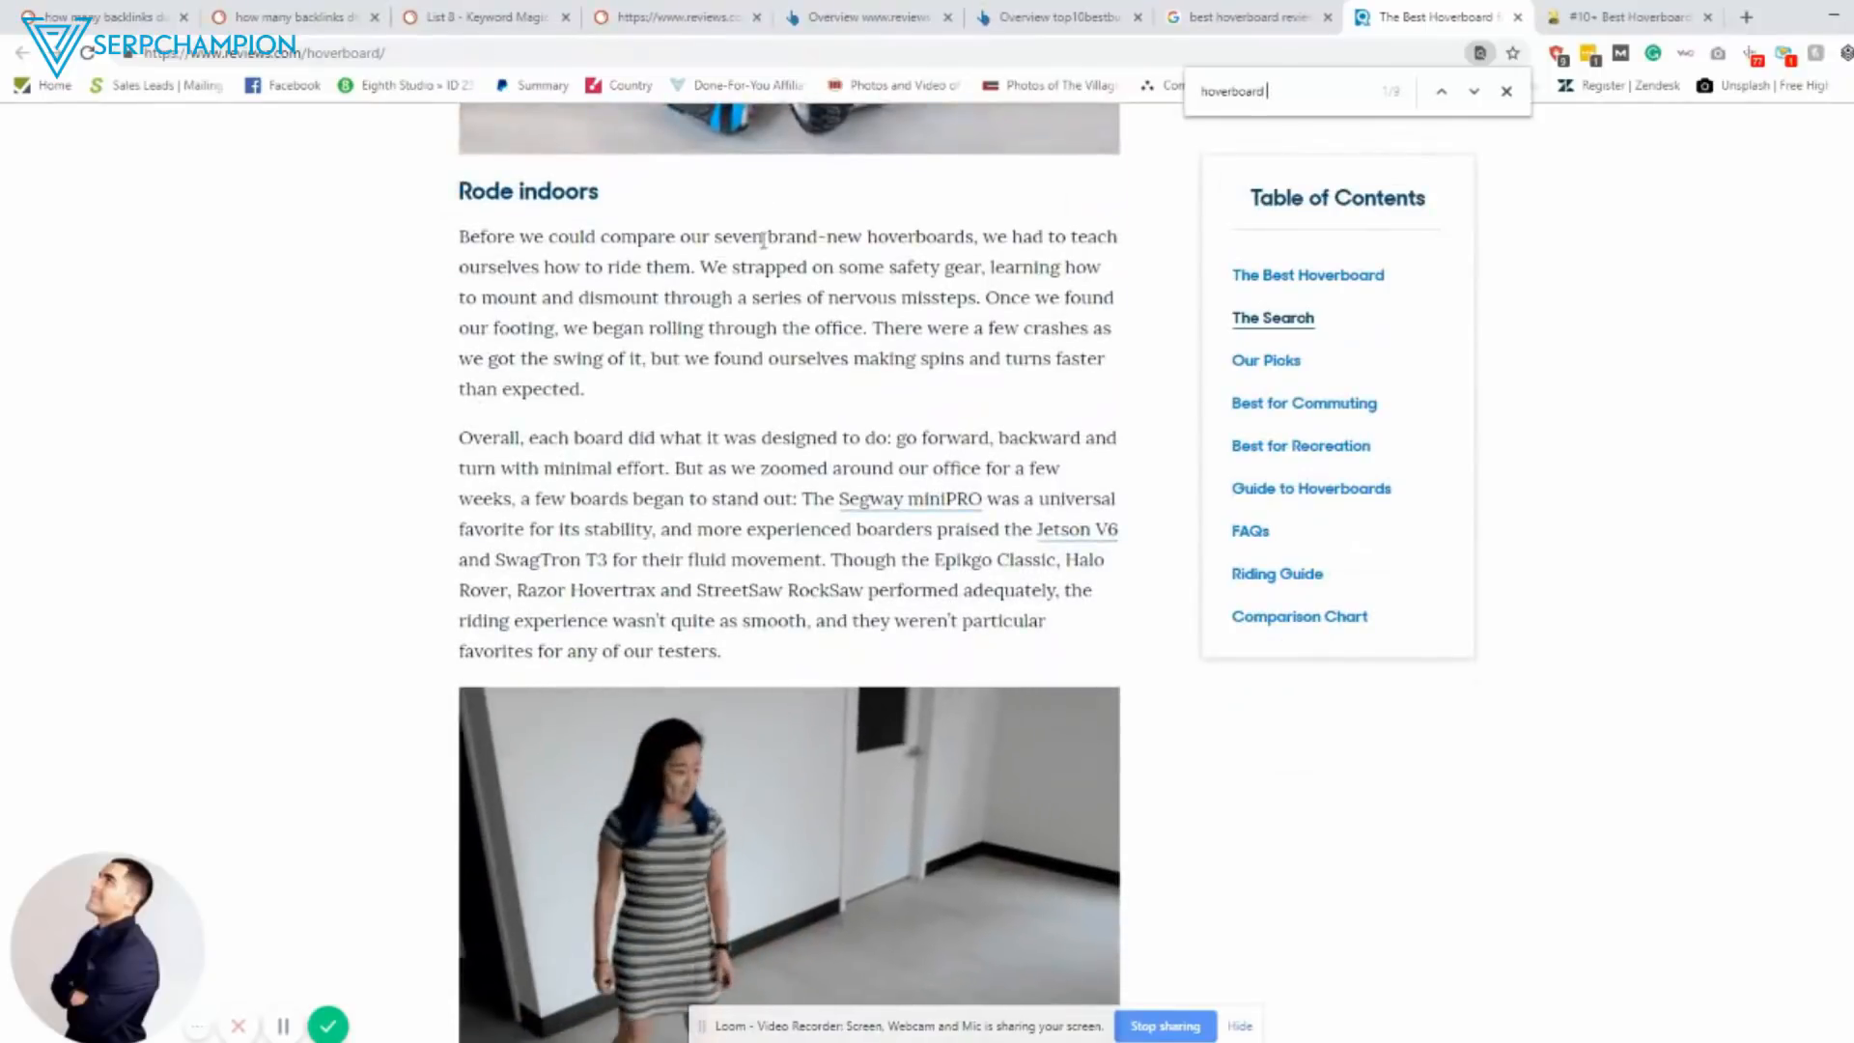
scroll(764, 240, "down", 5)
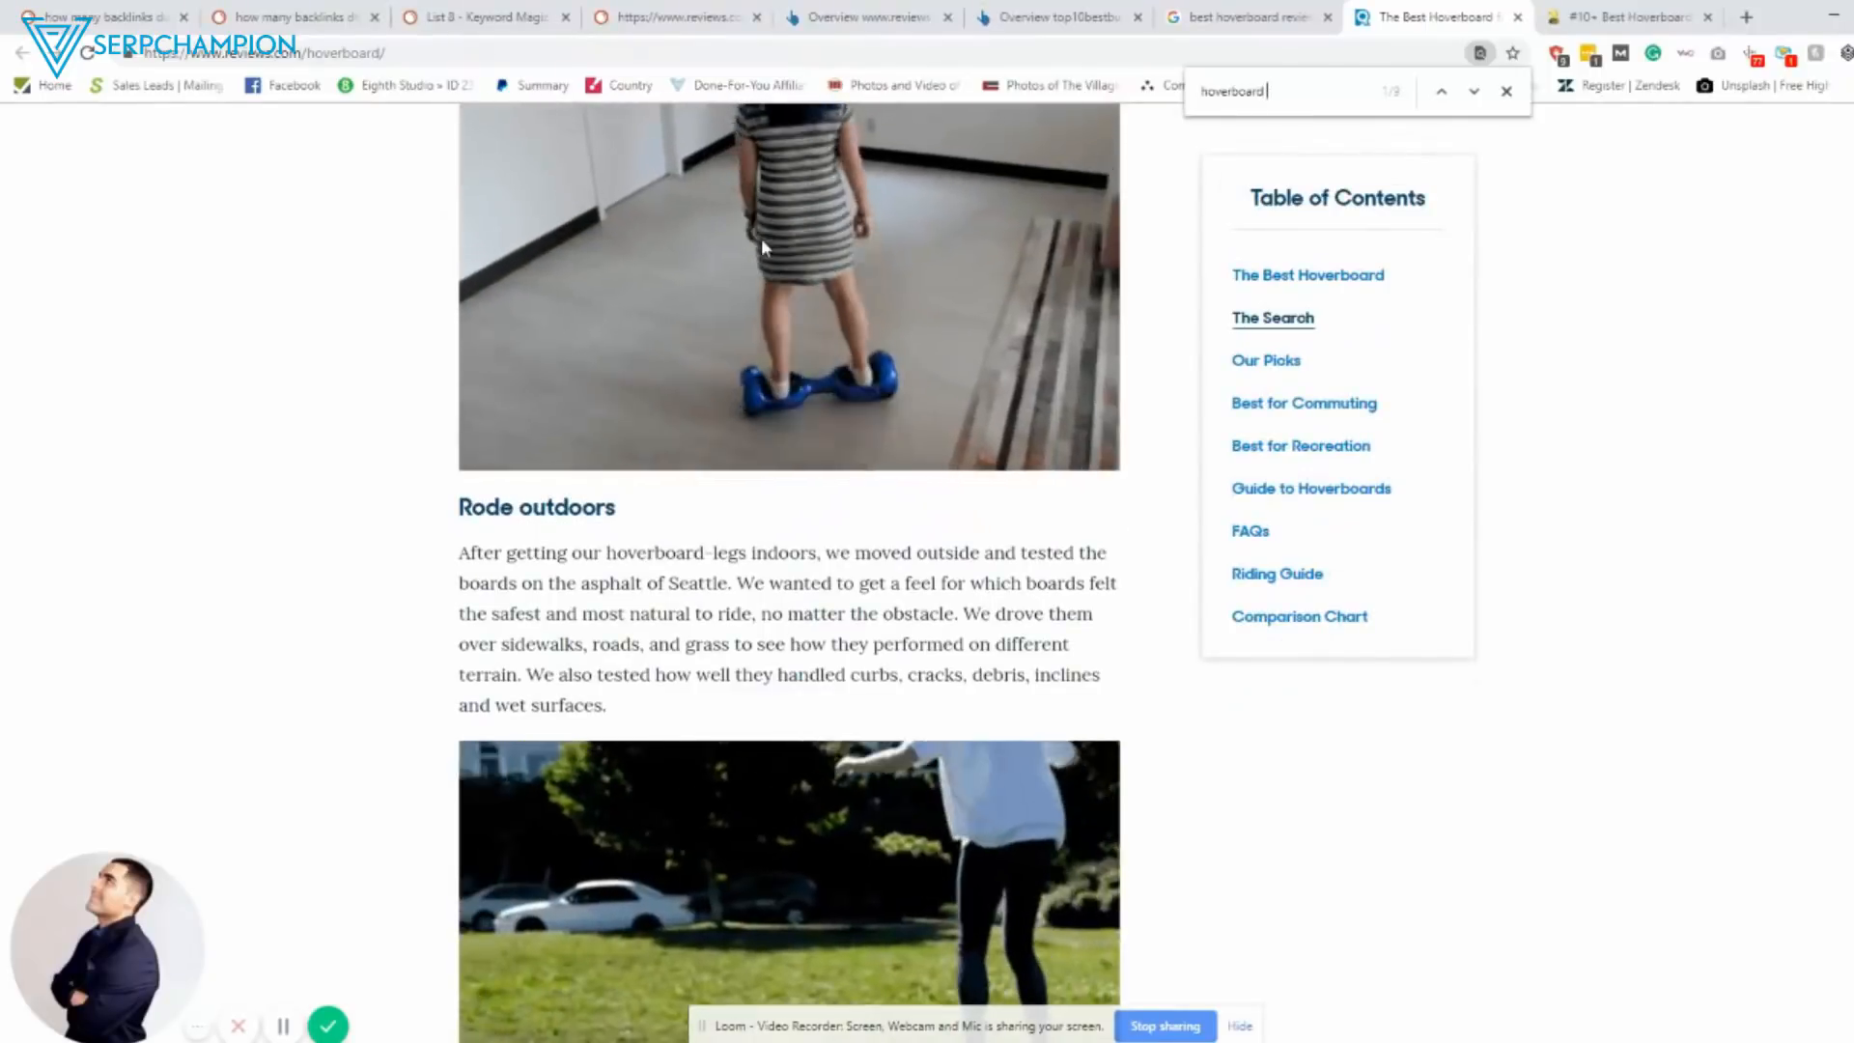
scroll(761, 239, "down", 5)
scroll(760, 290, "down", 3)
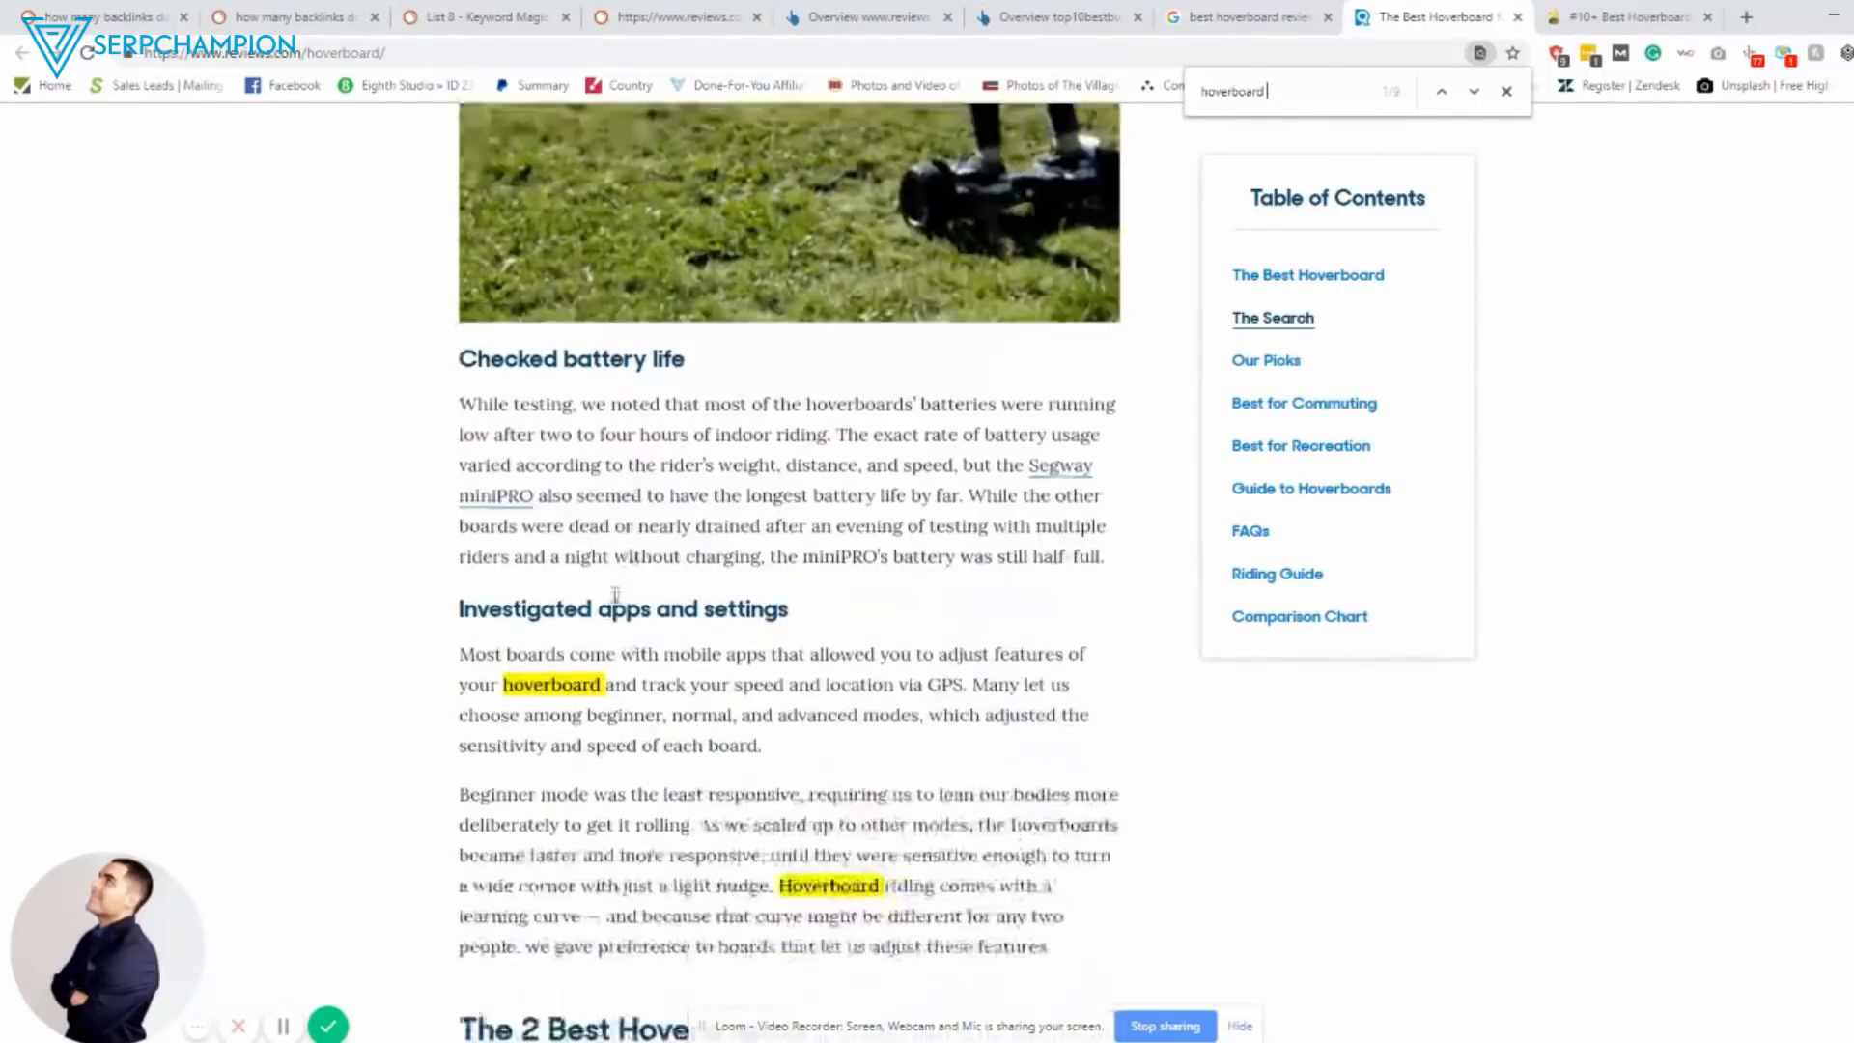
scroll(653, 492, "down", 2)
scroll(654, 492, "down", 3)
scroll(653, 493, "down", 5)
scroll(667, 463, "down", 5)
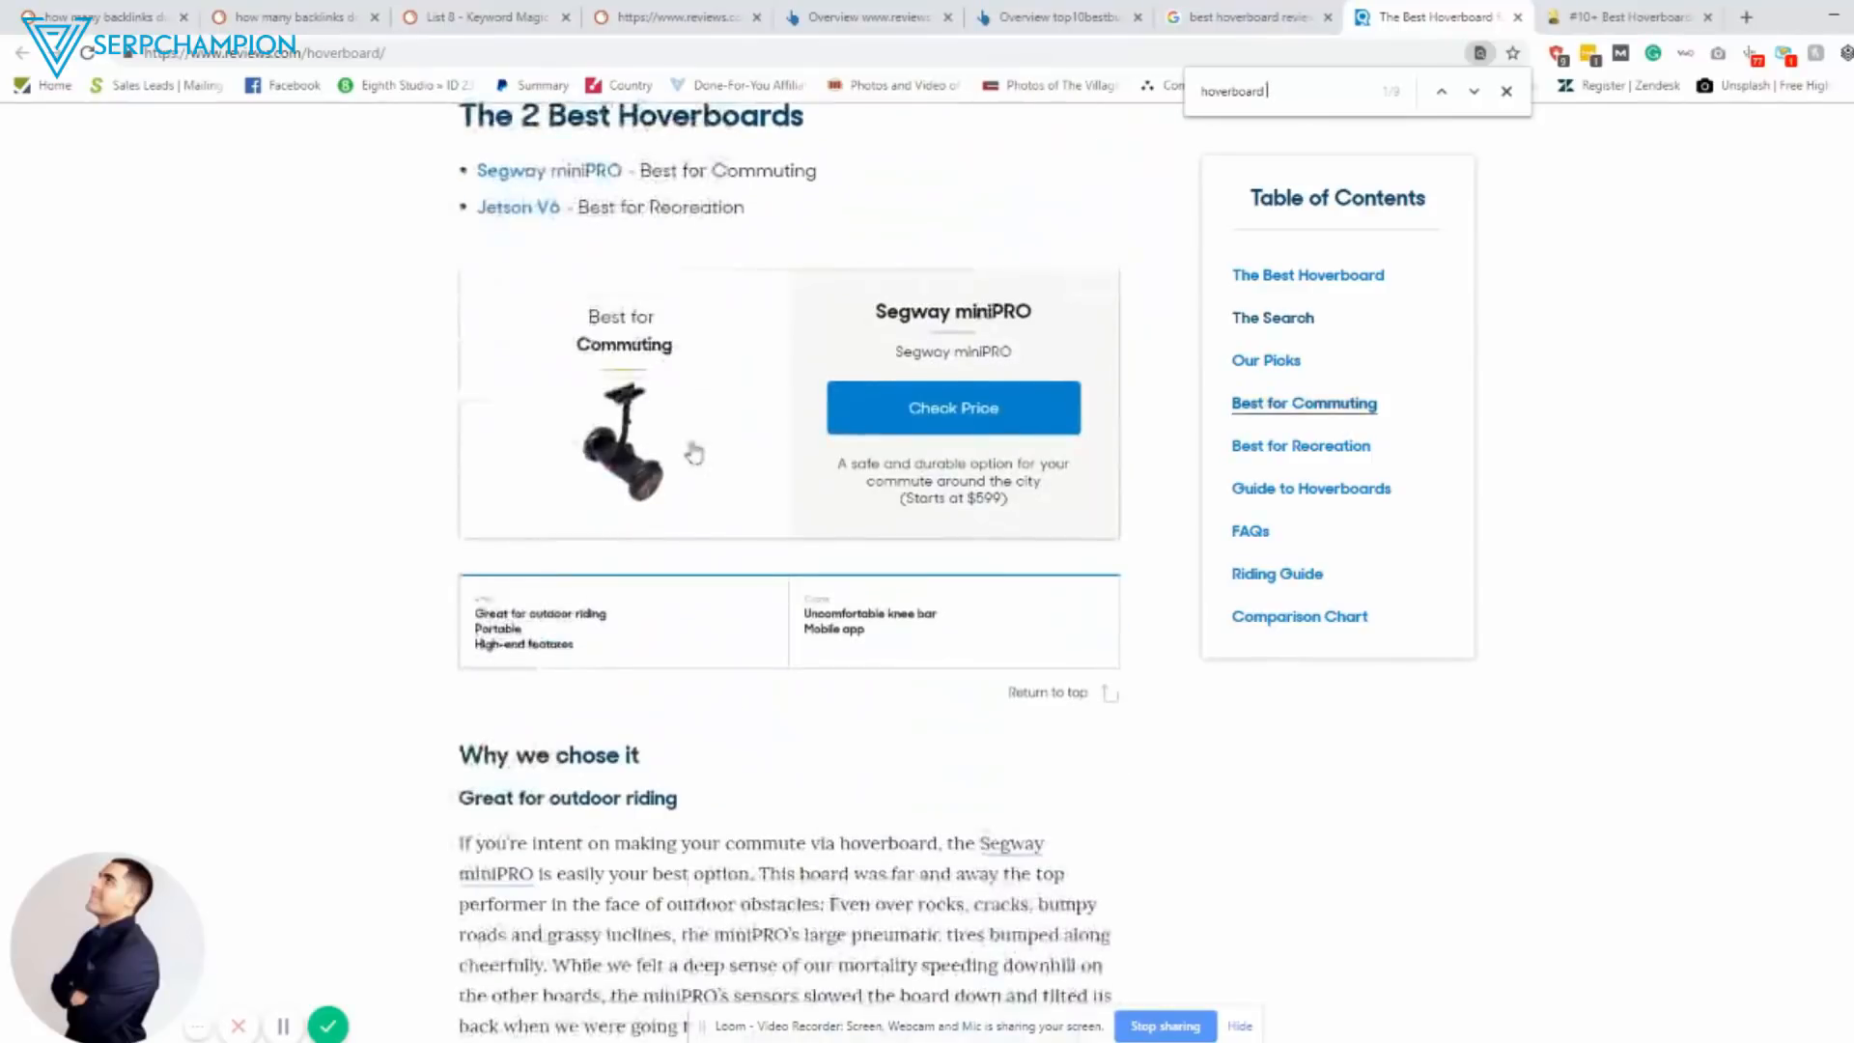
scroll(692, 448, "down", 4)
scroll(692, 448, "down", 8)
scroll(691, 448, "up", 8)
scroll(691, 448, "up", 6)
scroll(688, 435, "up", 2)
scroll(685, 429, "up", 8)
scroll(684, 429, "up", 8)
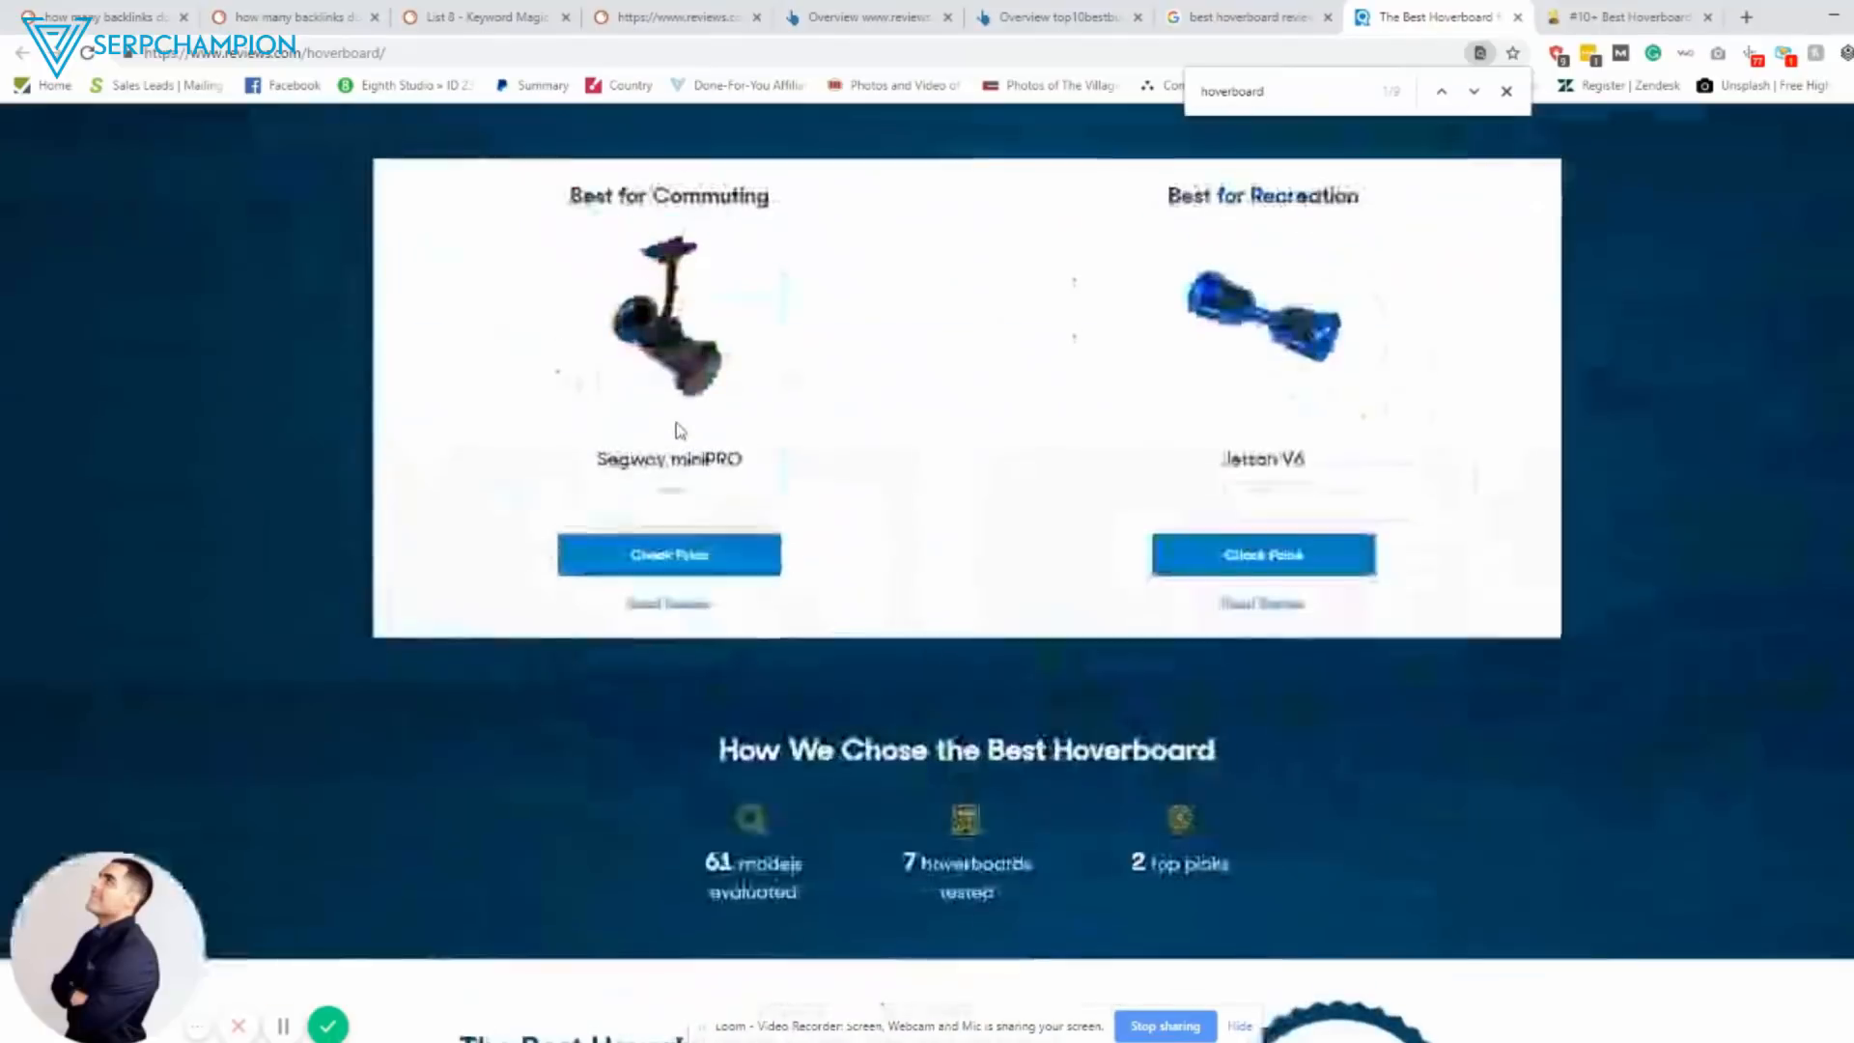
scroll(681, 429, "up", 4)
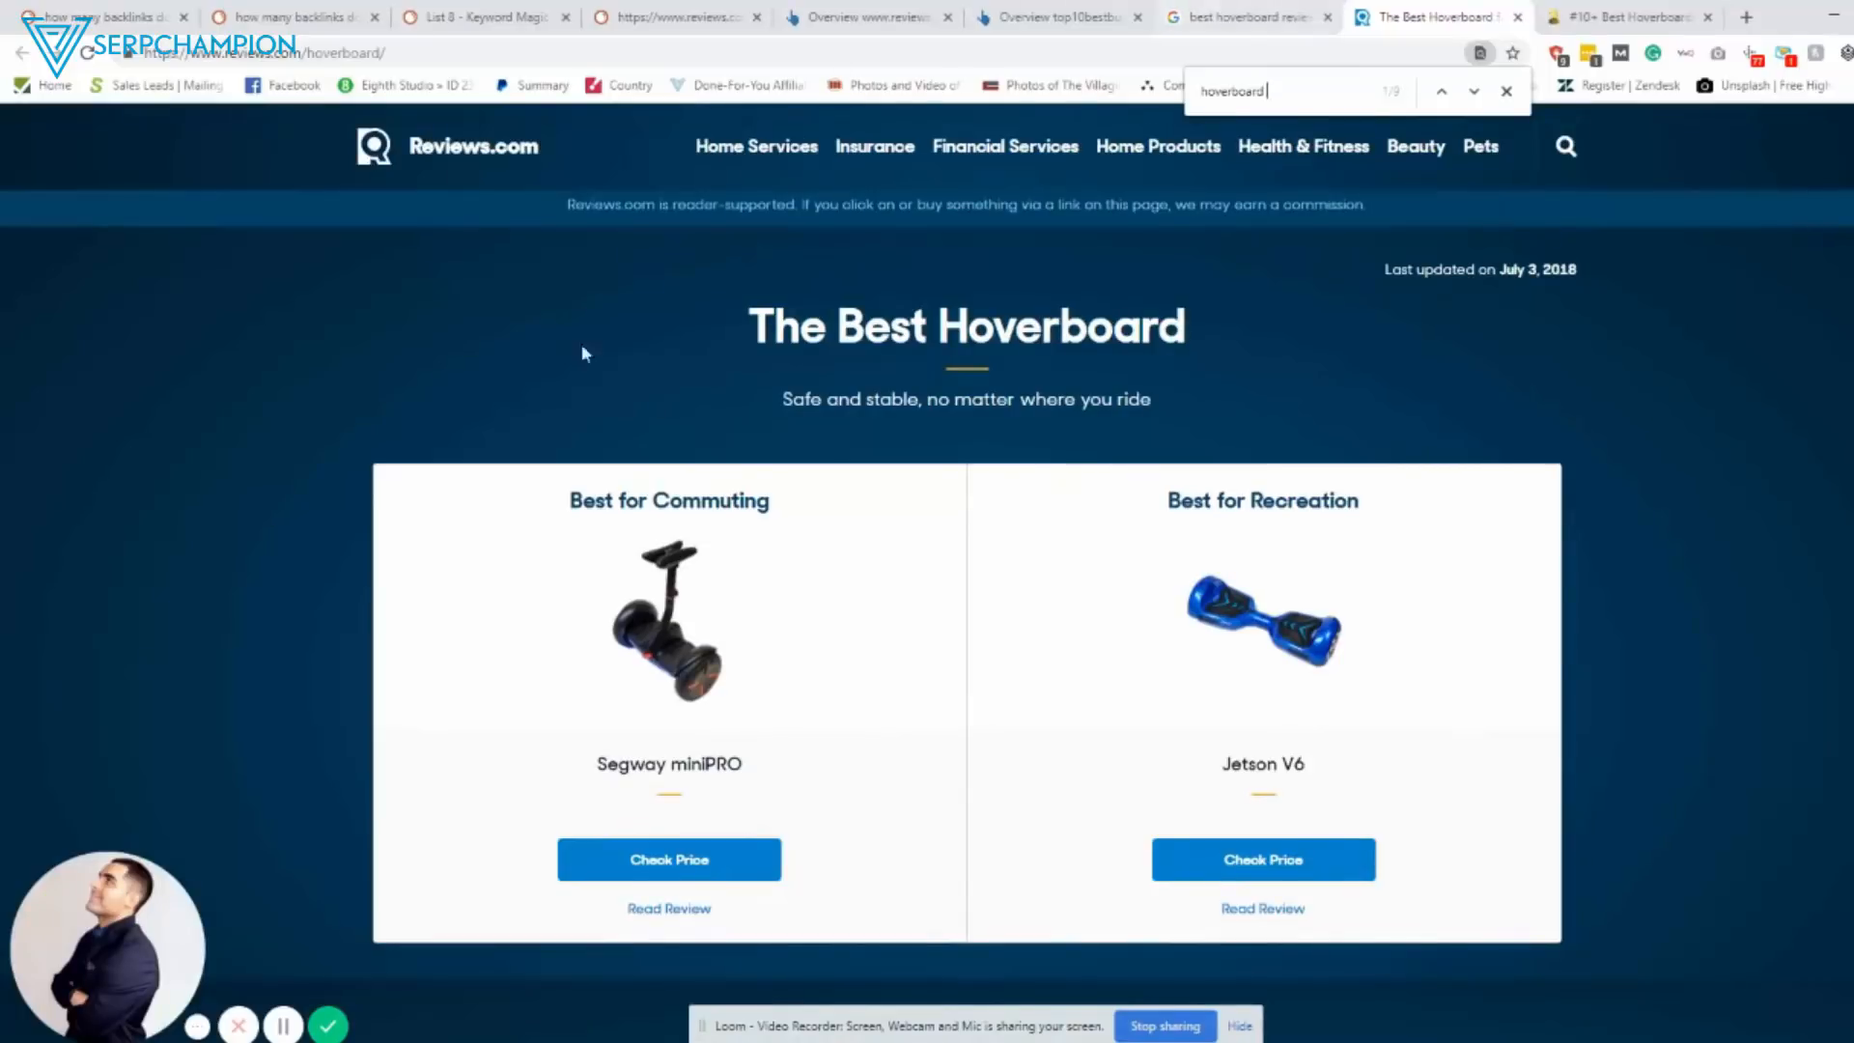
scroll(856, 366, "down", 8)
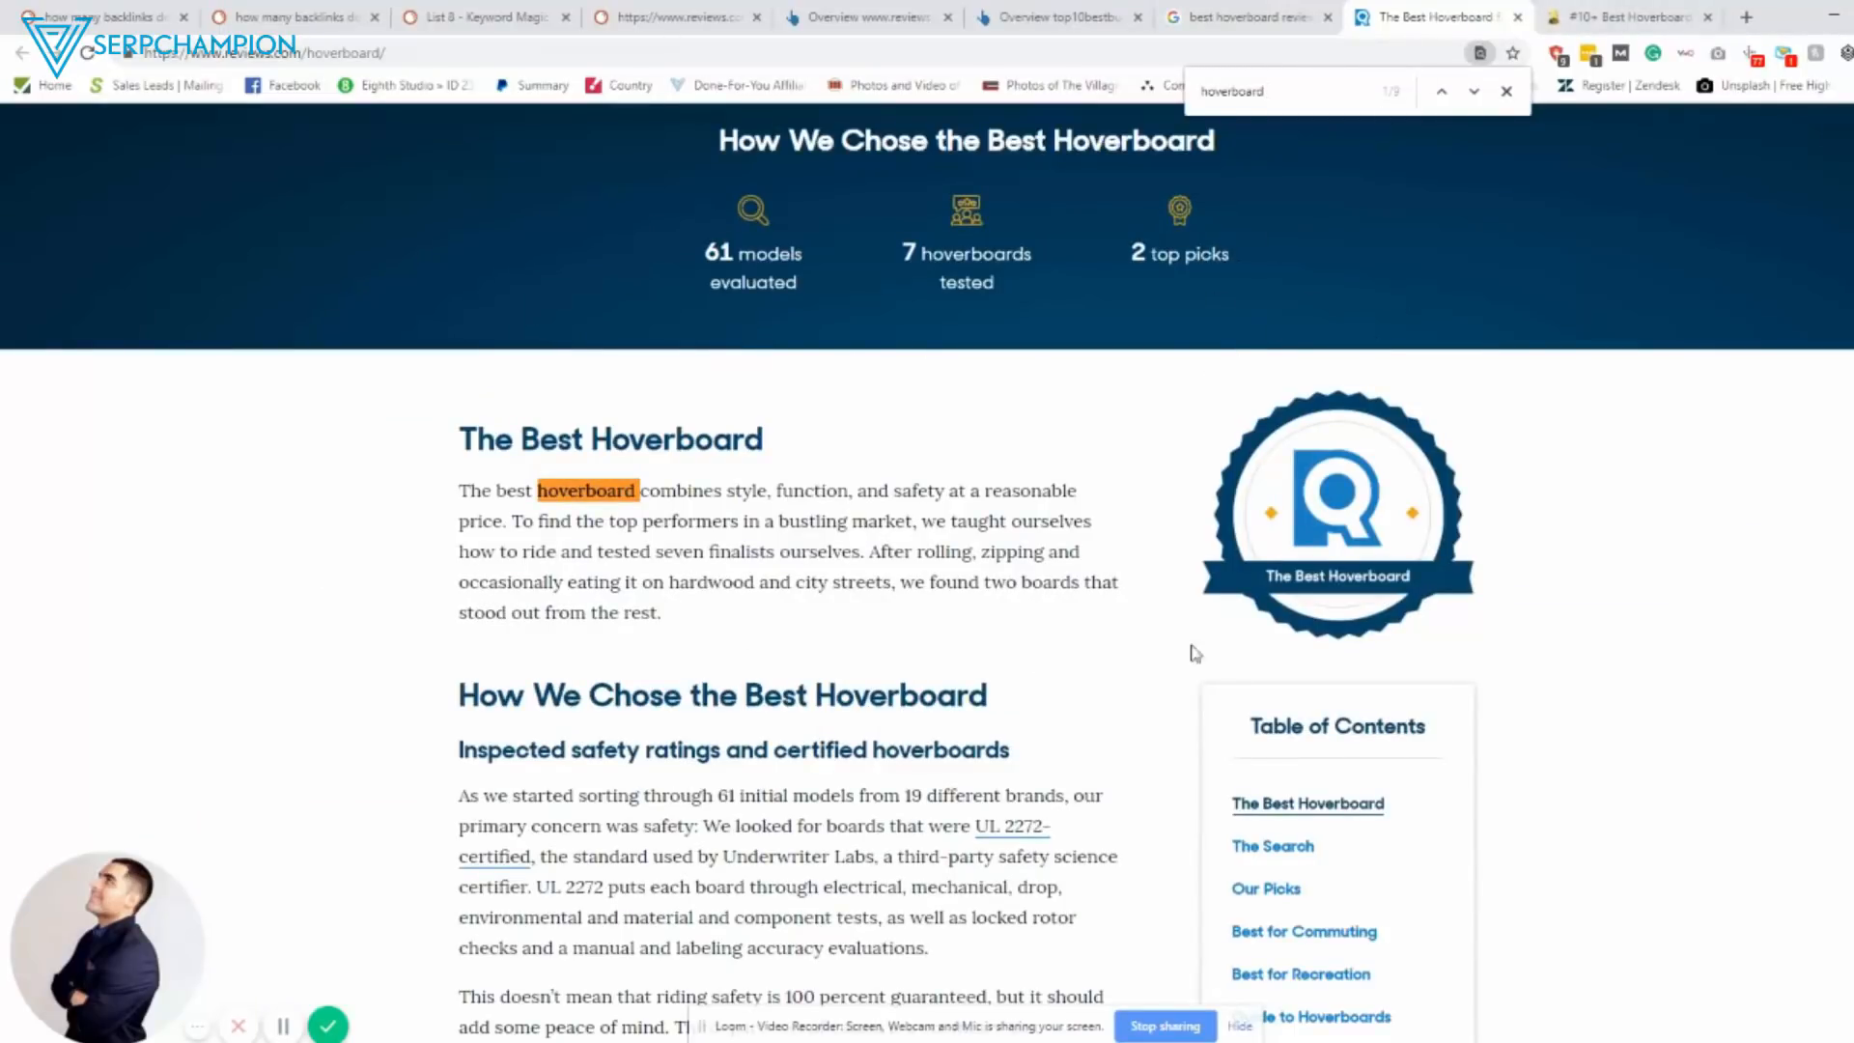
Re-run the in-page search for 'hoverboard', then clear the Find field.
left_click(1506, 90)
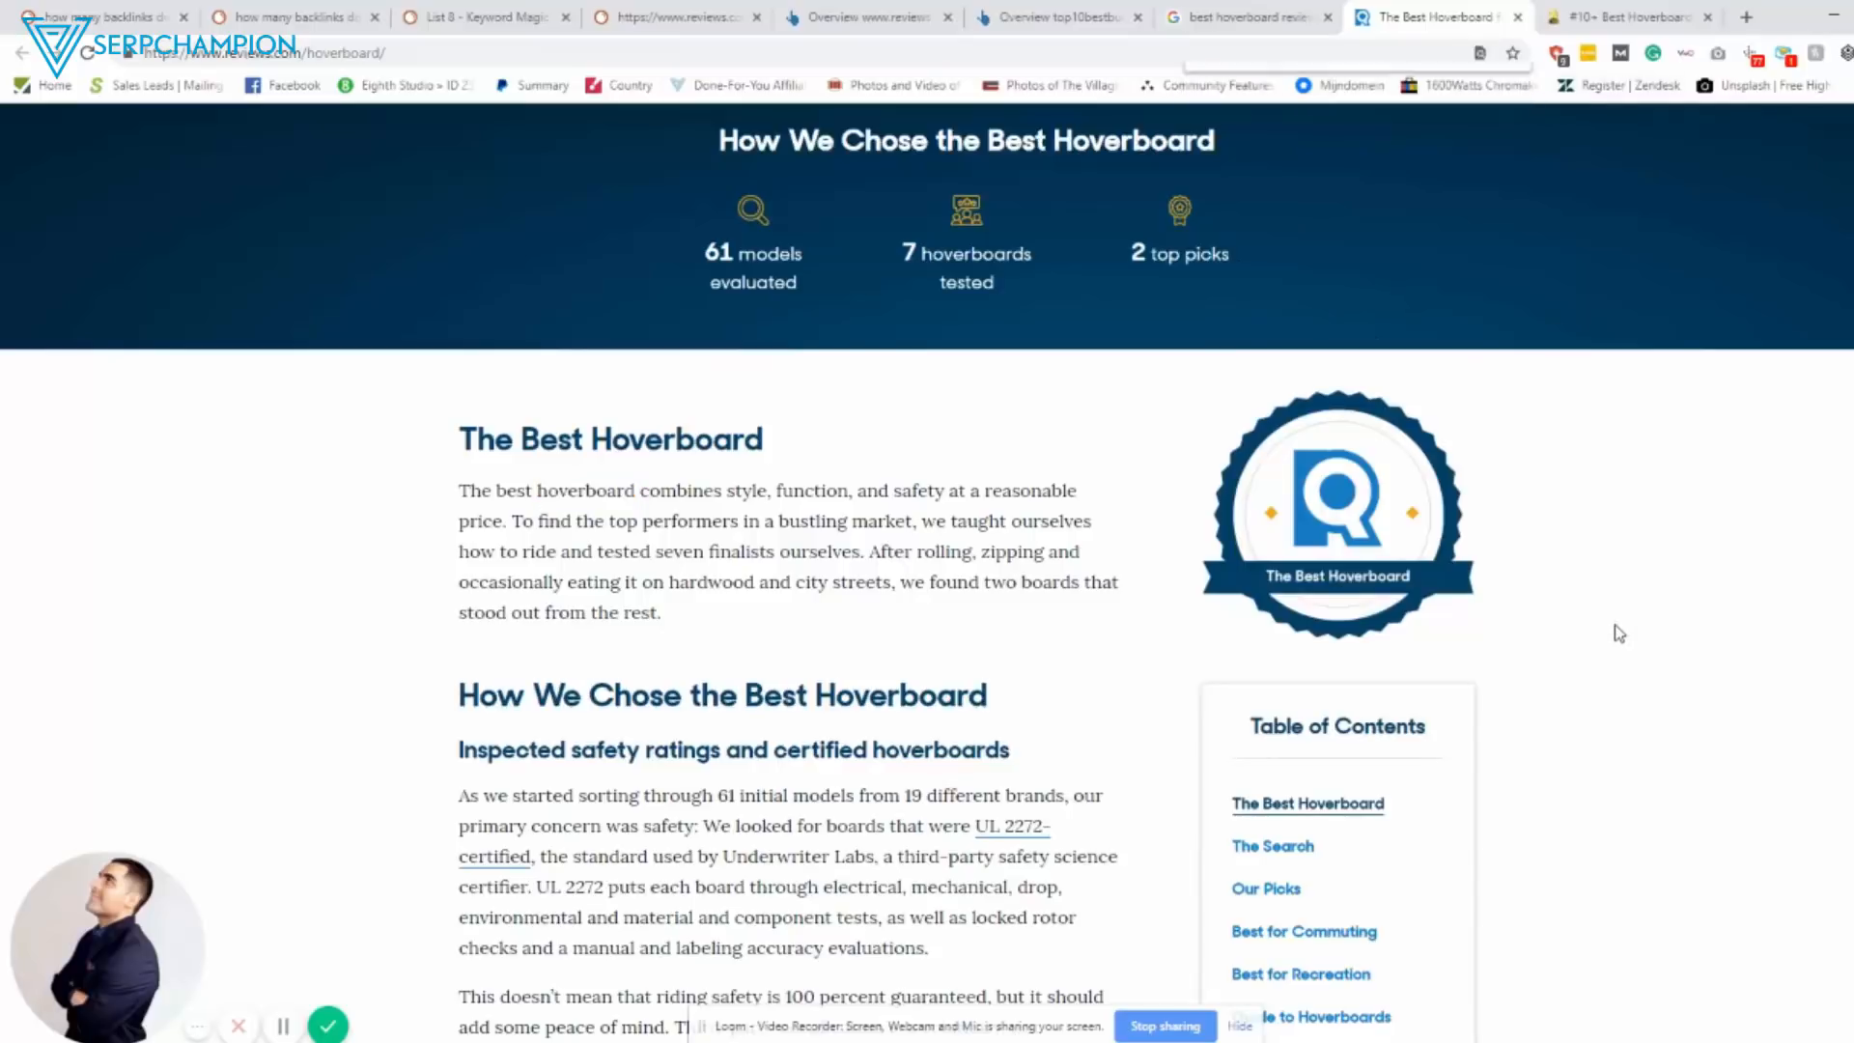
key("ctrl+f")
type("hoverboard")
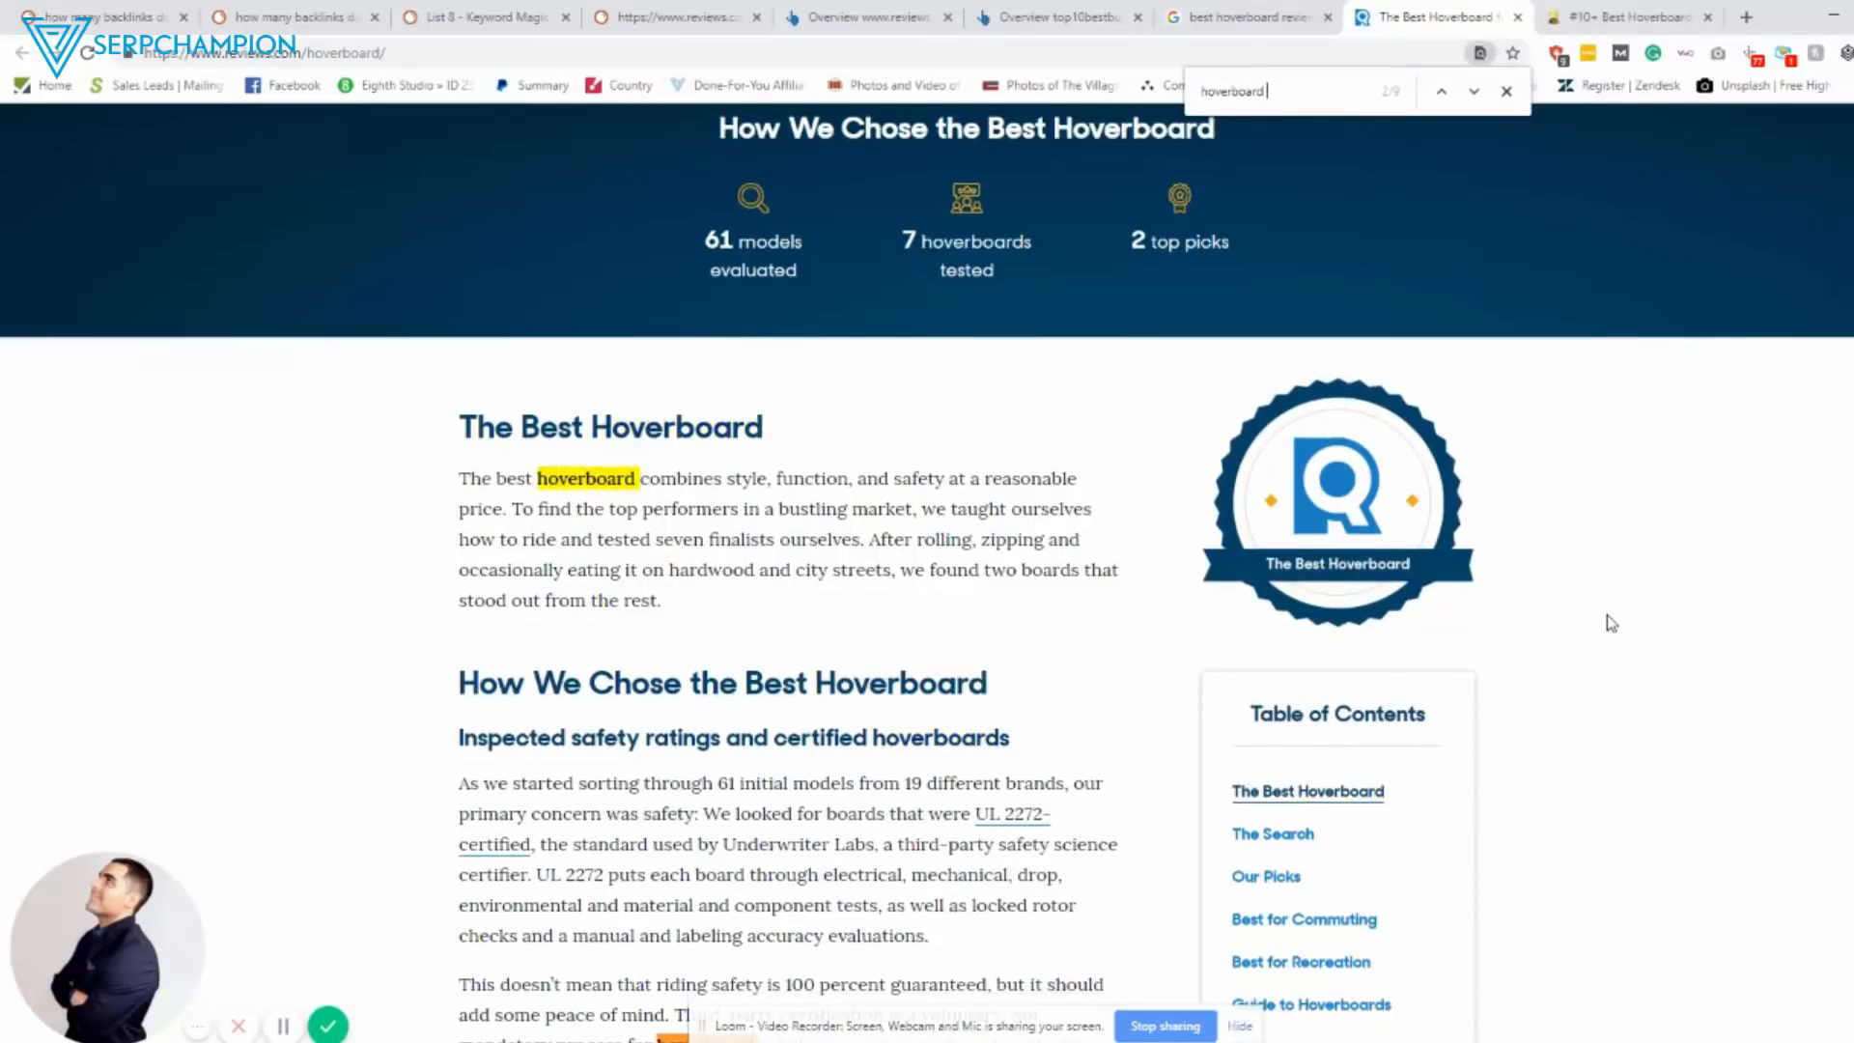
key("BackSpace")
key("BackSpace")
key("BackSpace")
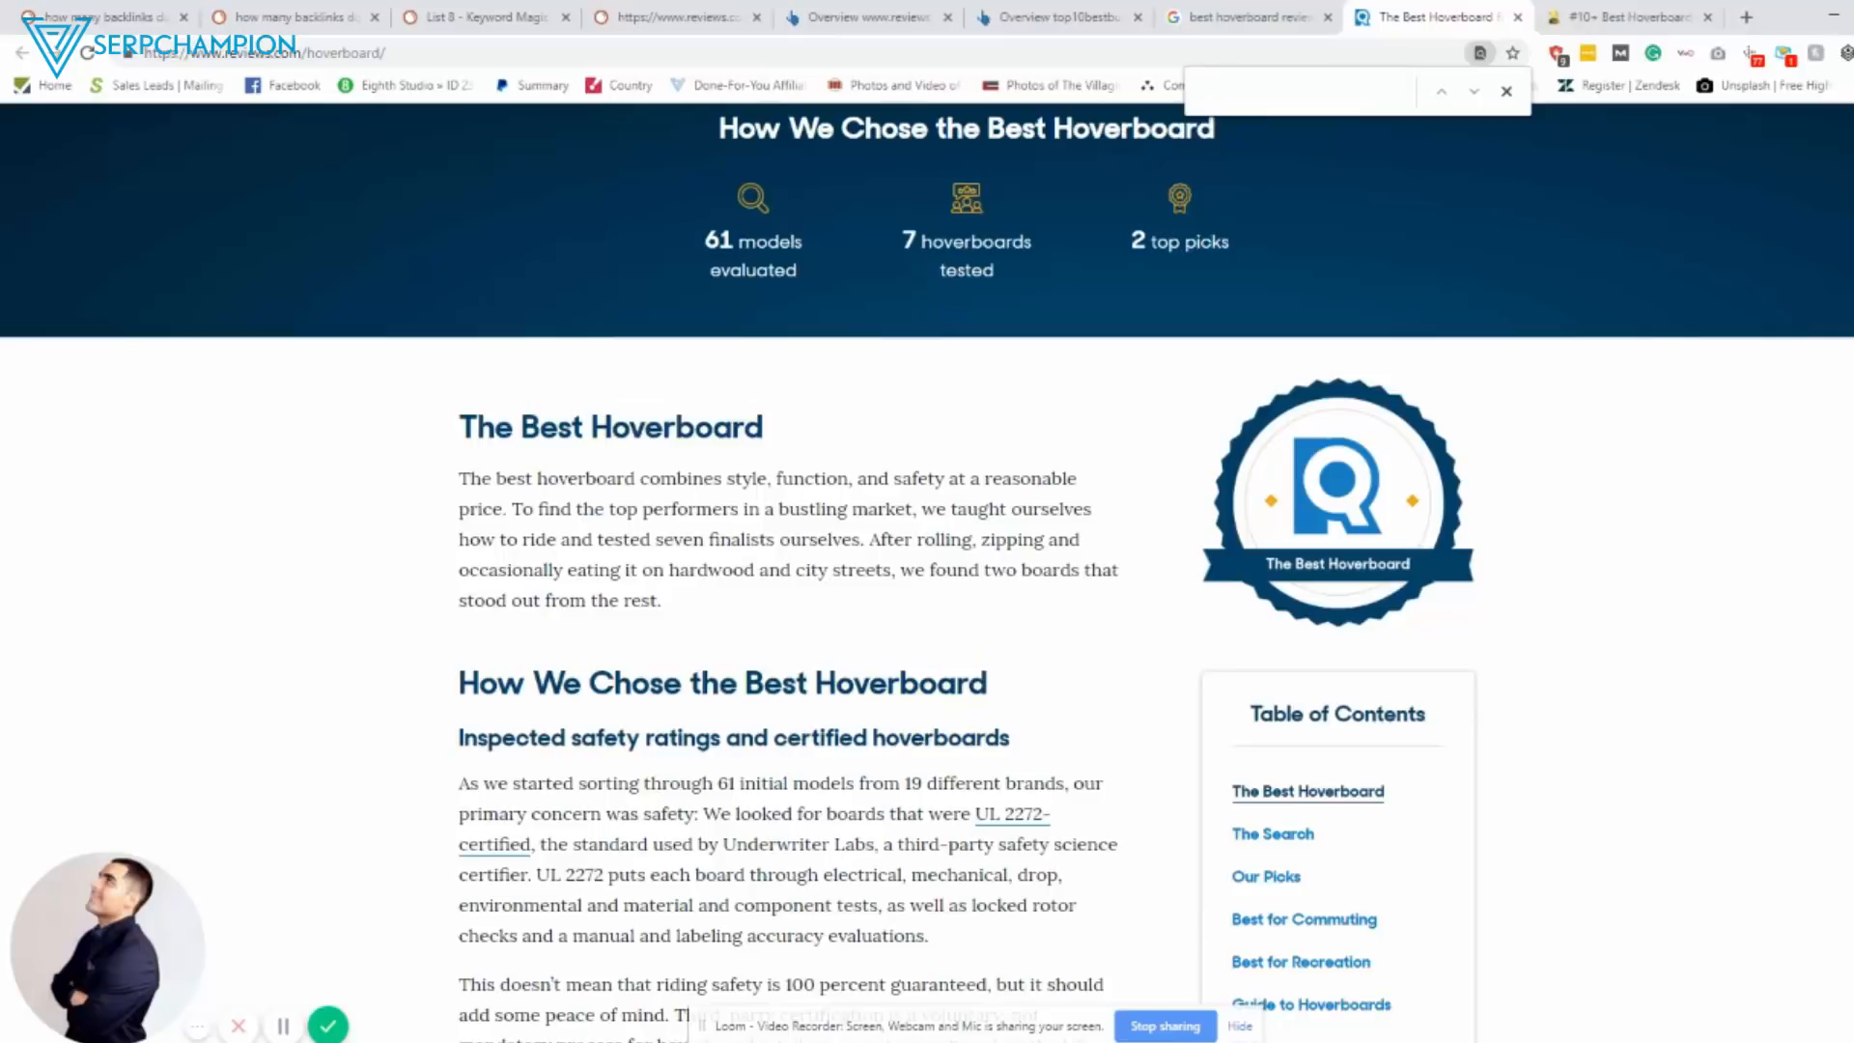
Check hoverboard mentions in the top10bestbudget kids hoverboards article.
left_click(1629, 18)
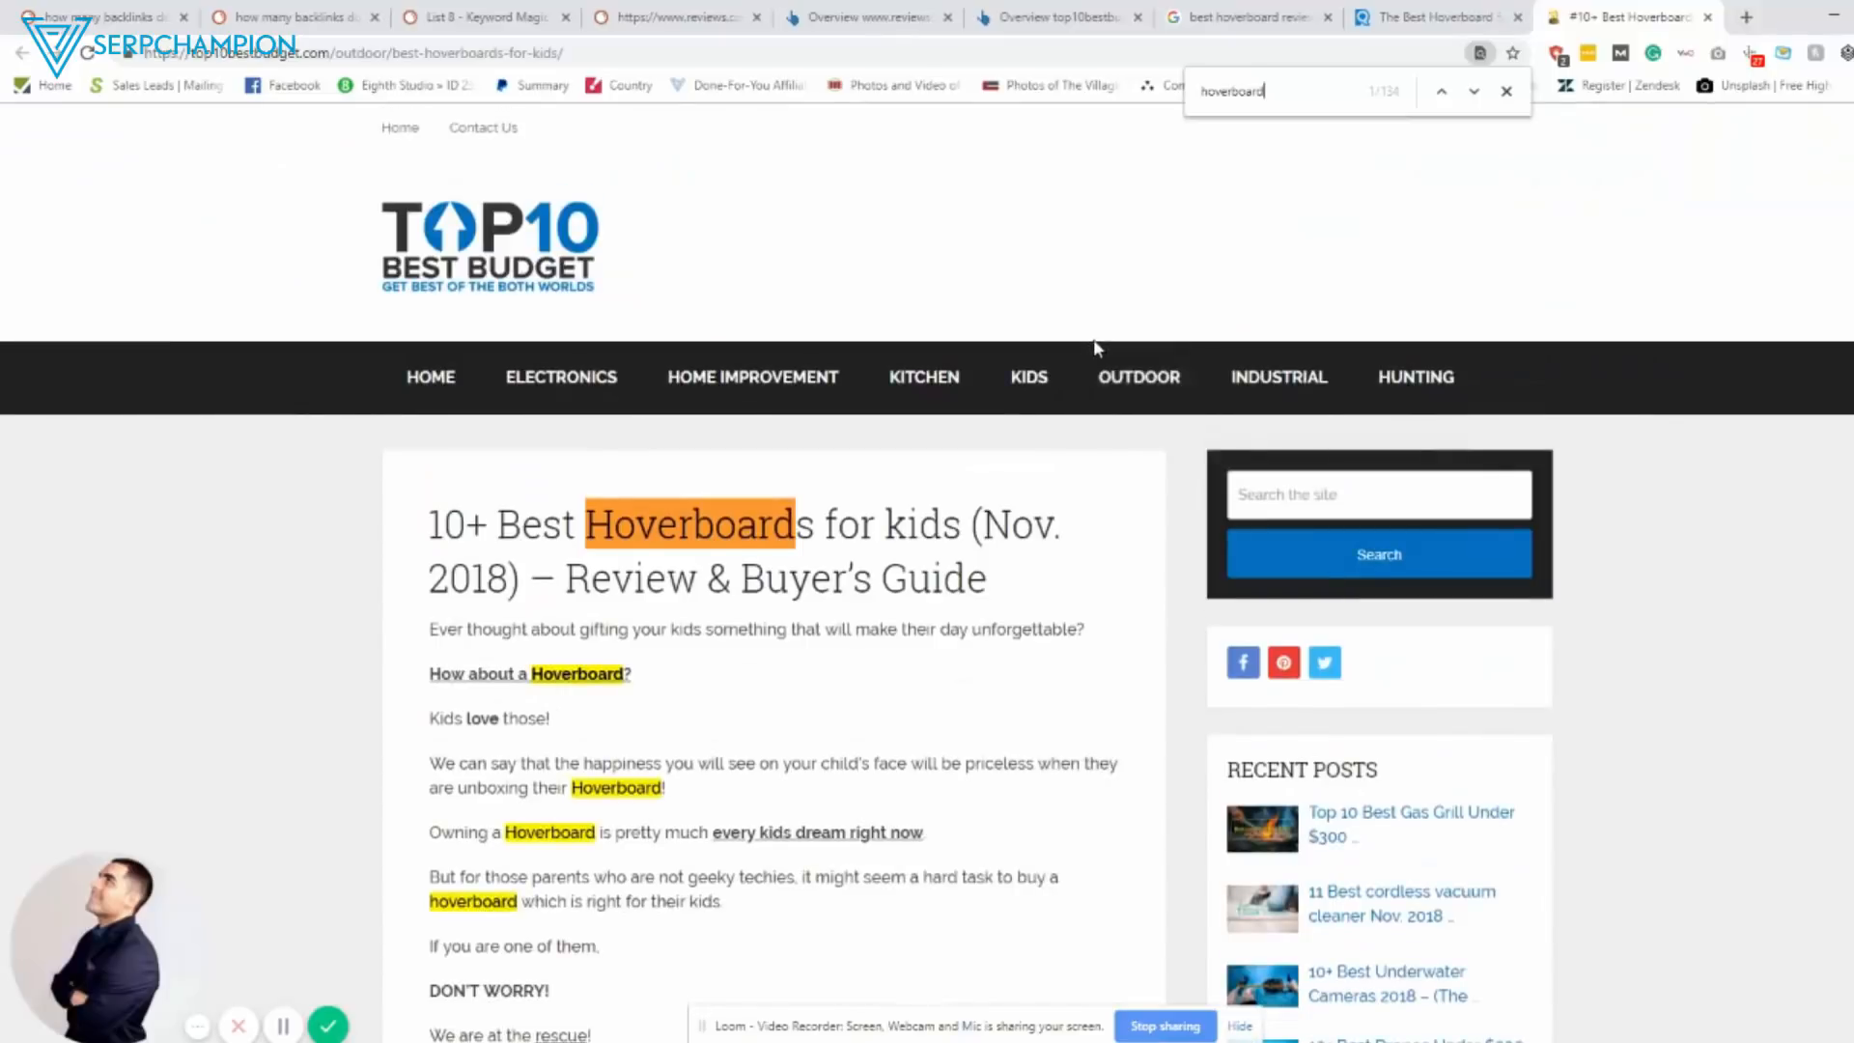
left_click(1434, 16)
left_click(1623, 16)
scroll(1271, 497, "down", 3)
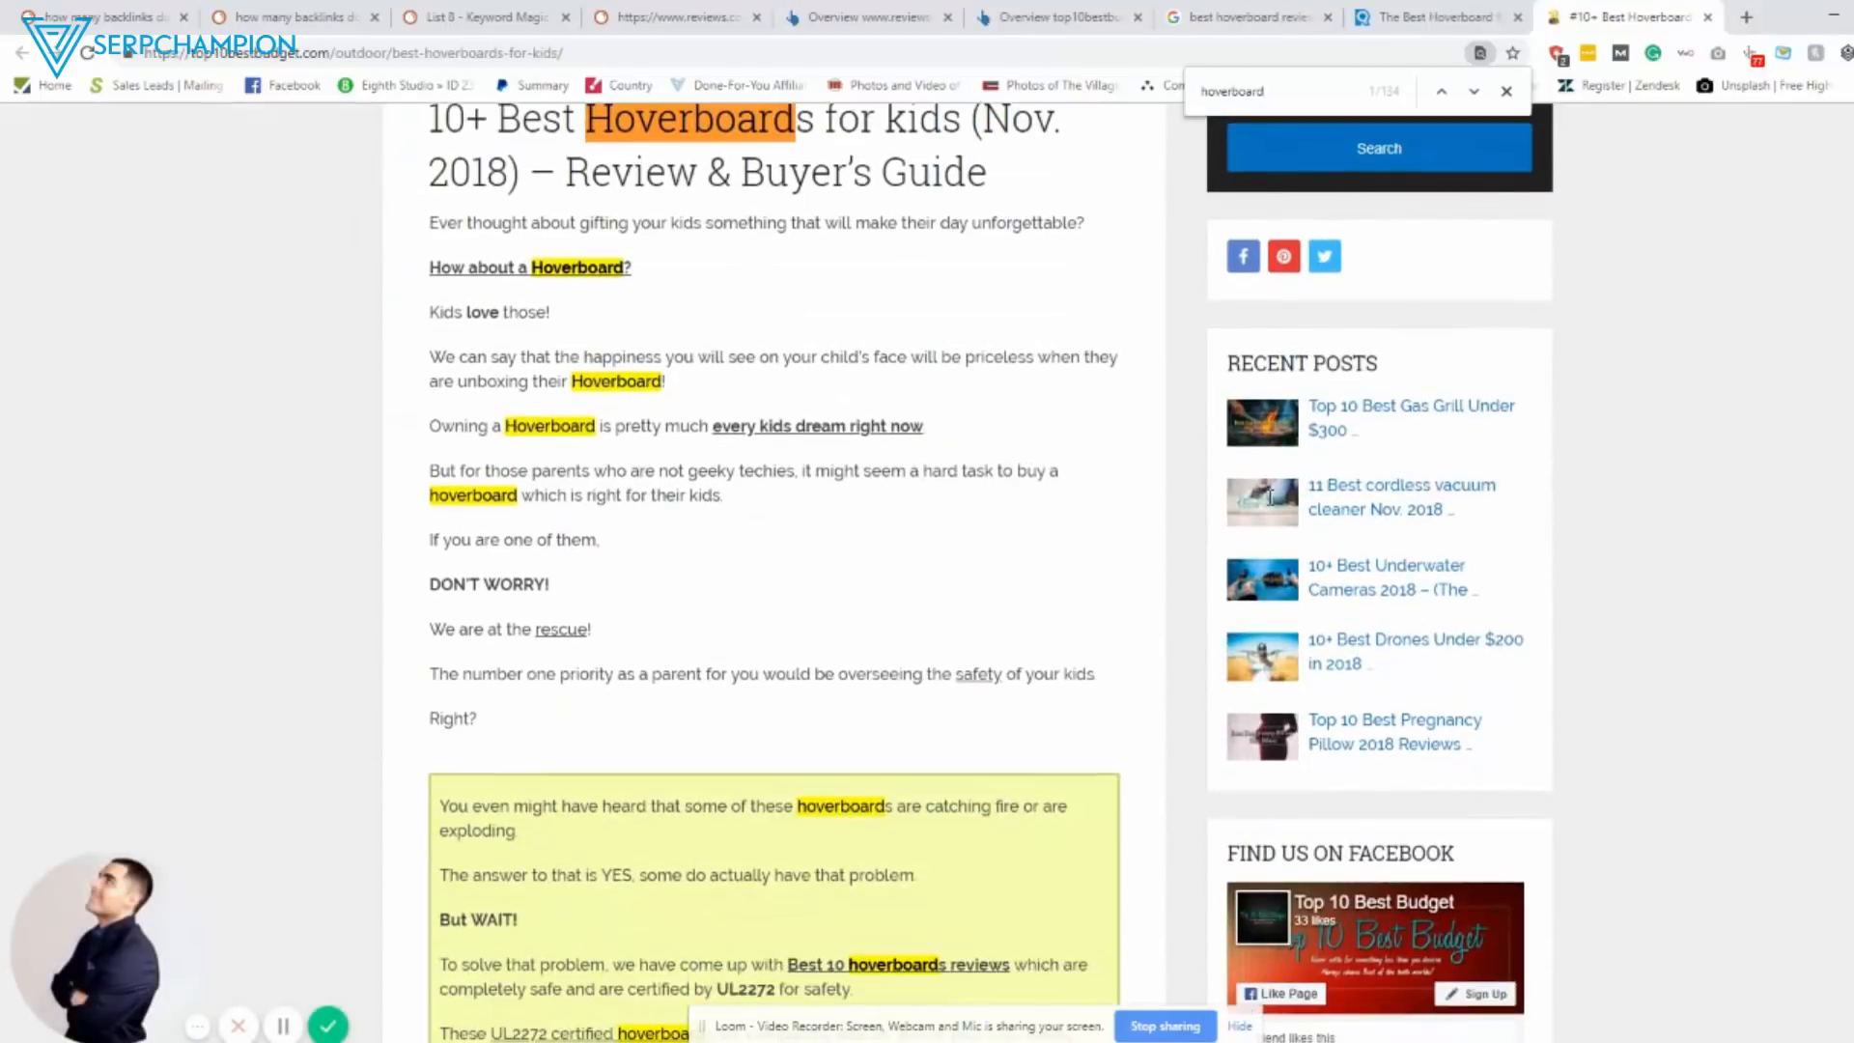
scroll(1271, 498, "down", 3)
scroll(1271, 497, "down", 10)
scroll(1271, 496, "down", 4)
scroll(1132, 391, "down", 3)
scroll(1132, 391, "up", 12)
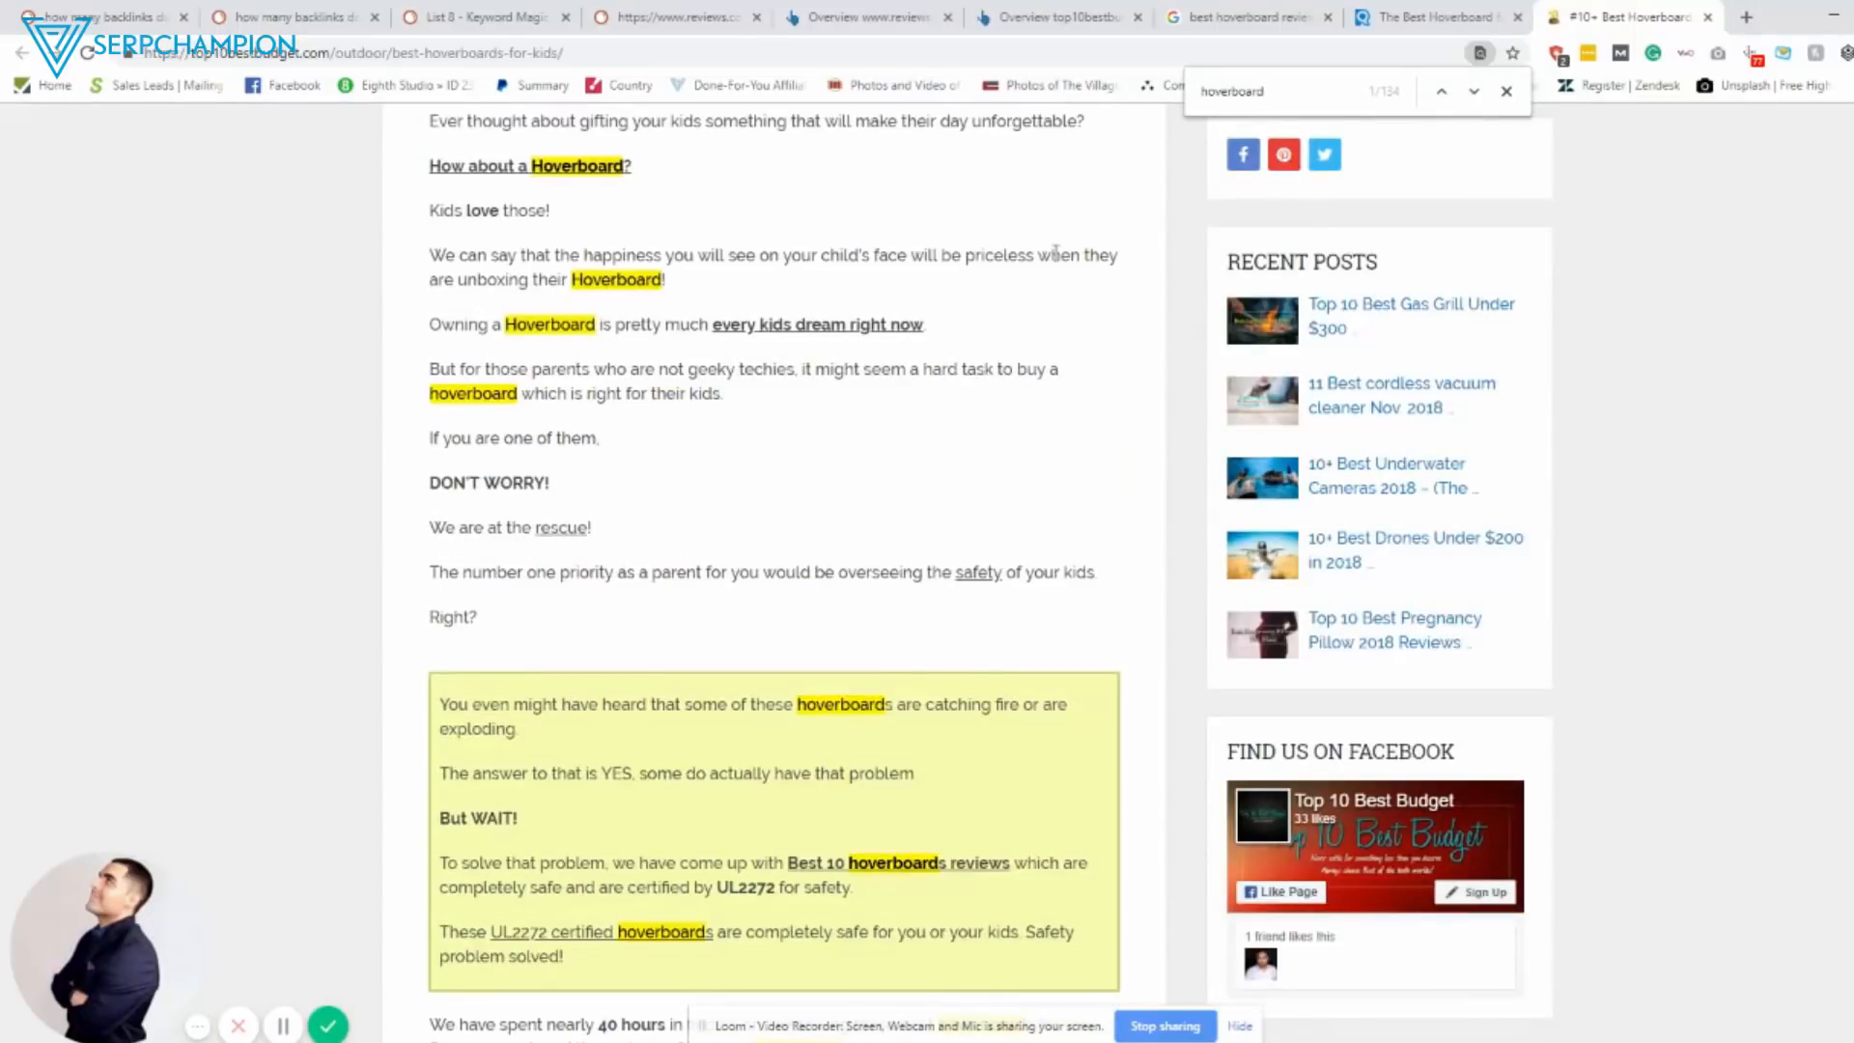
scroll(1057, 258, "up", 5)
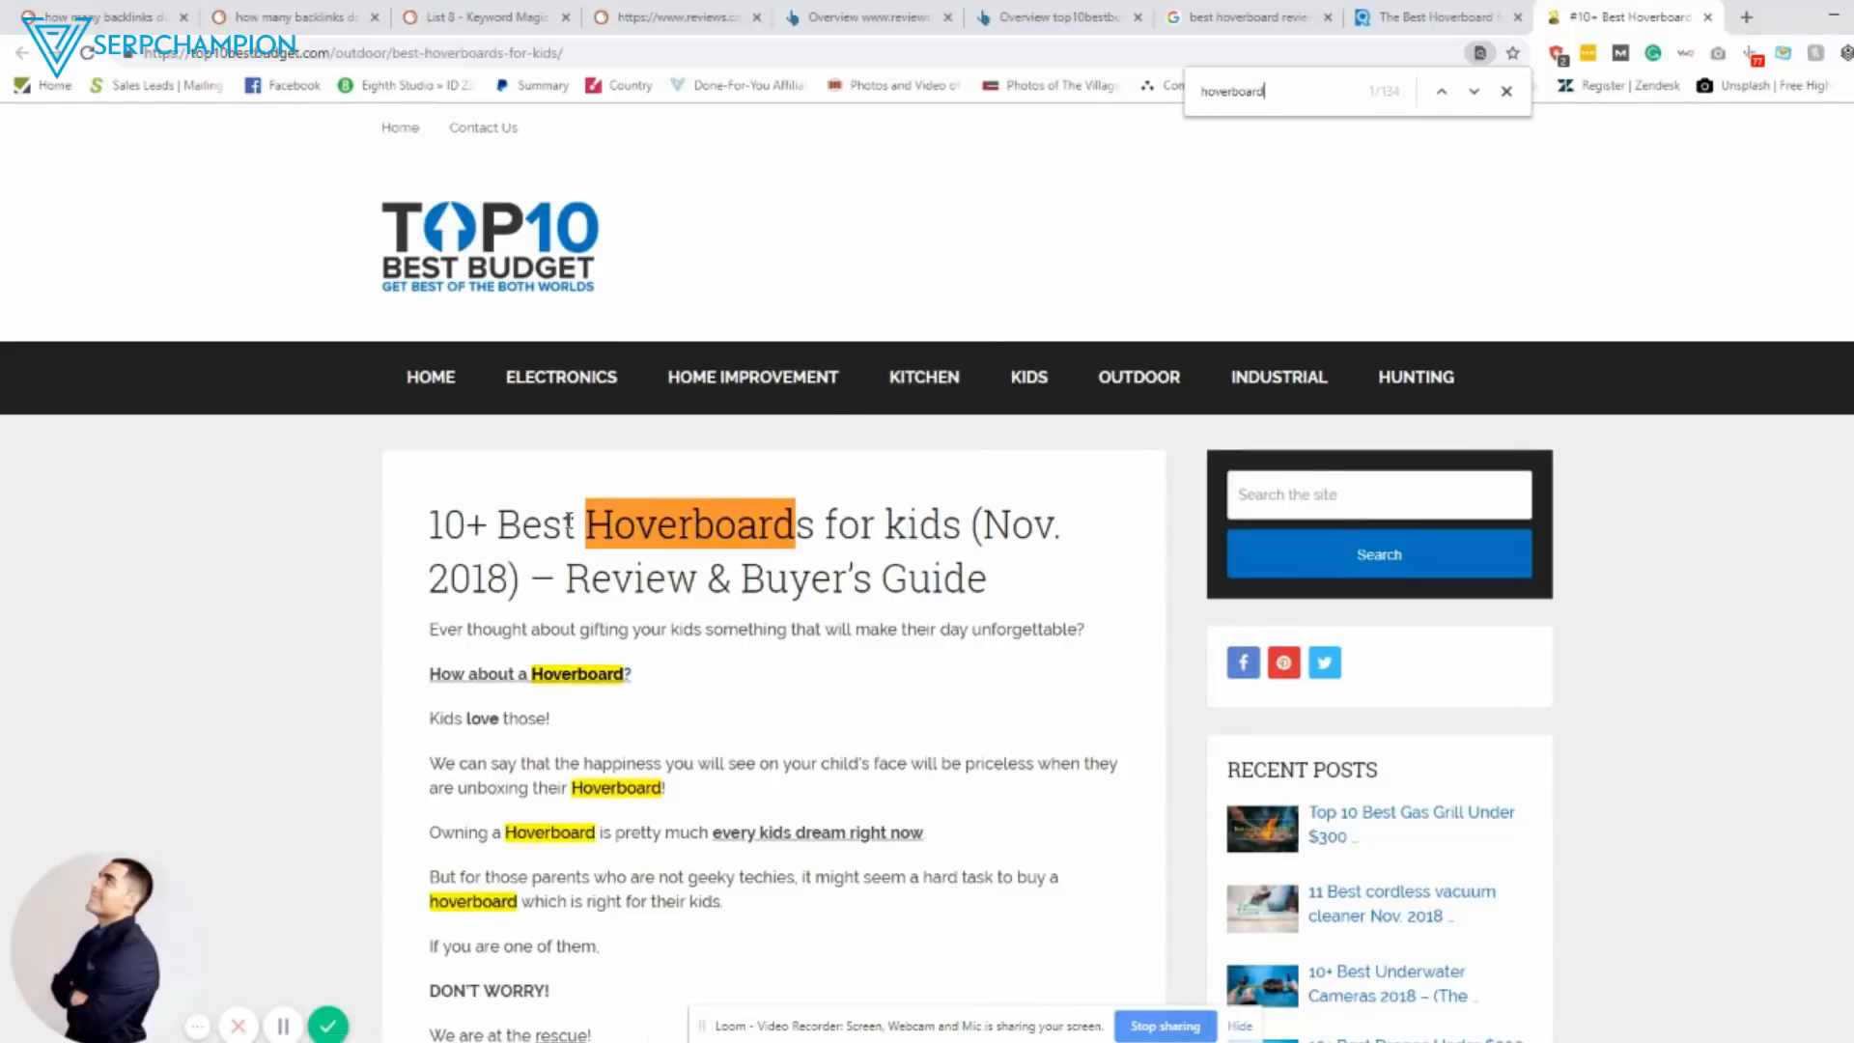
scroll(570, 520, "down", 10)
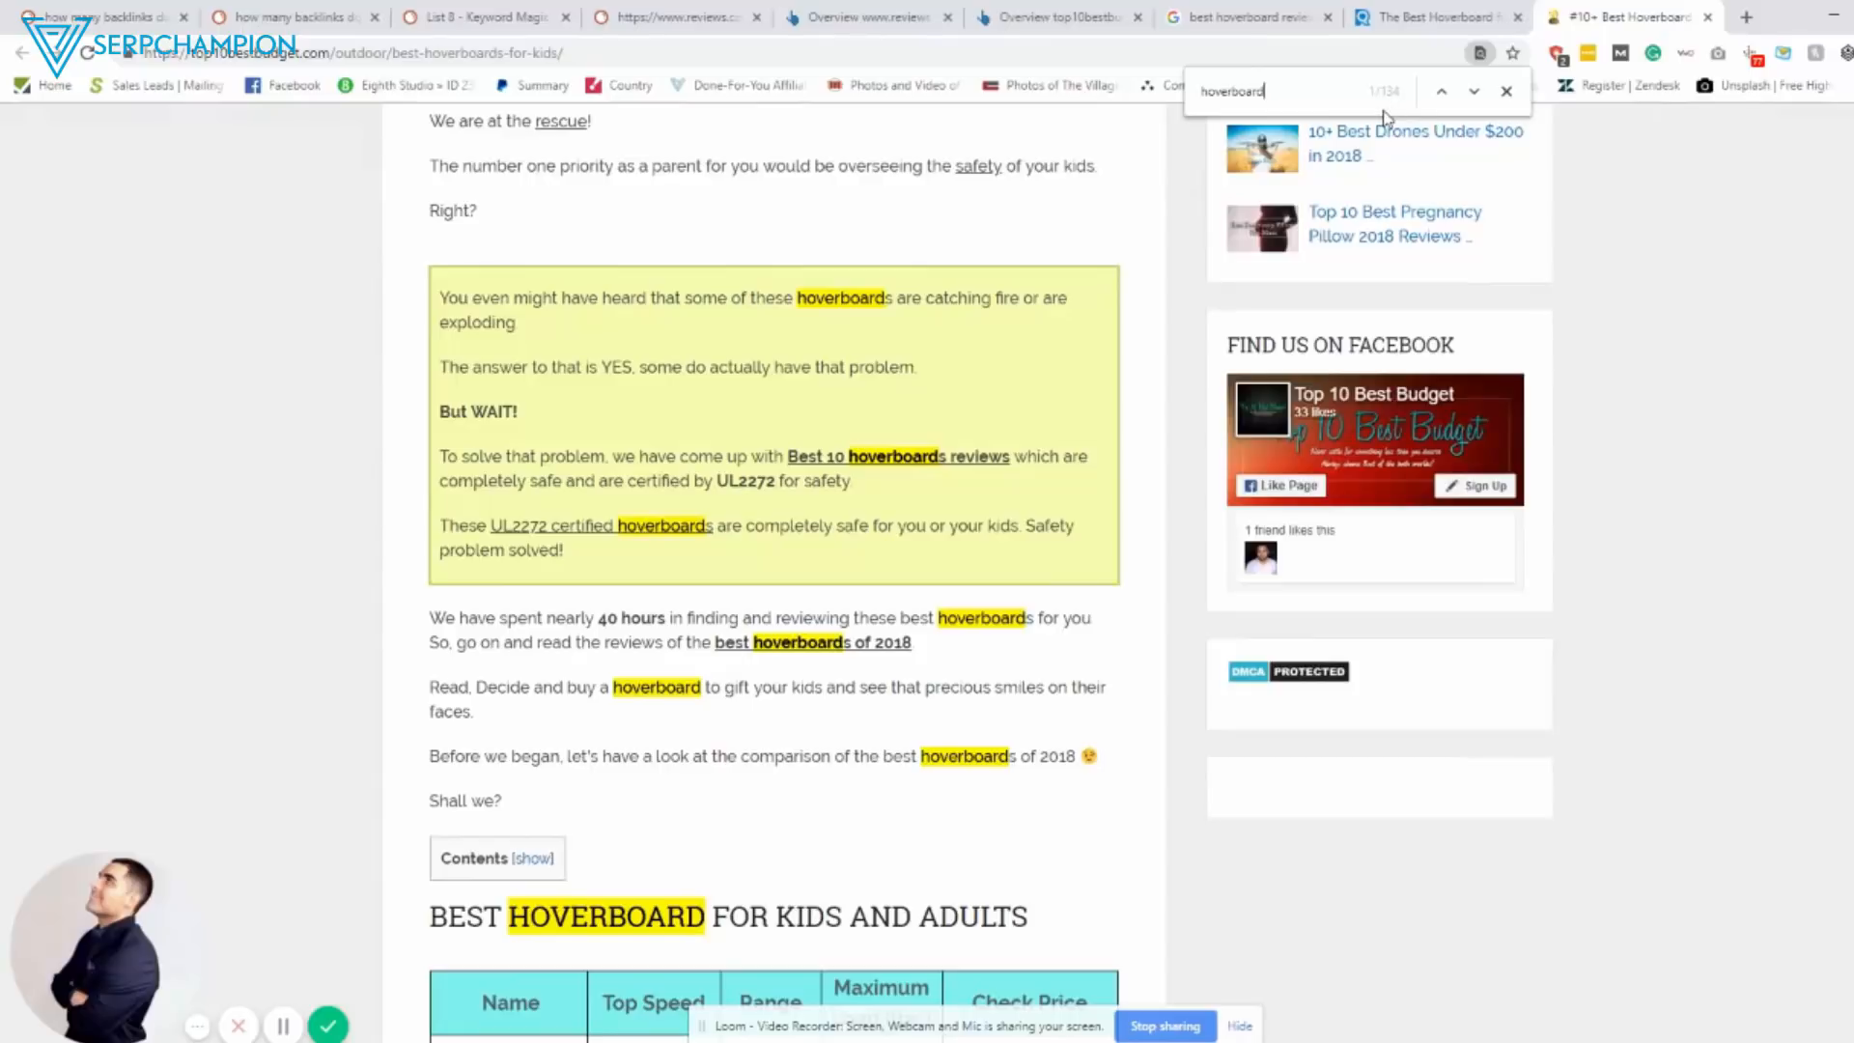
scroll(1243, 148, "down", 6)
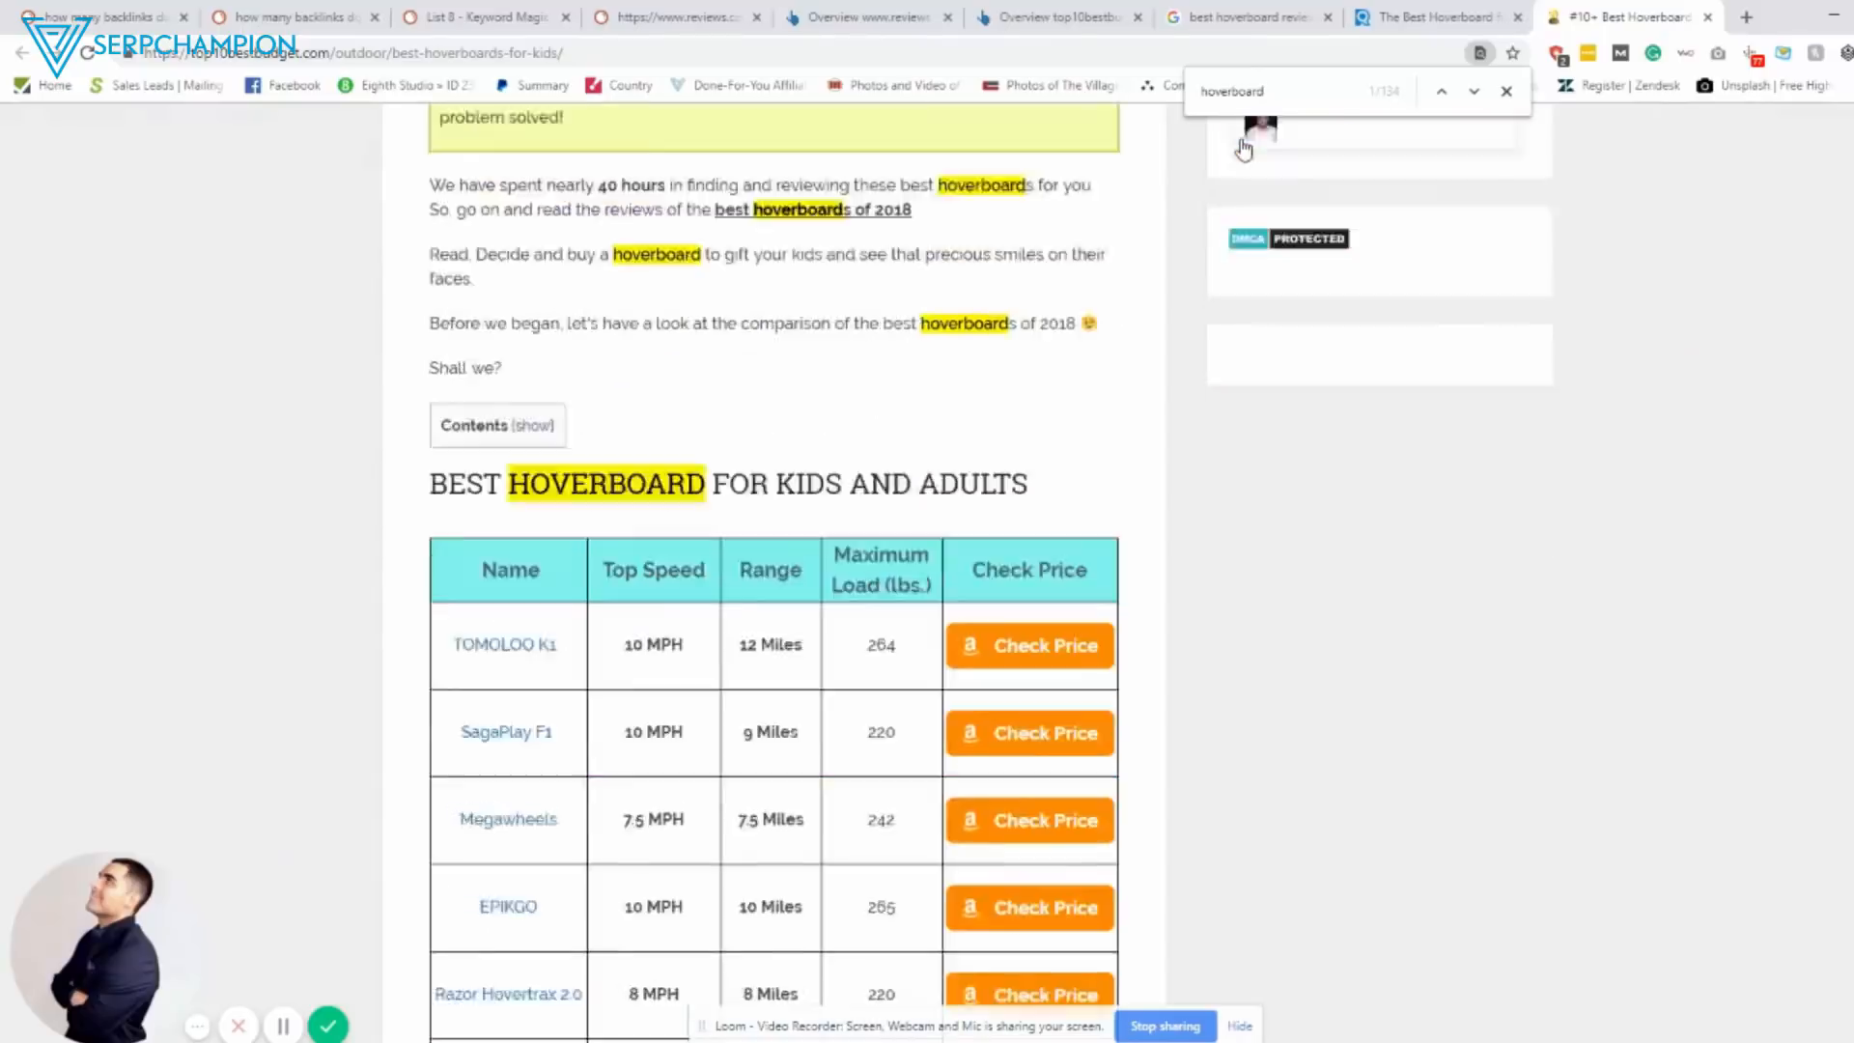
scroll(1243, 148, "down", 10)
scroll(1243, 148, "down", 4)
scroll(1243, 149, "down", 2)
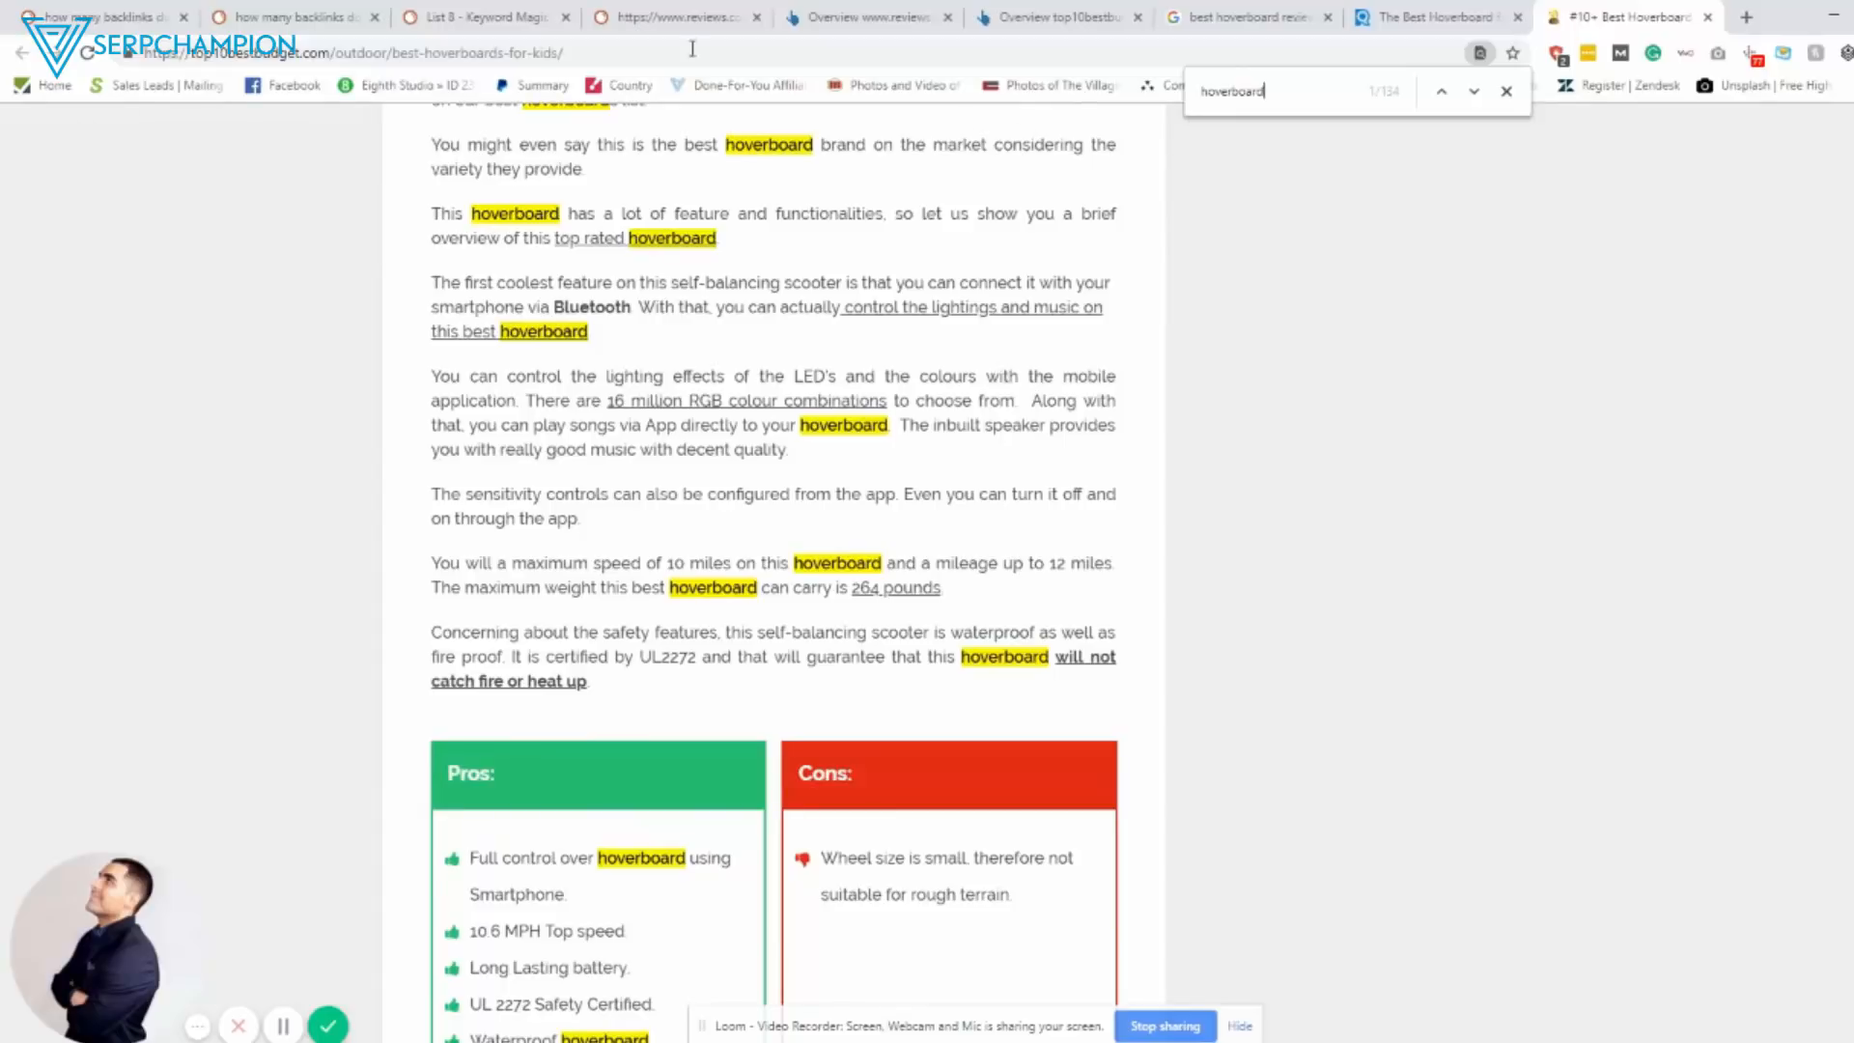
Compare both articles' keyword usage, ending on the Reviews.com best hoverboard review.
left_click(1428, 15)
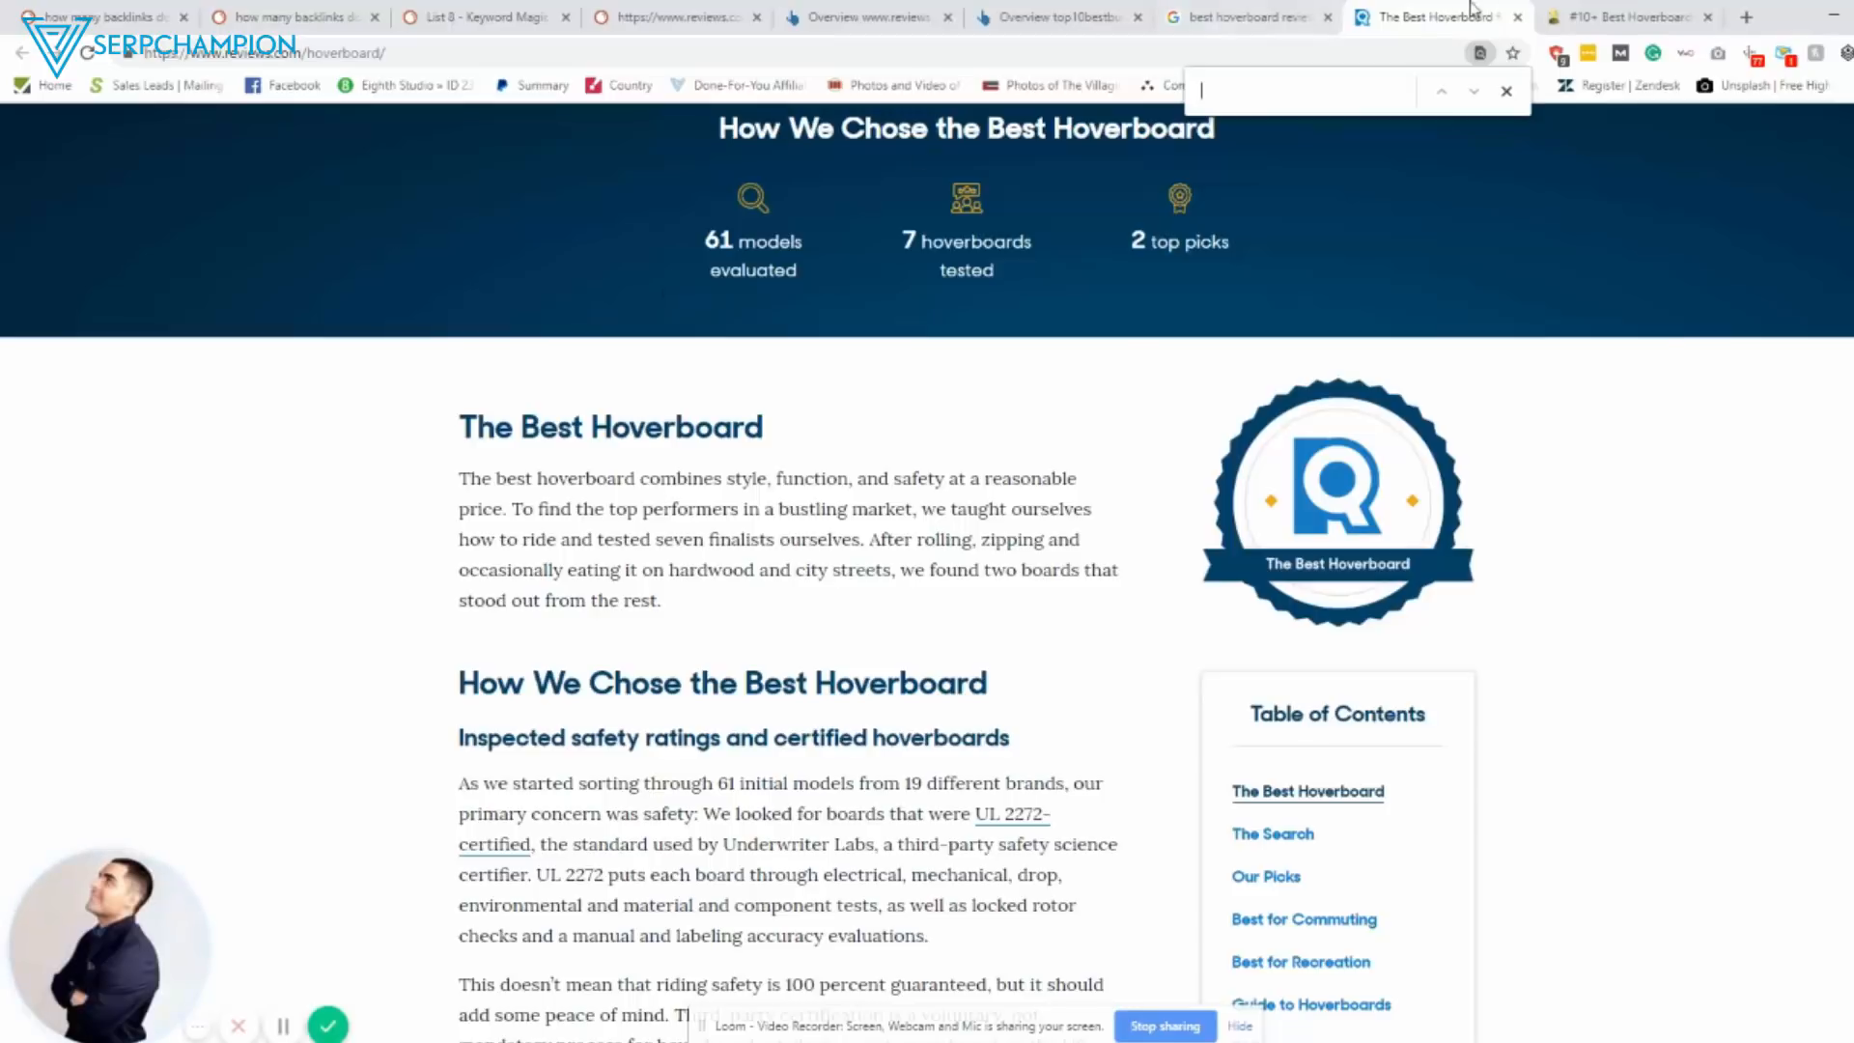
left_click(1628, 16)
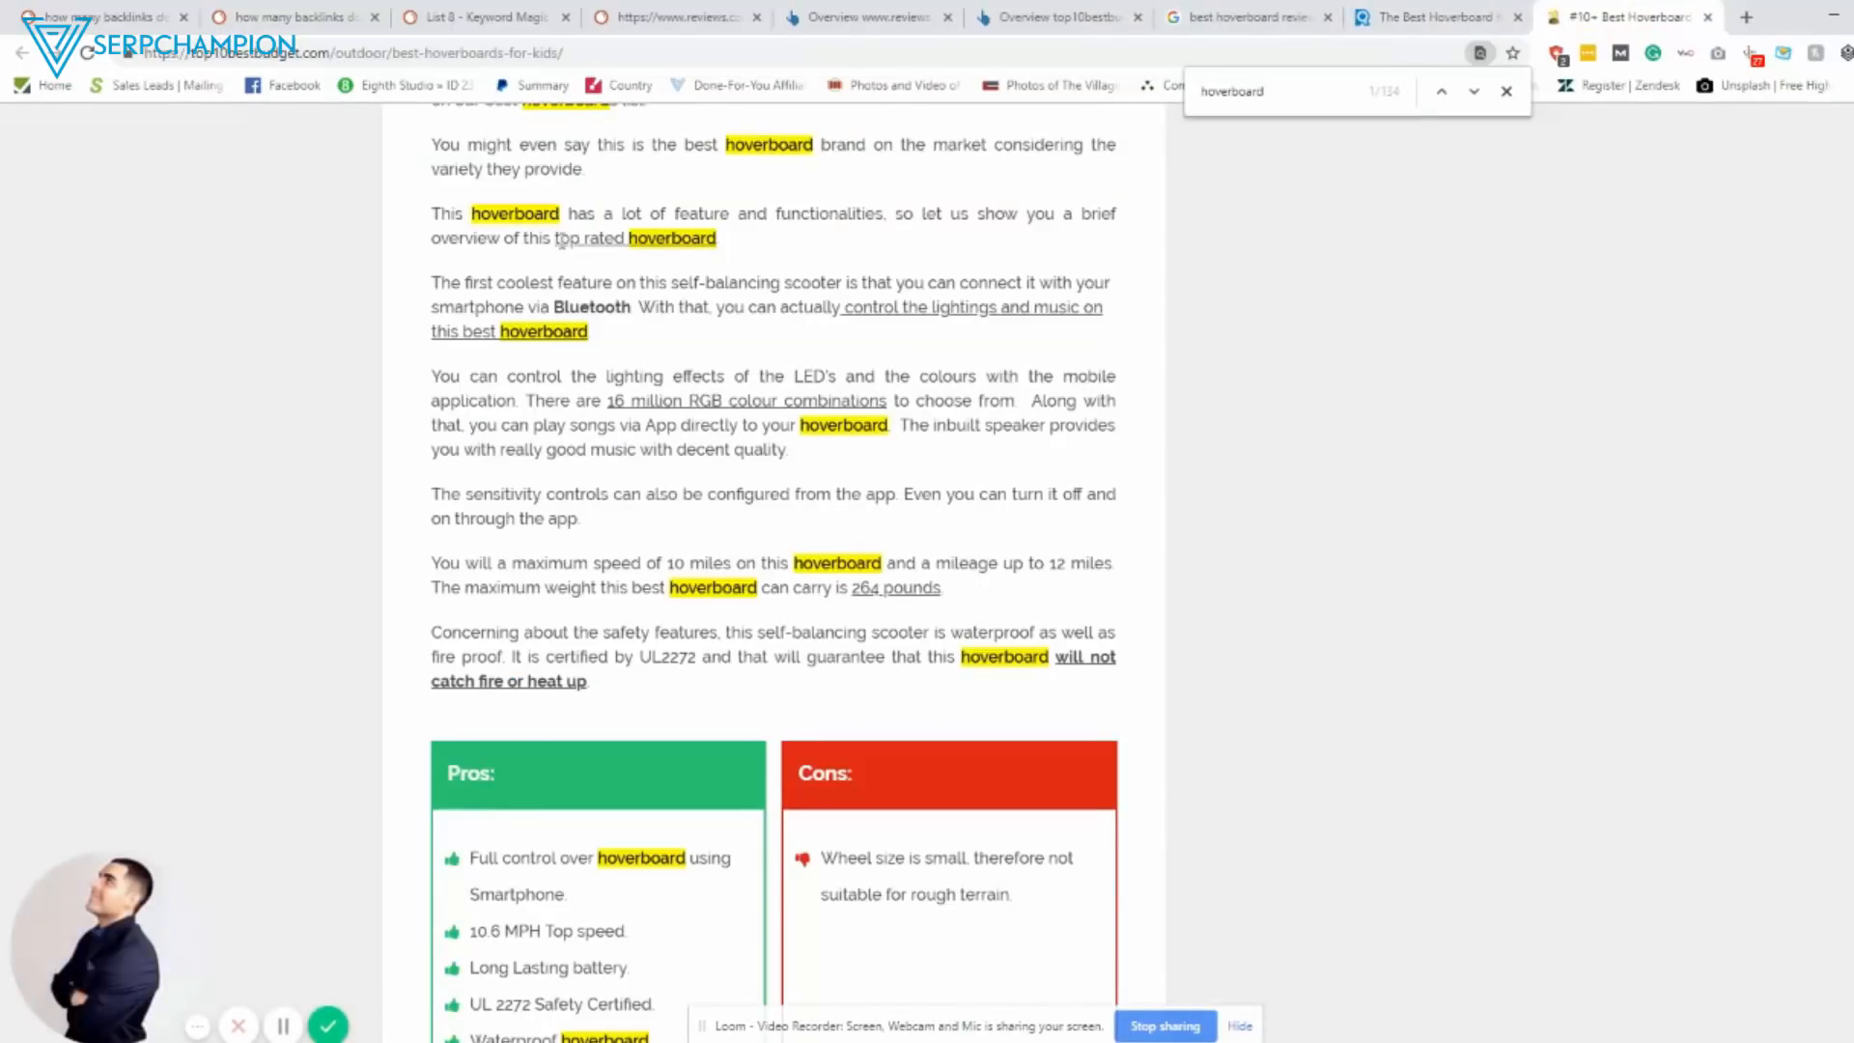
scroll(551, 235, "up", 8)
scroll(550, 234, "up", 8)
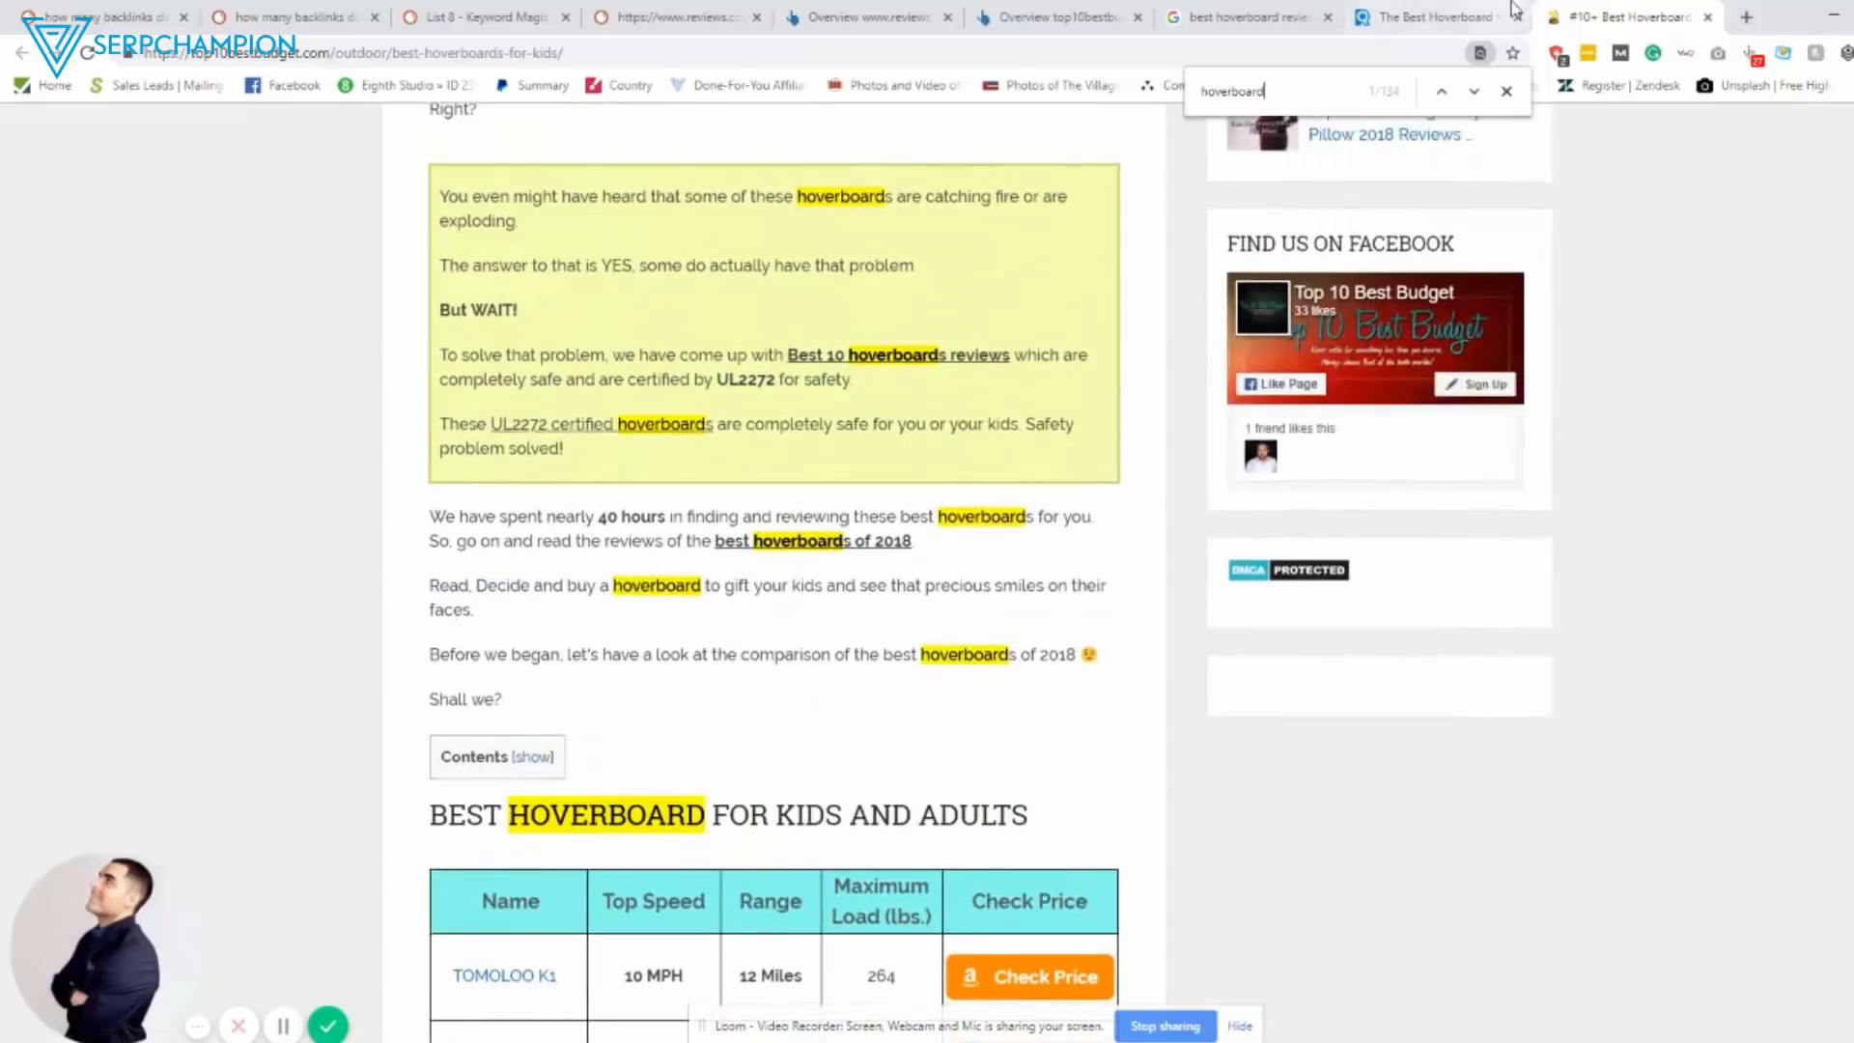
left_click(1427, 16)
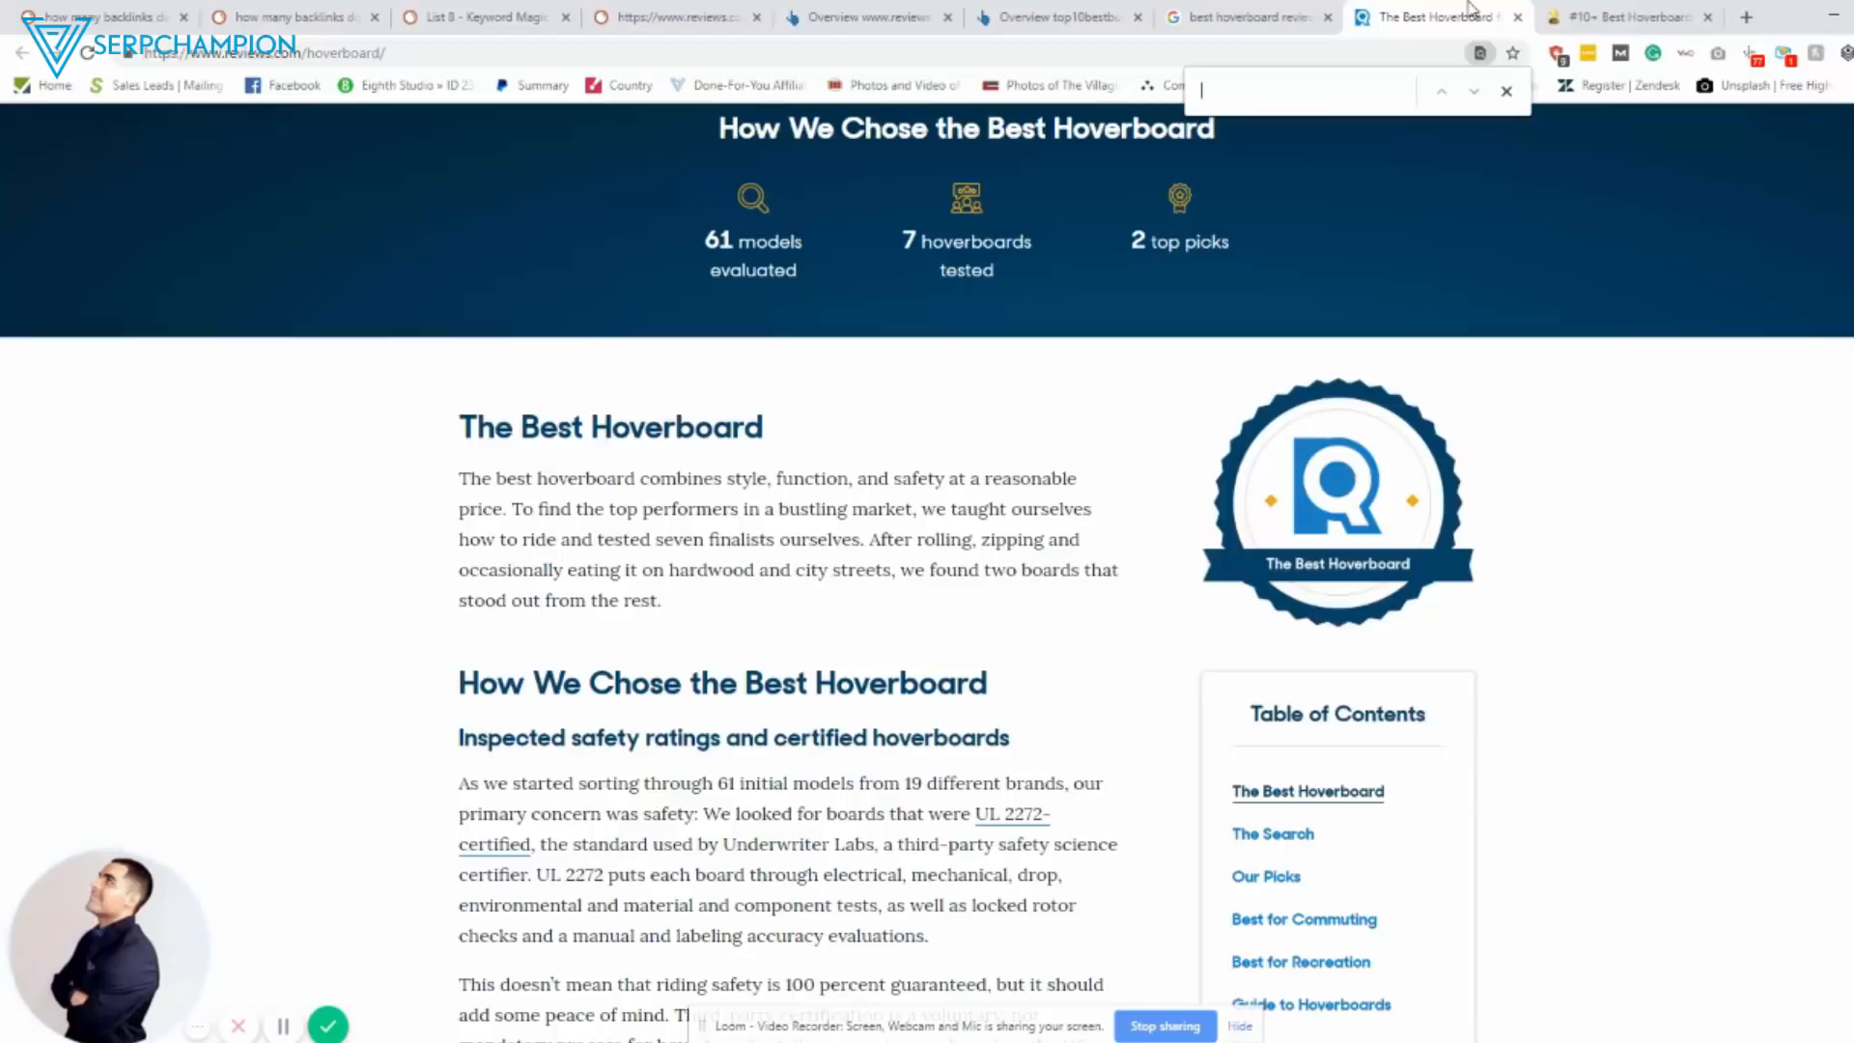
left_click(855, 15)
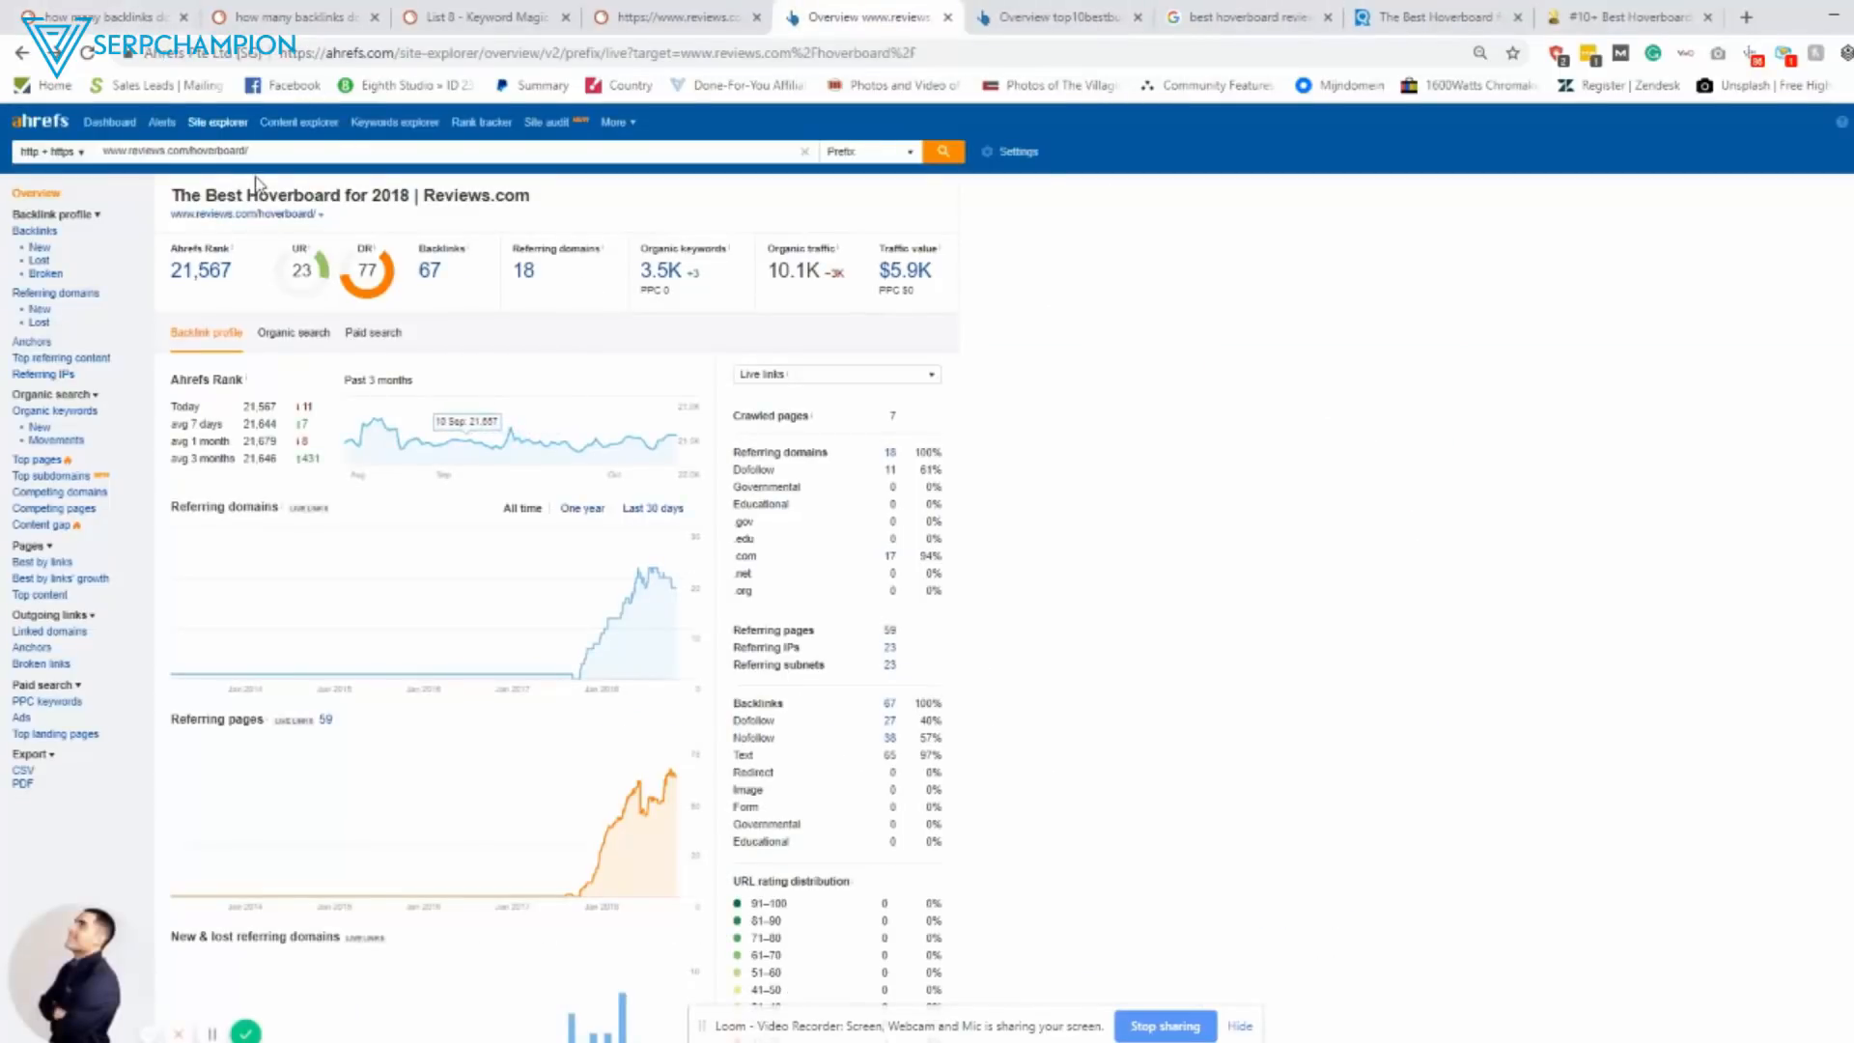
left_click(199, 151)
double_click(217, 152)
key("BackSpace")
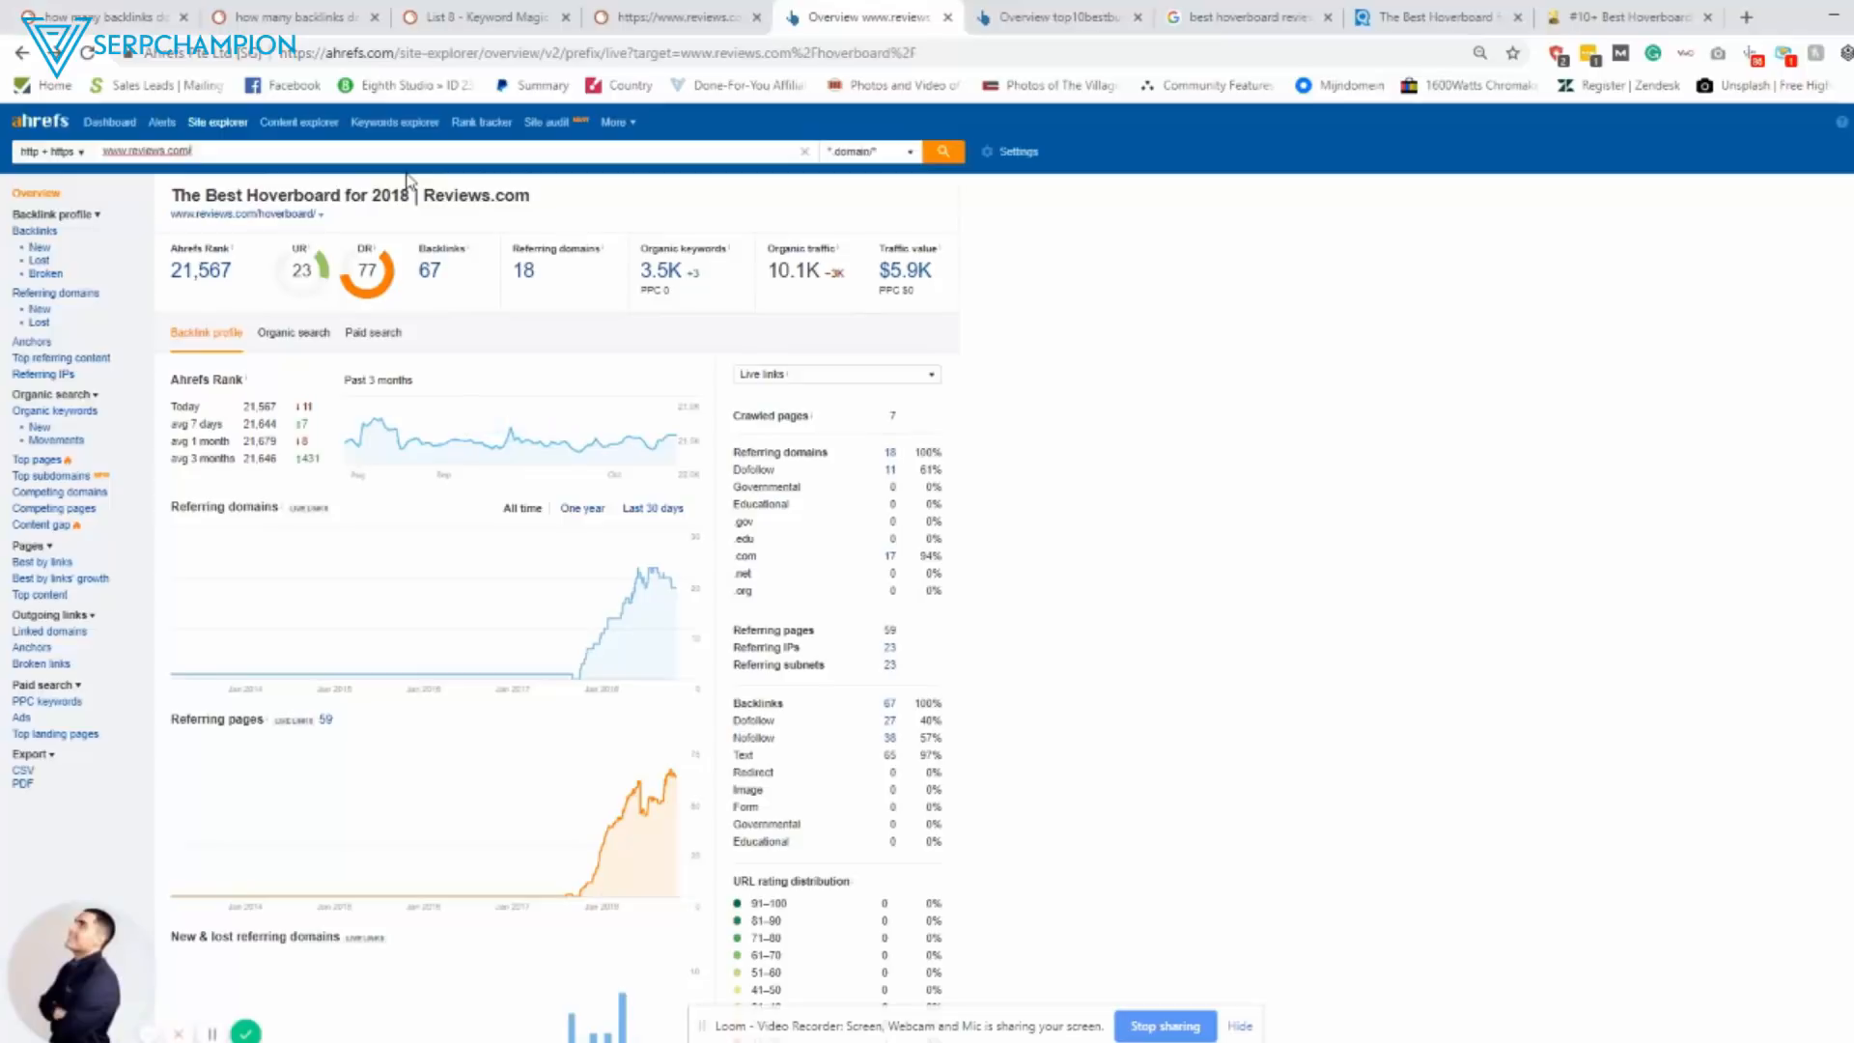
key("Return")
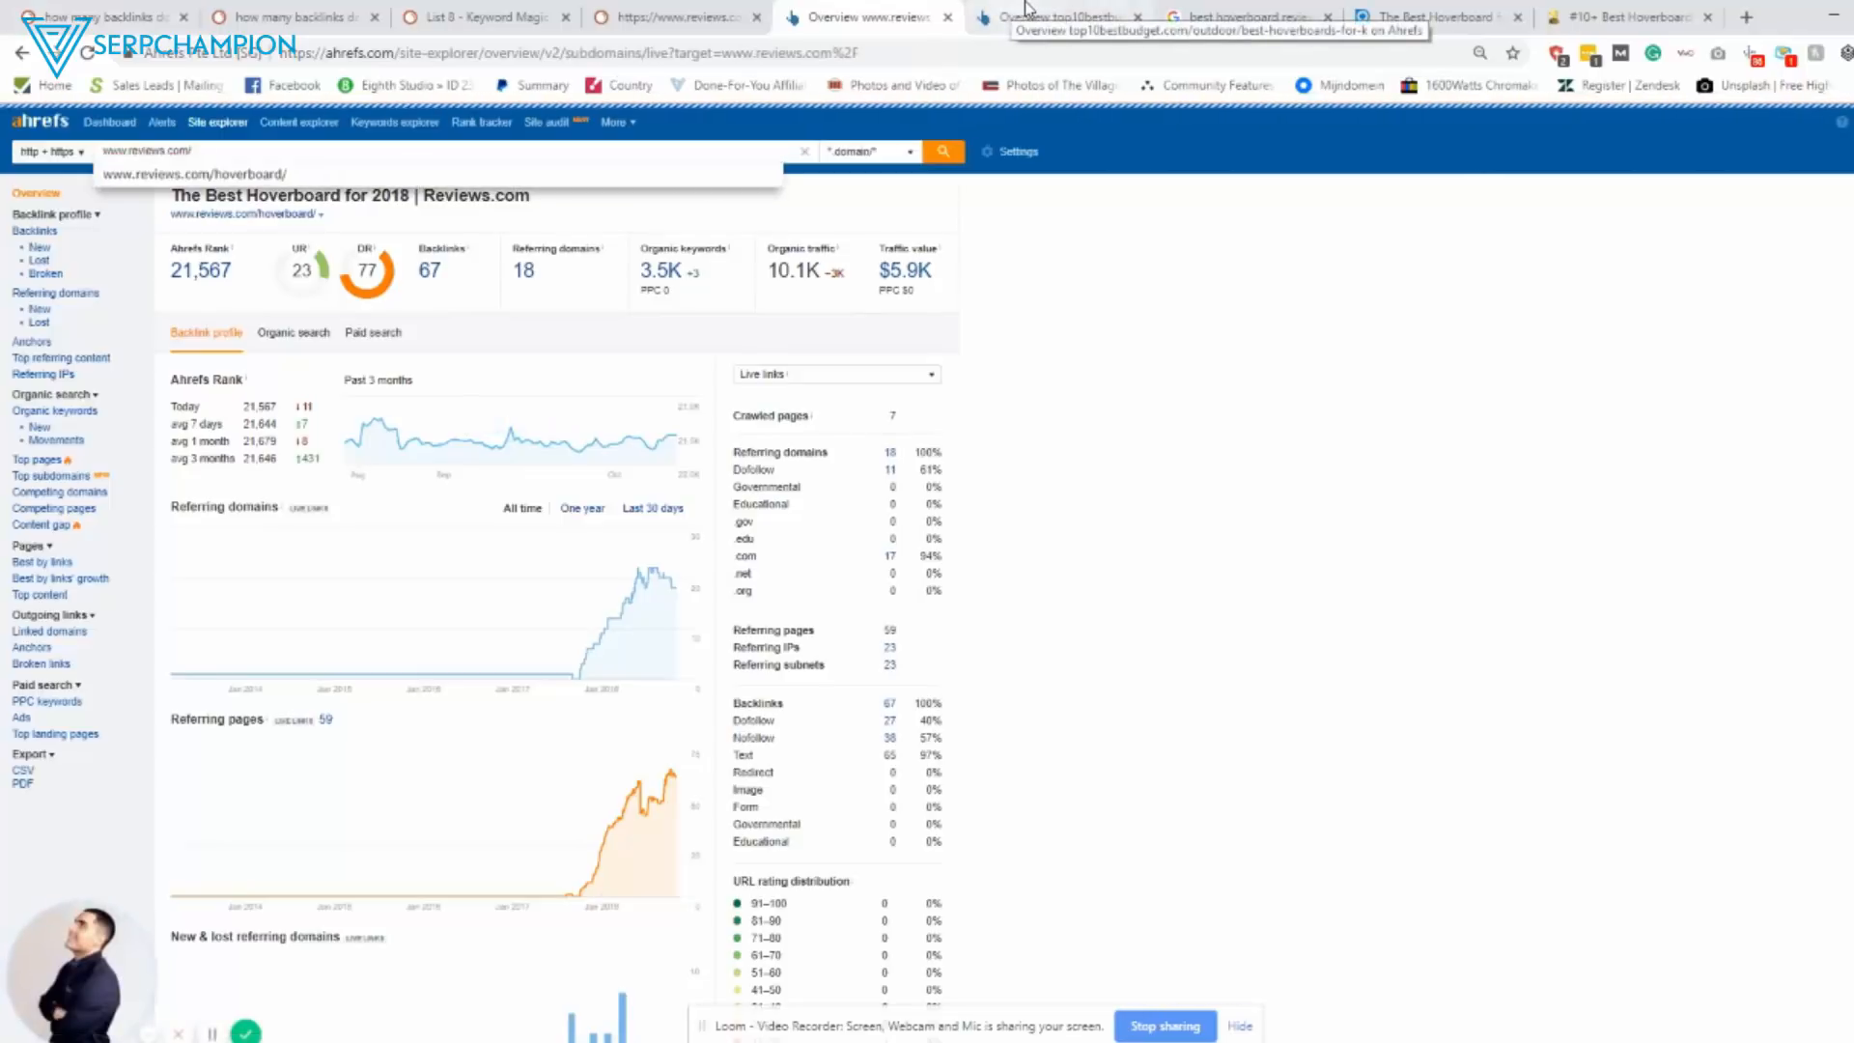
Analyse the whole top10bestbudget.com domain, then return to the Reviews.com domain overview.
left_click(1018, 11)
scroll(579, 435, "up", 5)
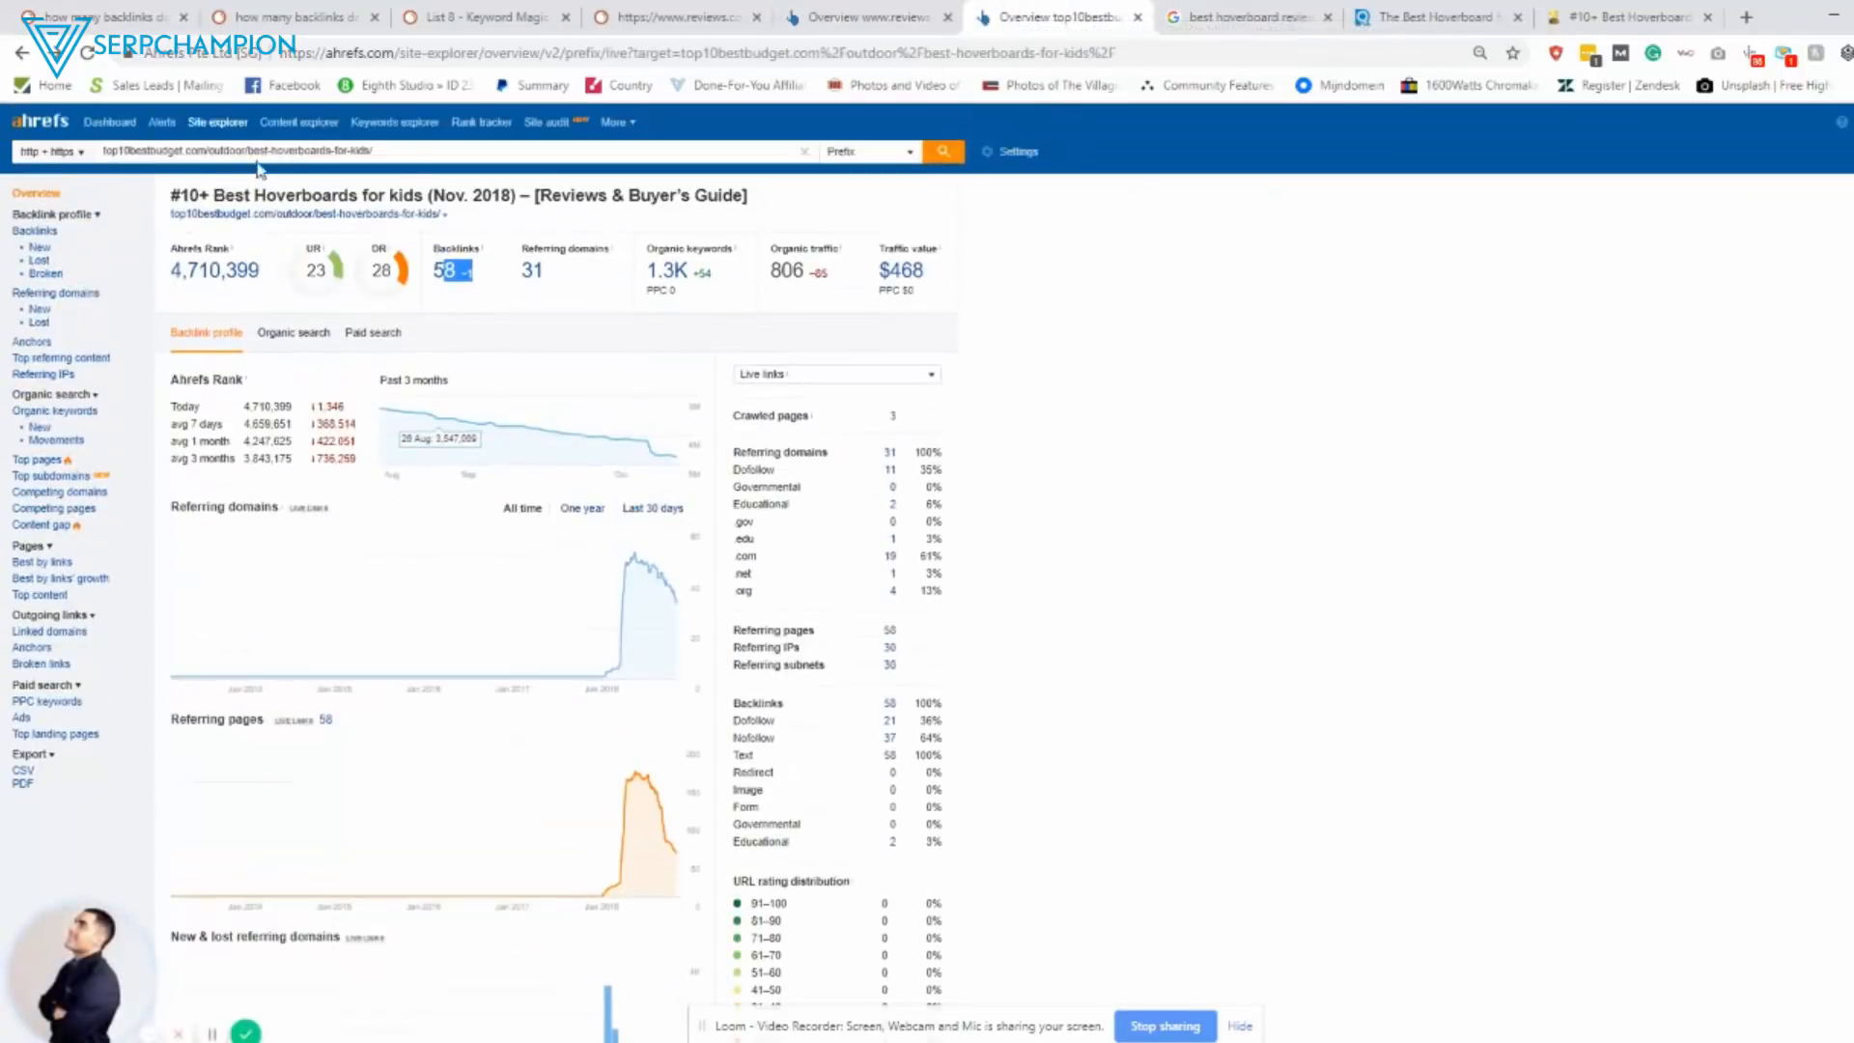
left_click_drag(206, 150, 373, 151)
key("BackSpace")
key("Return")
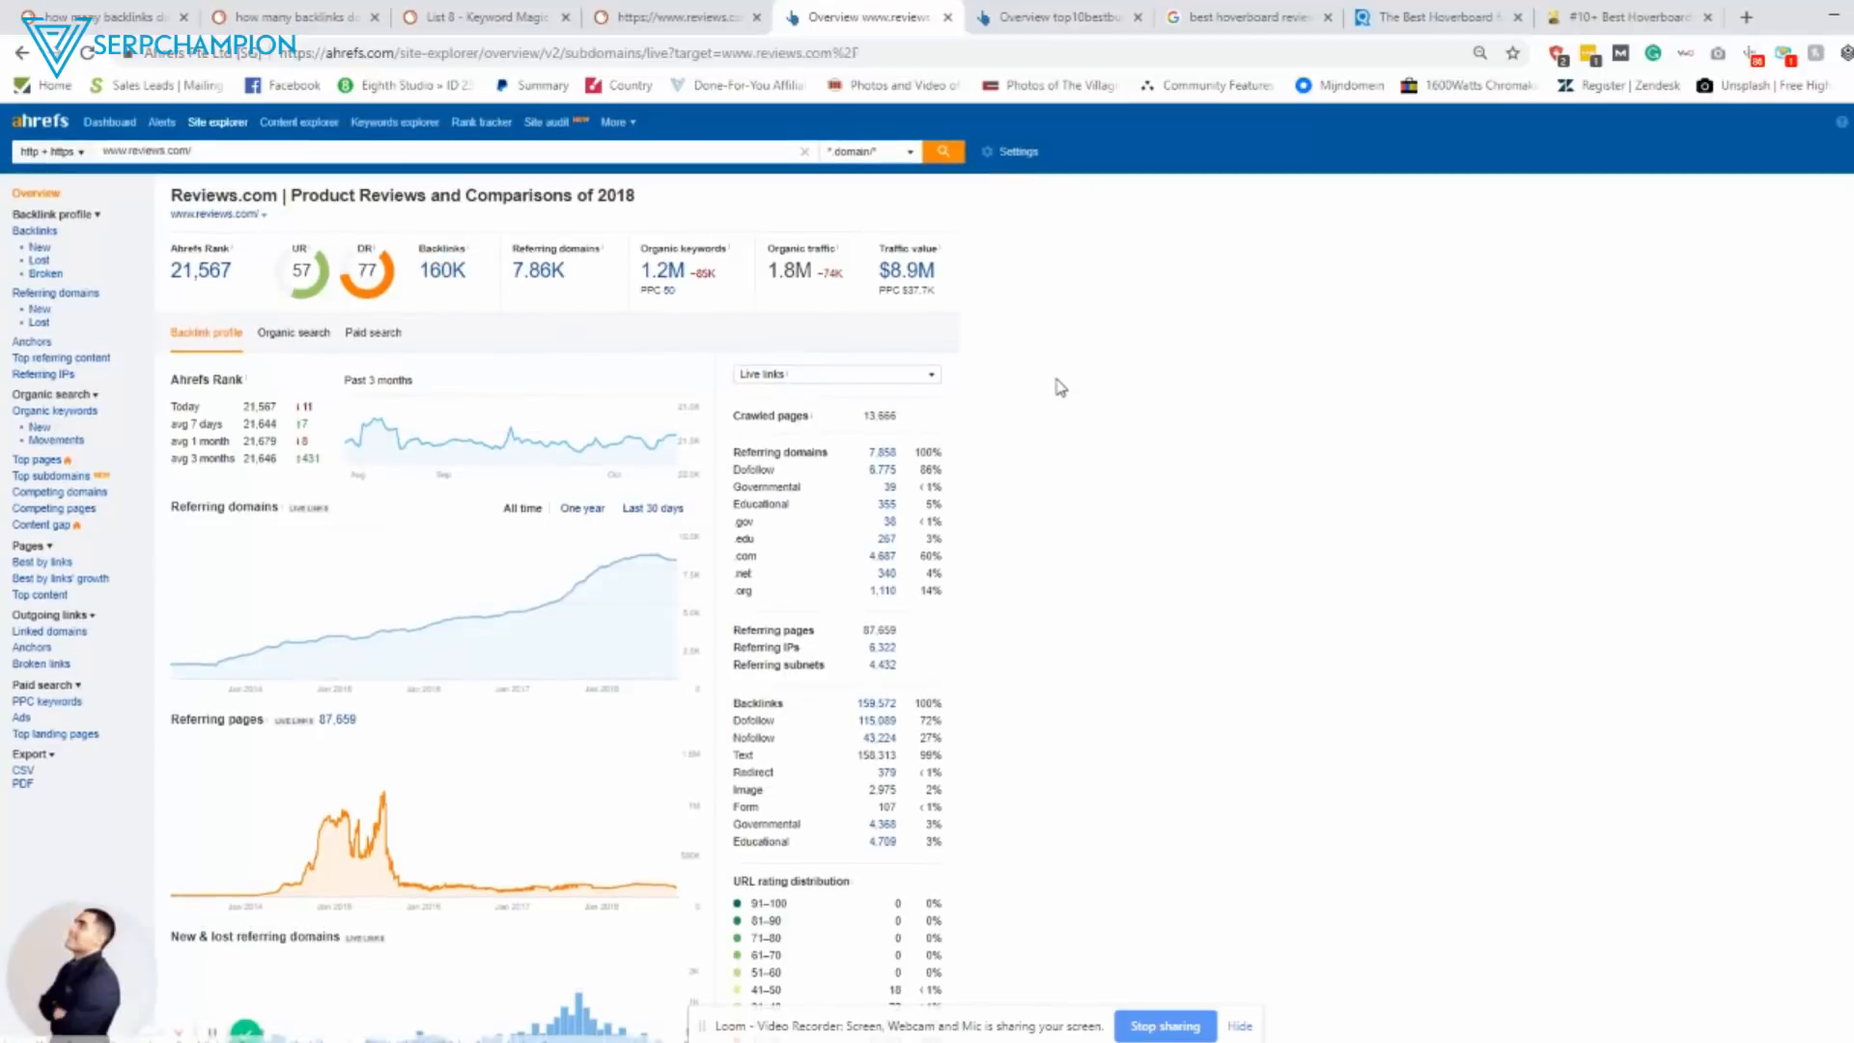
left_click(1054, 16)
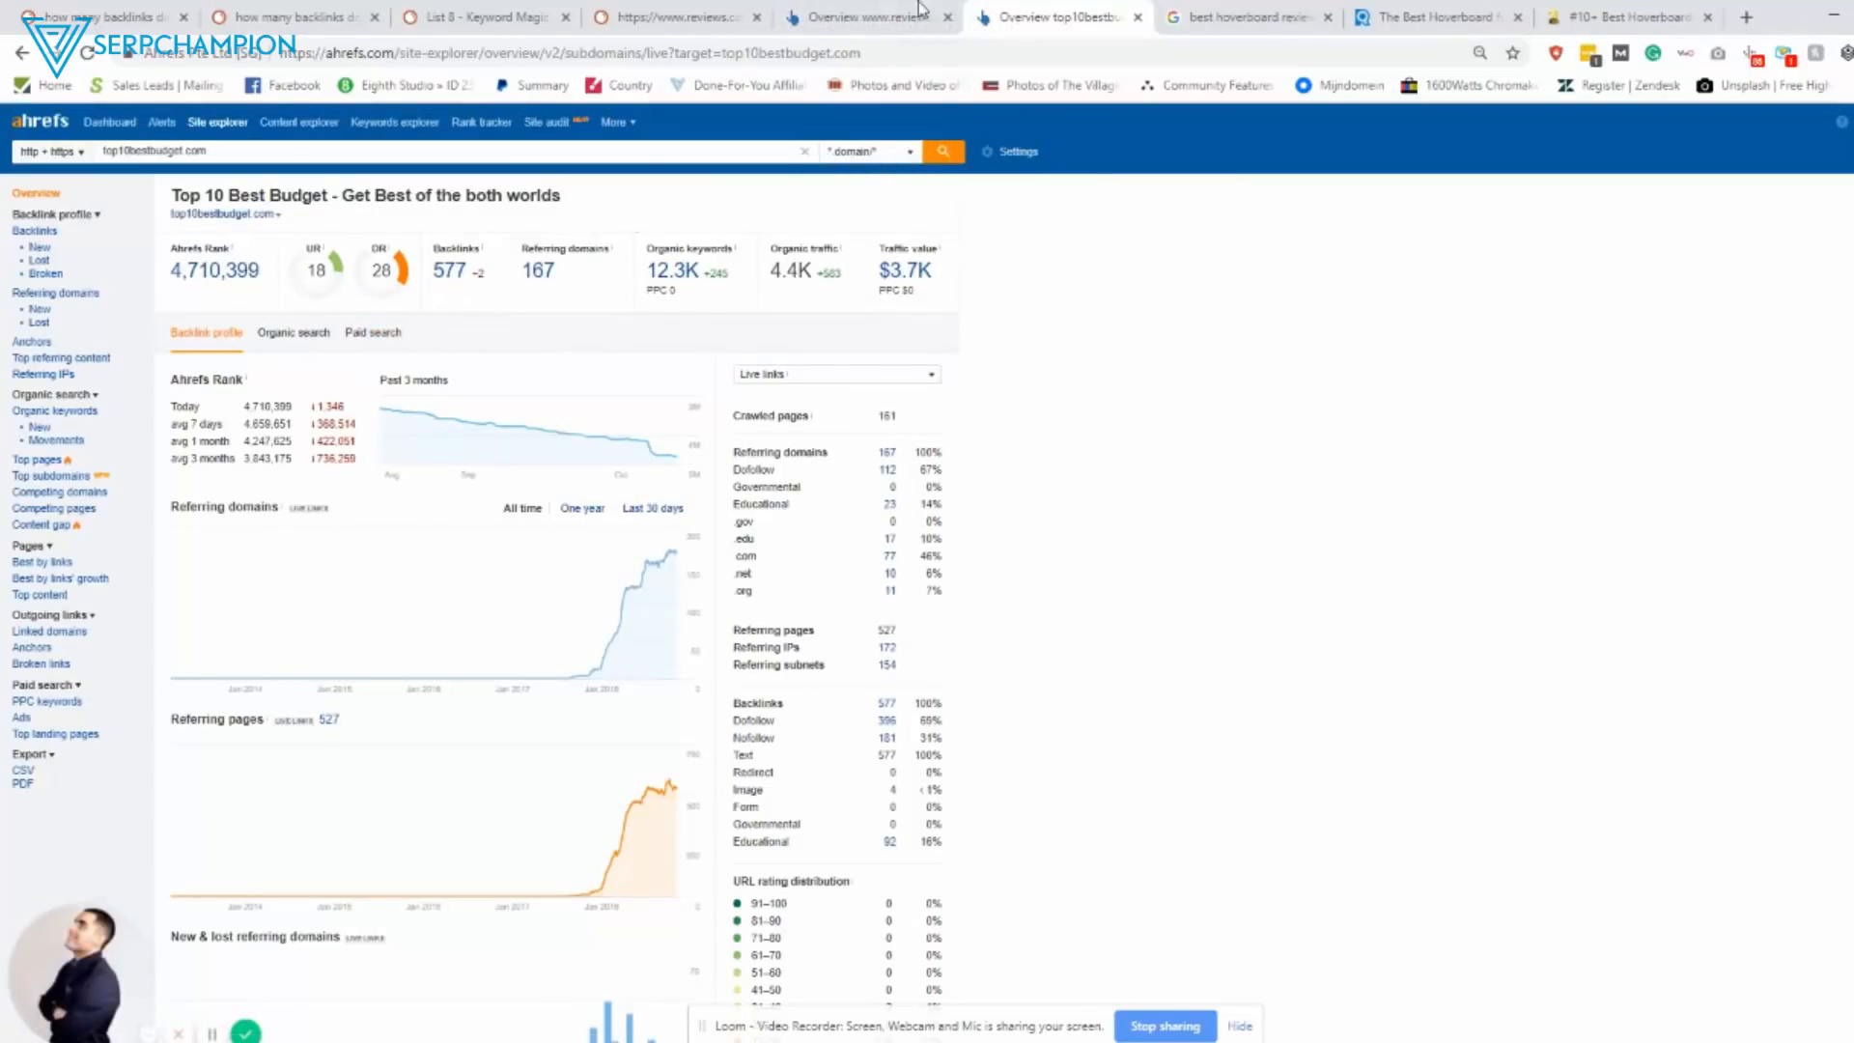
left_click(869, 17)
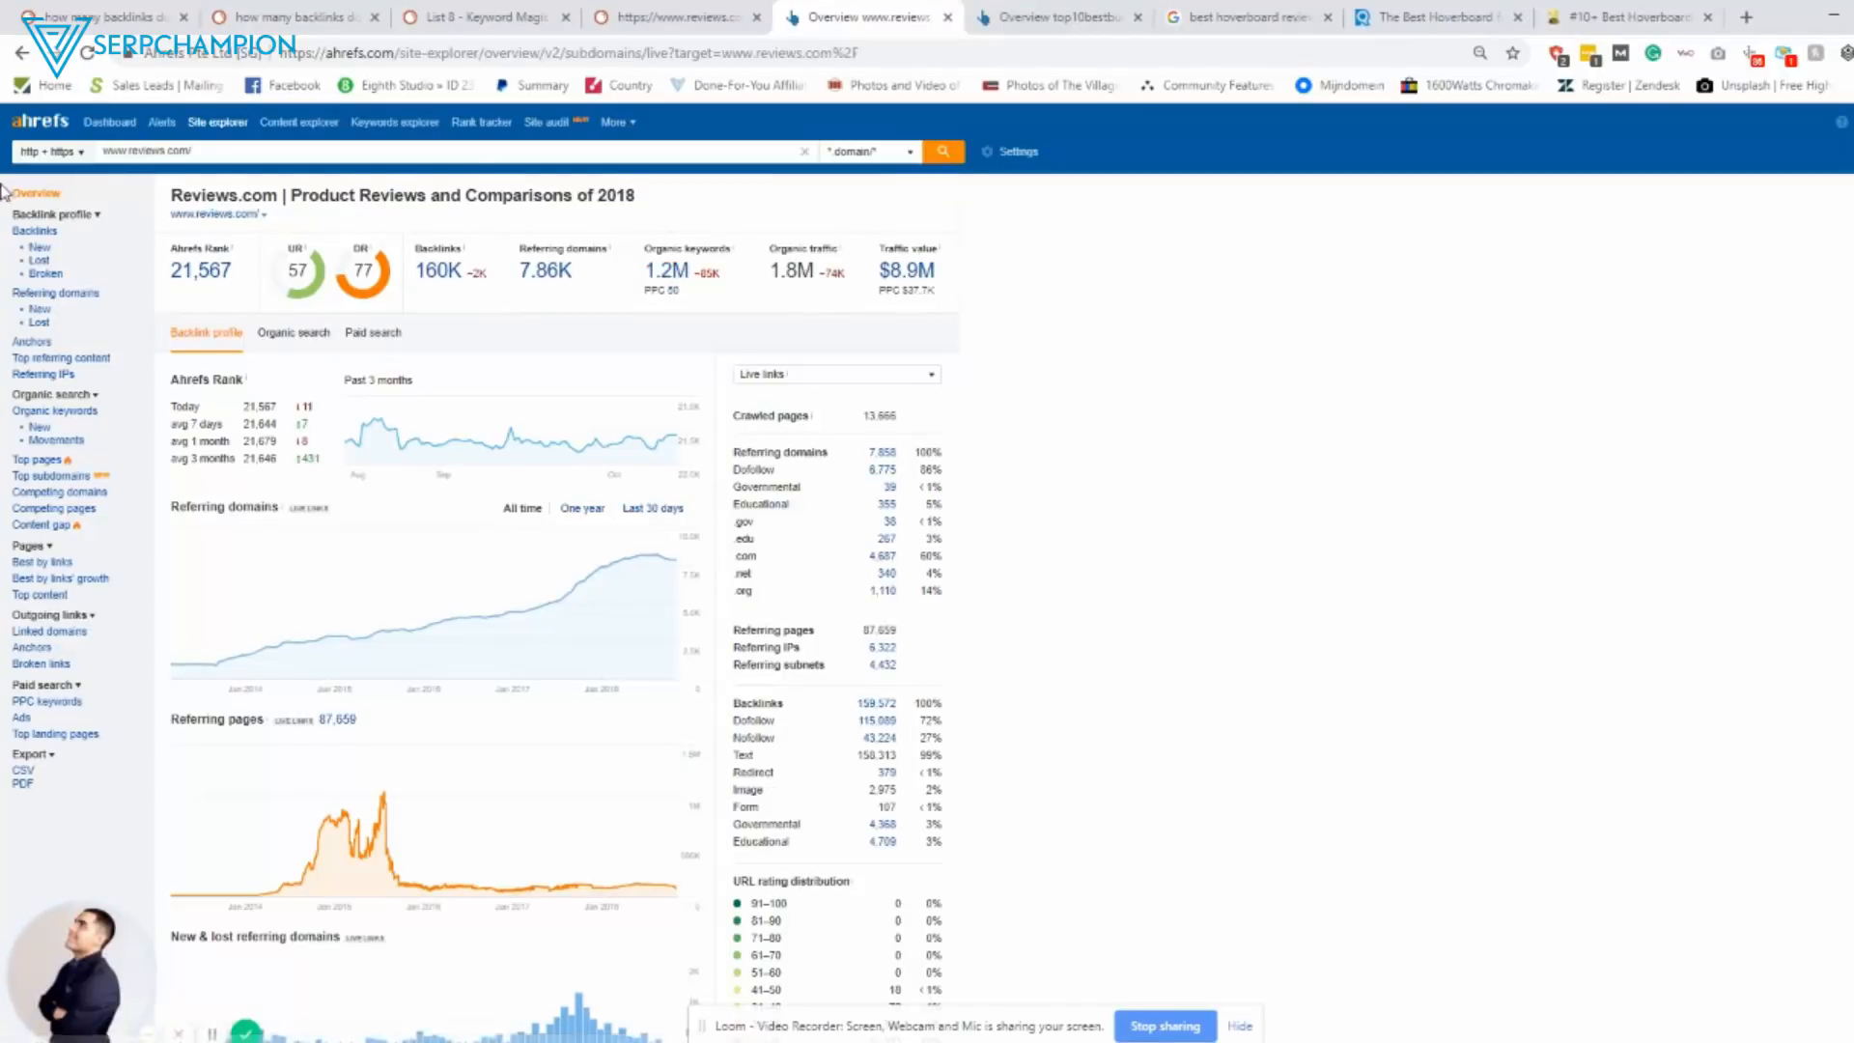
List the backlinks to Reviews.com and mark the DR and external links columns.
left_click(34, 232)
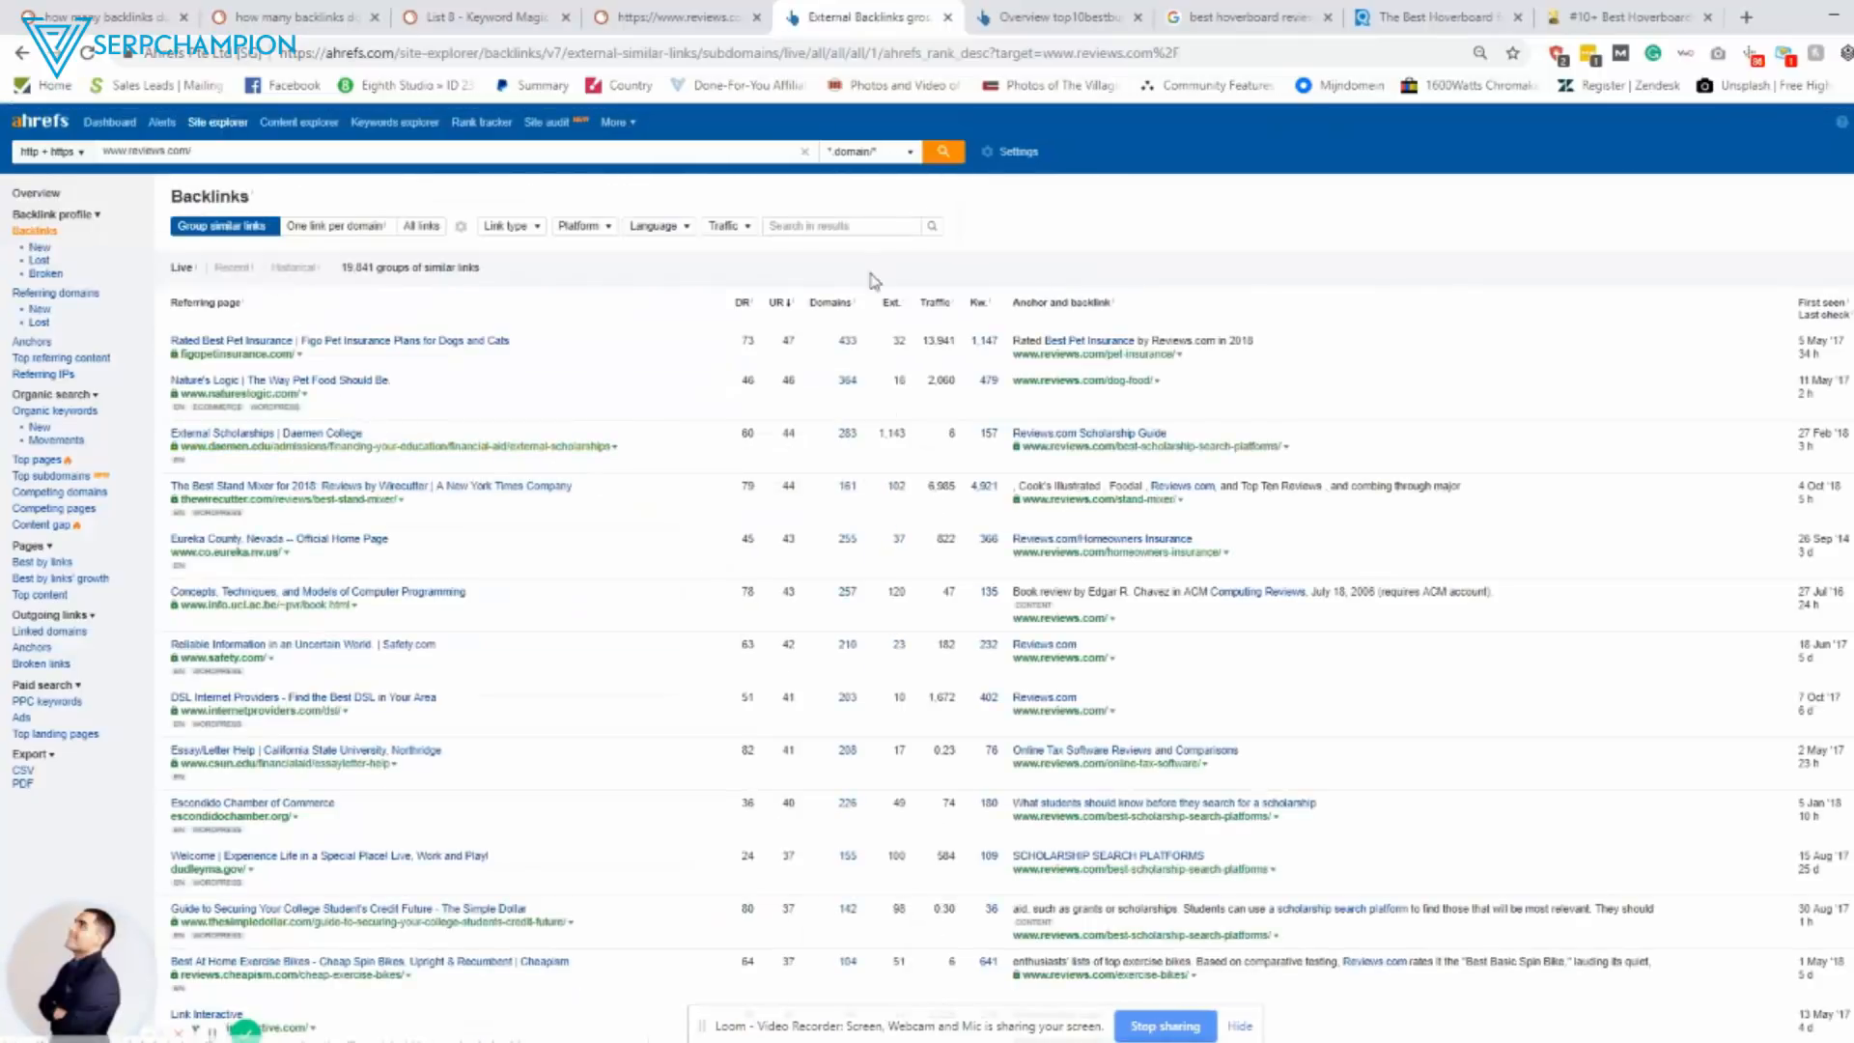
left_click_drag(742, 303, 747, 537)
scroll(782, 312, "down", 5)
scroll(783, 244, "down", 8)
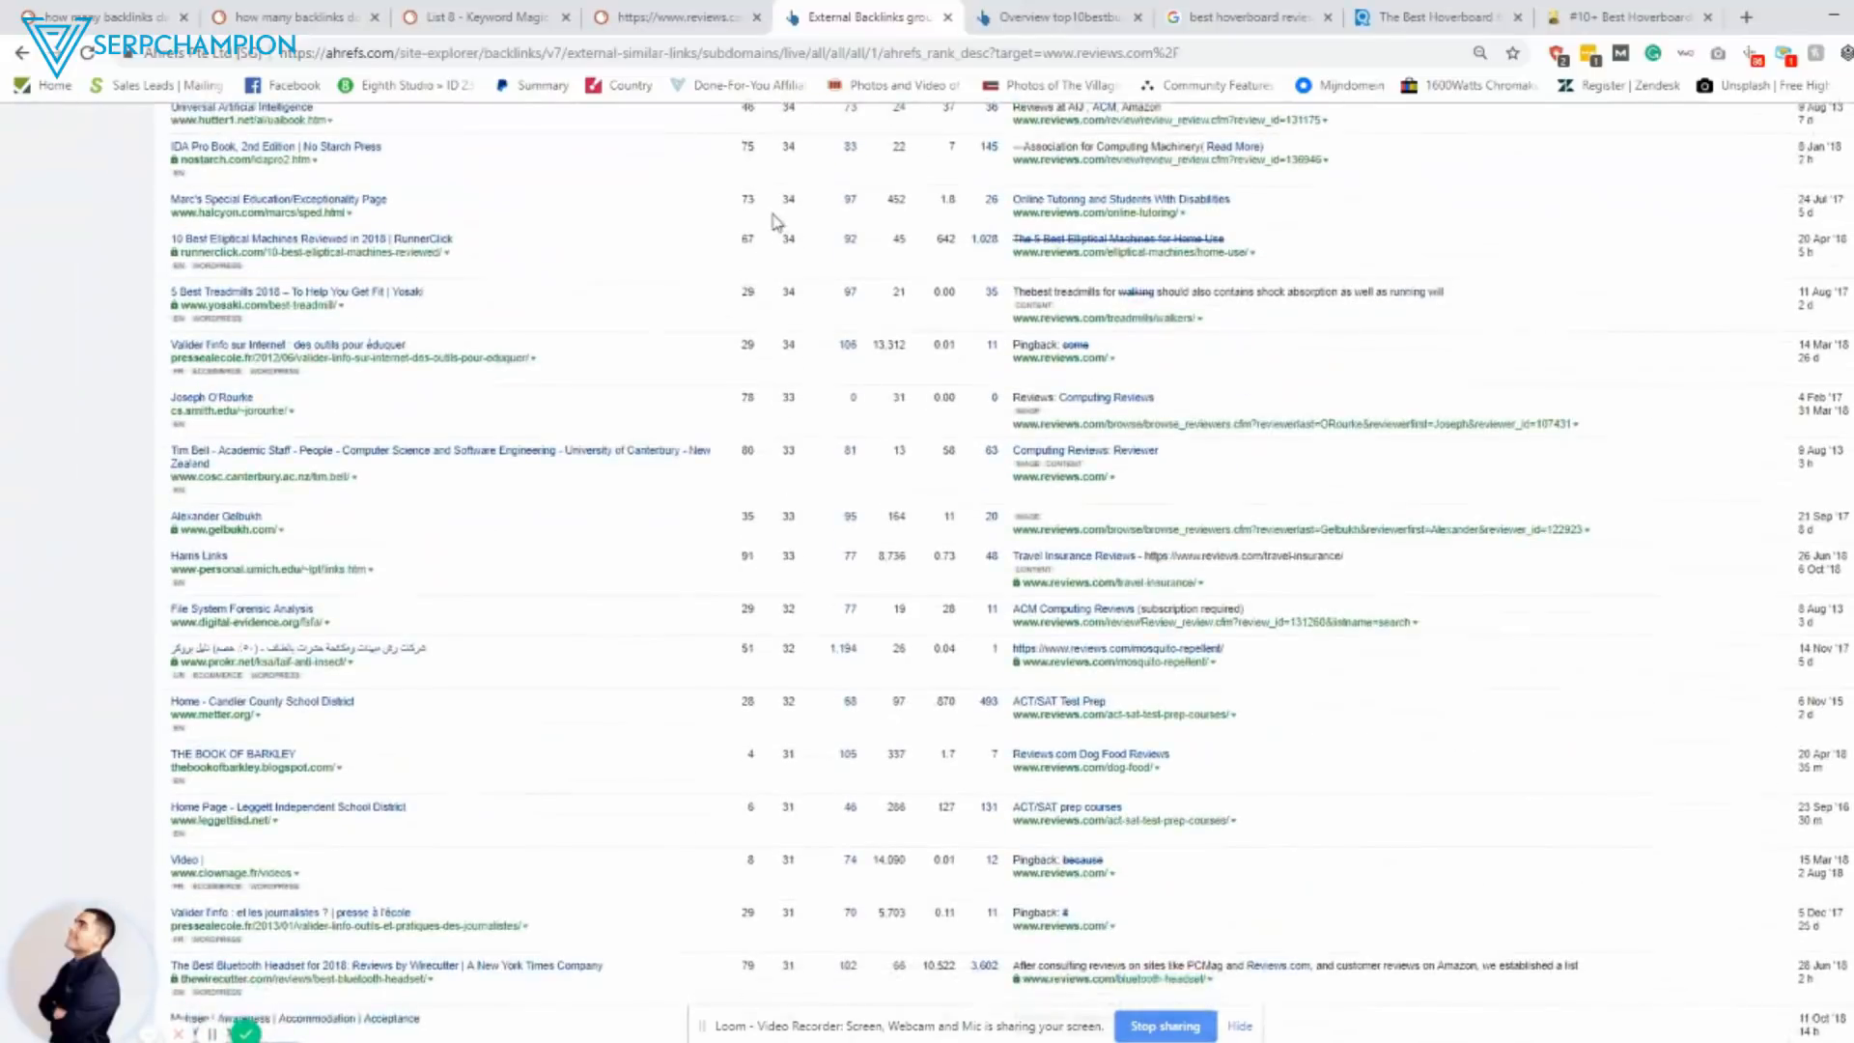
scroll(788, 463, "down", 3)
scroll(797, 424, "up", 15)
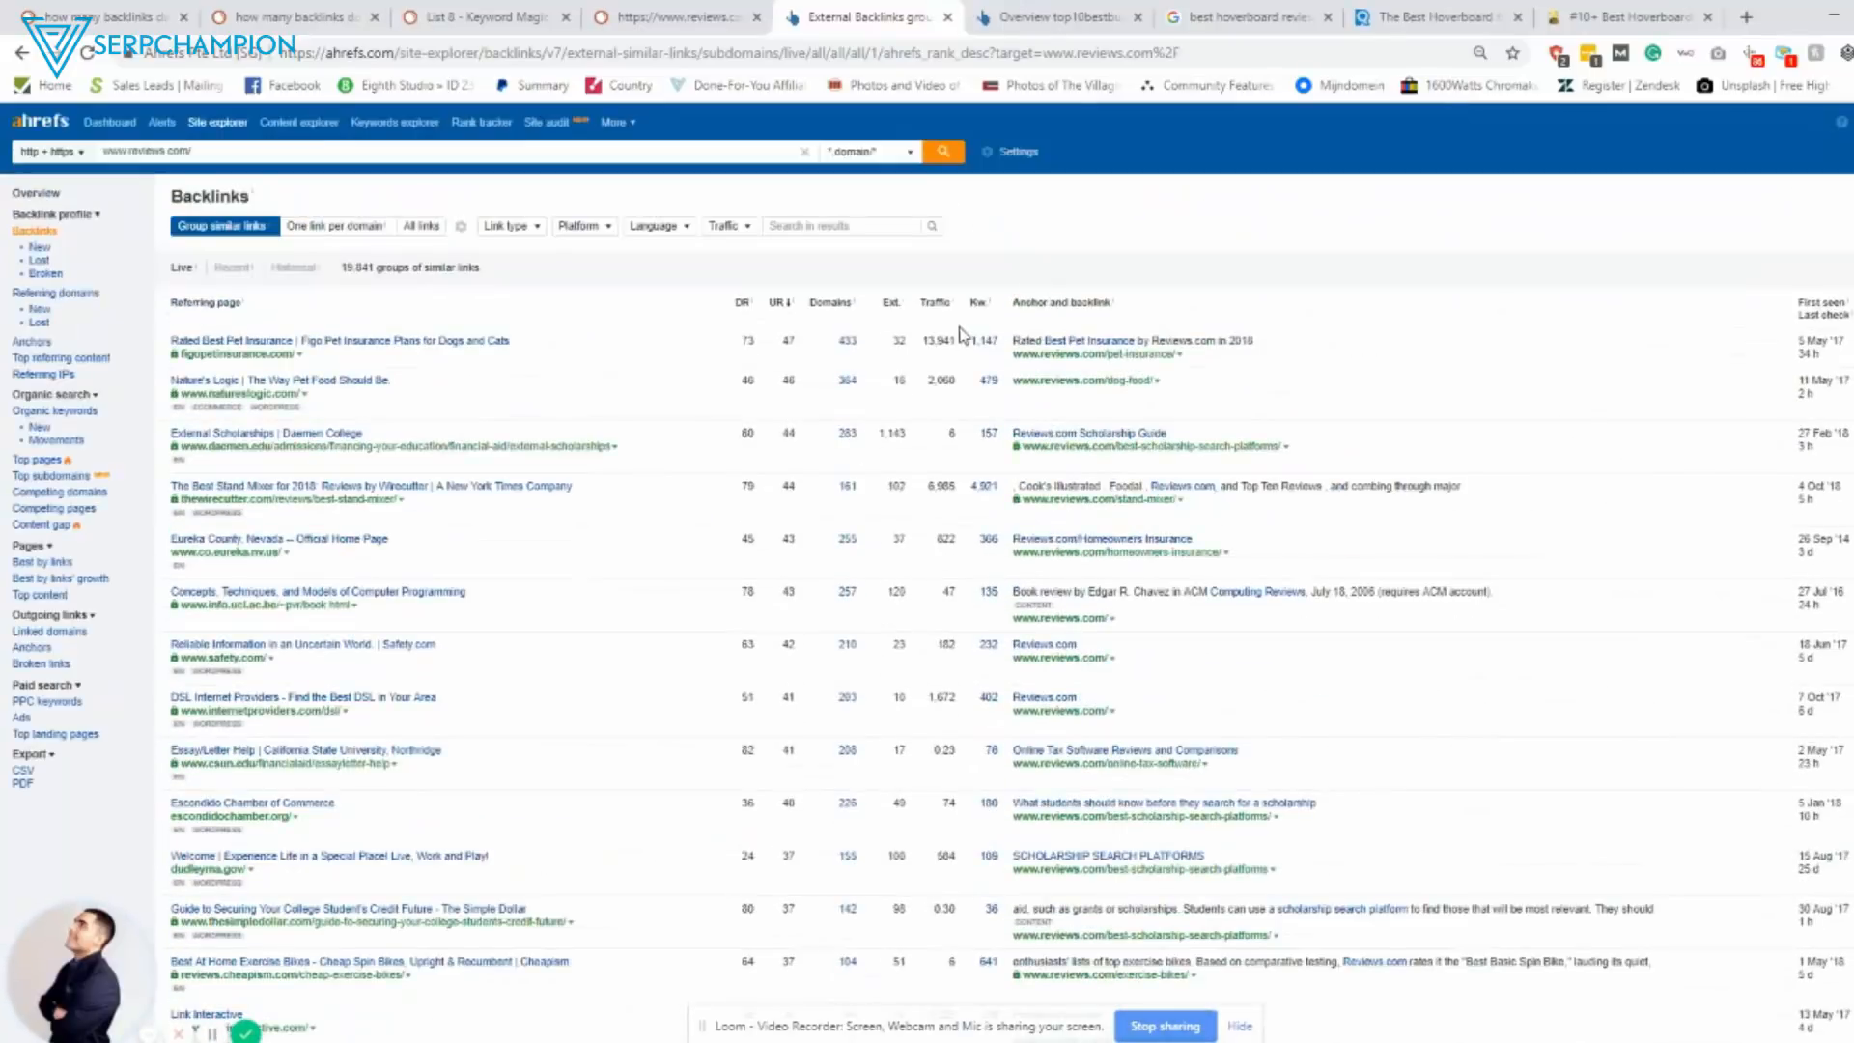
left_click(893, 304)
scroll(918, 586, "down", 2)
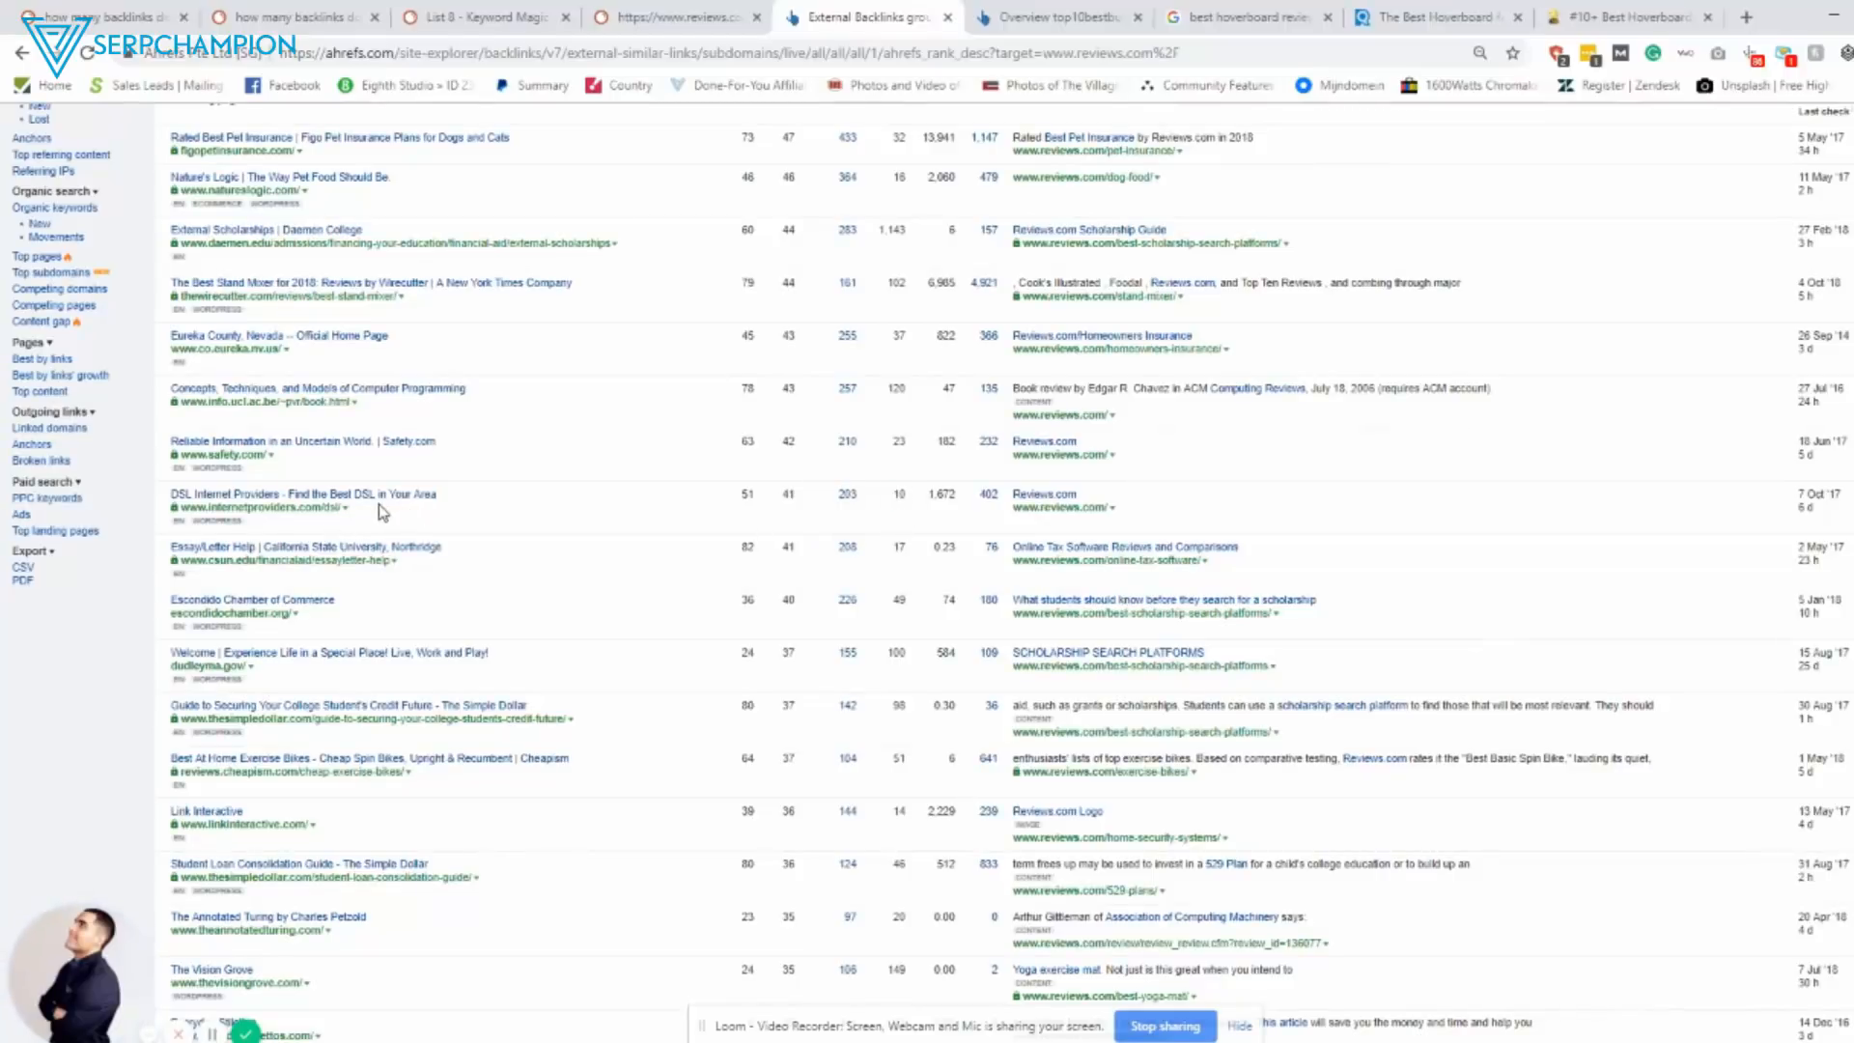
Mark the internetproviders.com/dsl referring page with its DR 51 and 10 external links.
left_click_drag(344, 507, 199, 508)
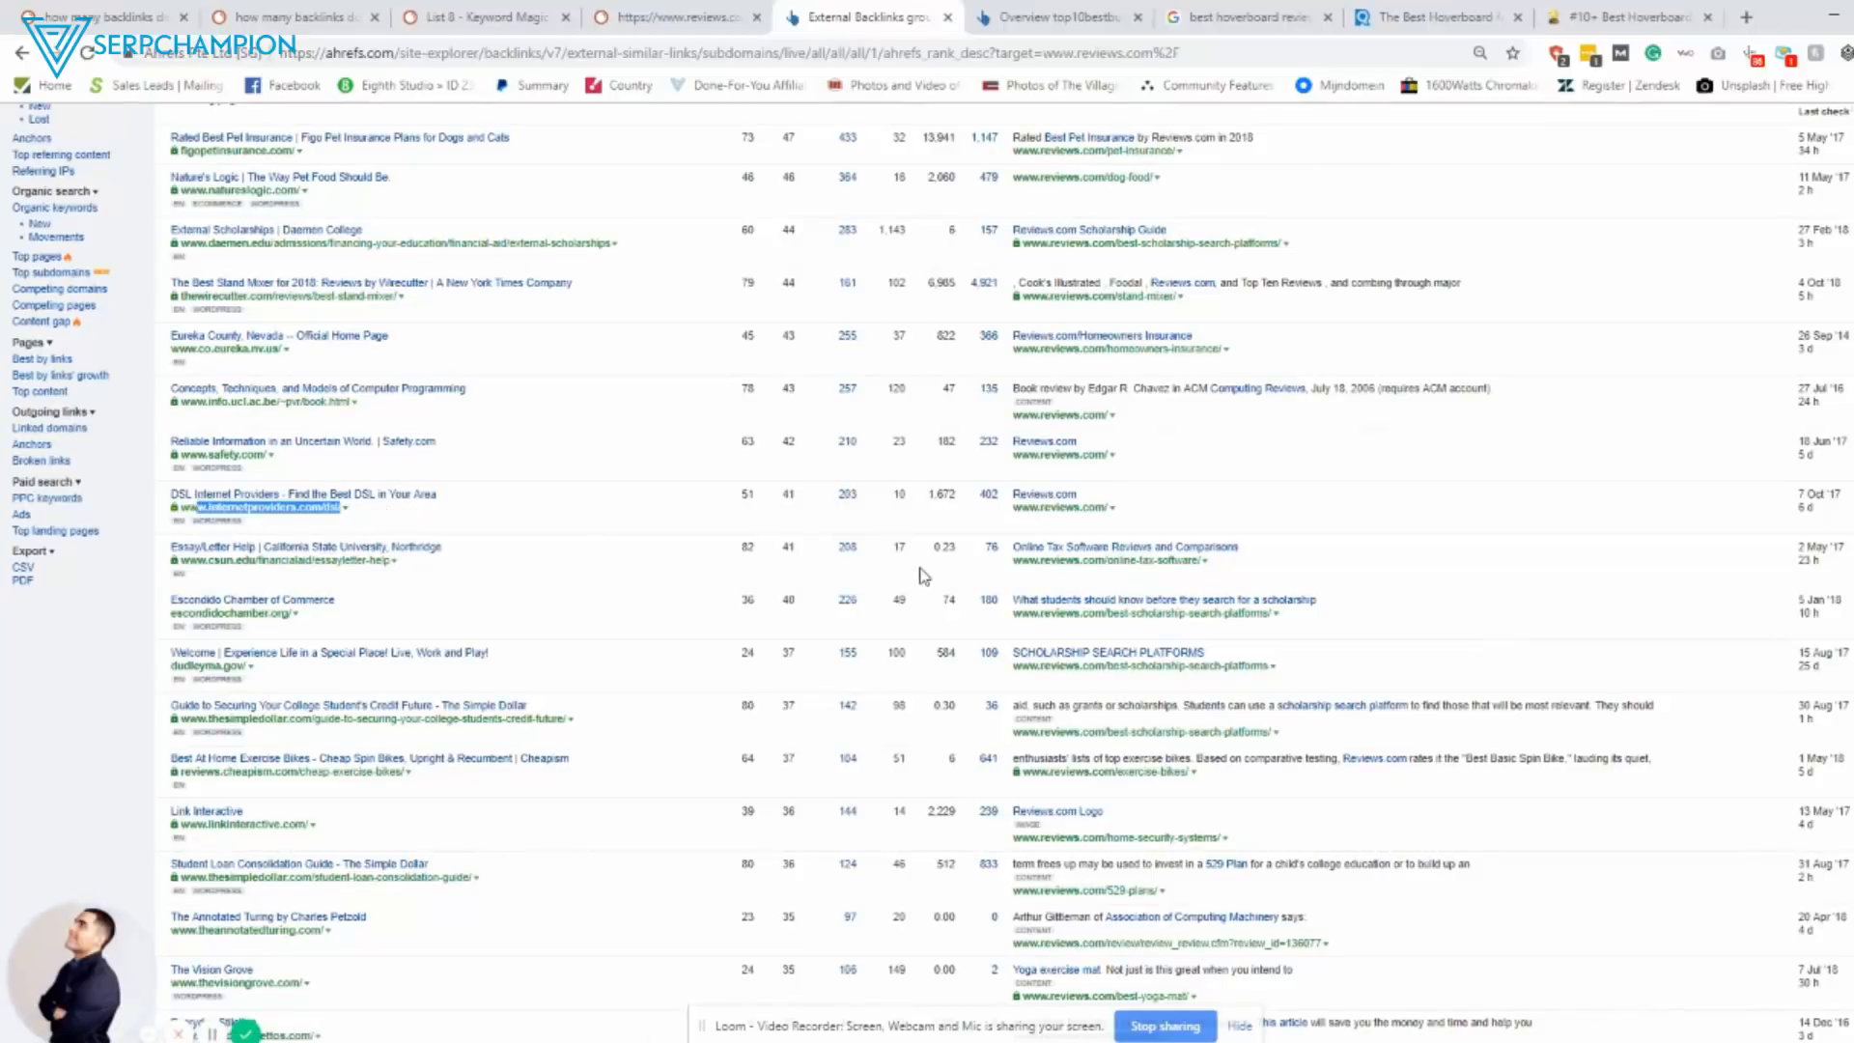
double_click(747, 495)
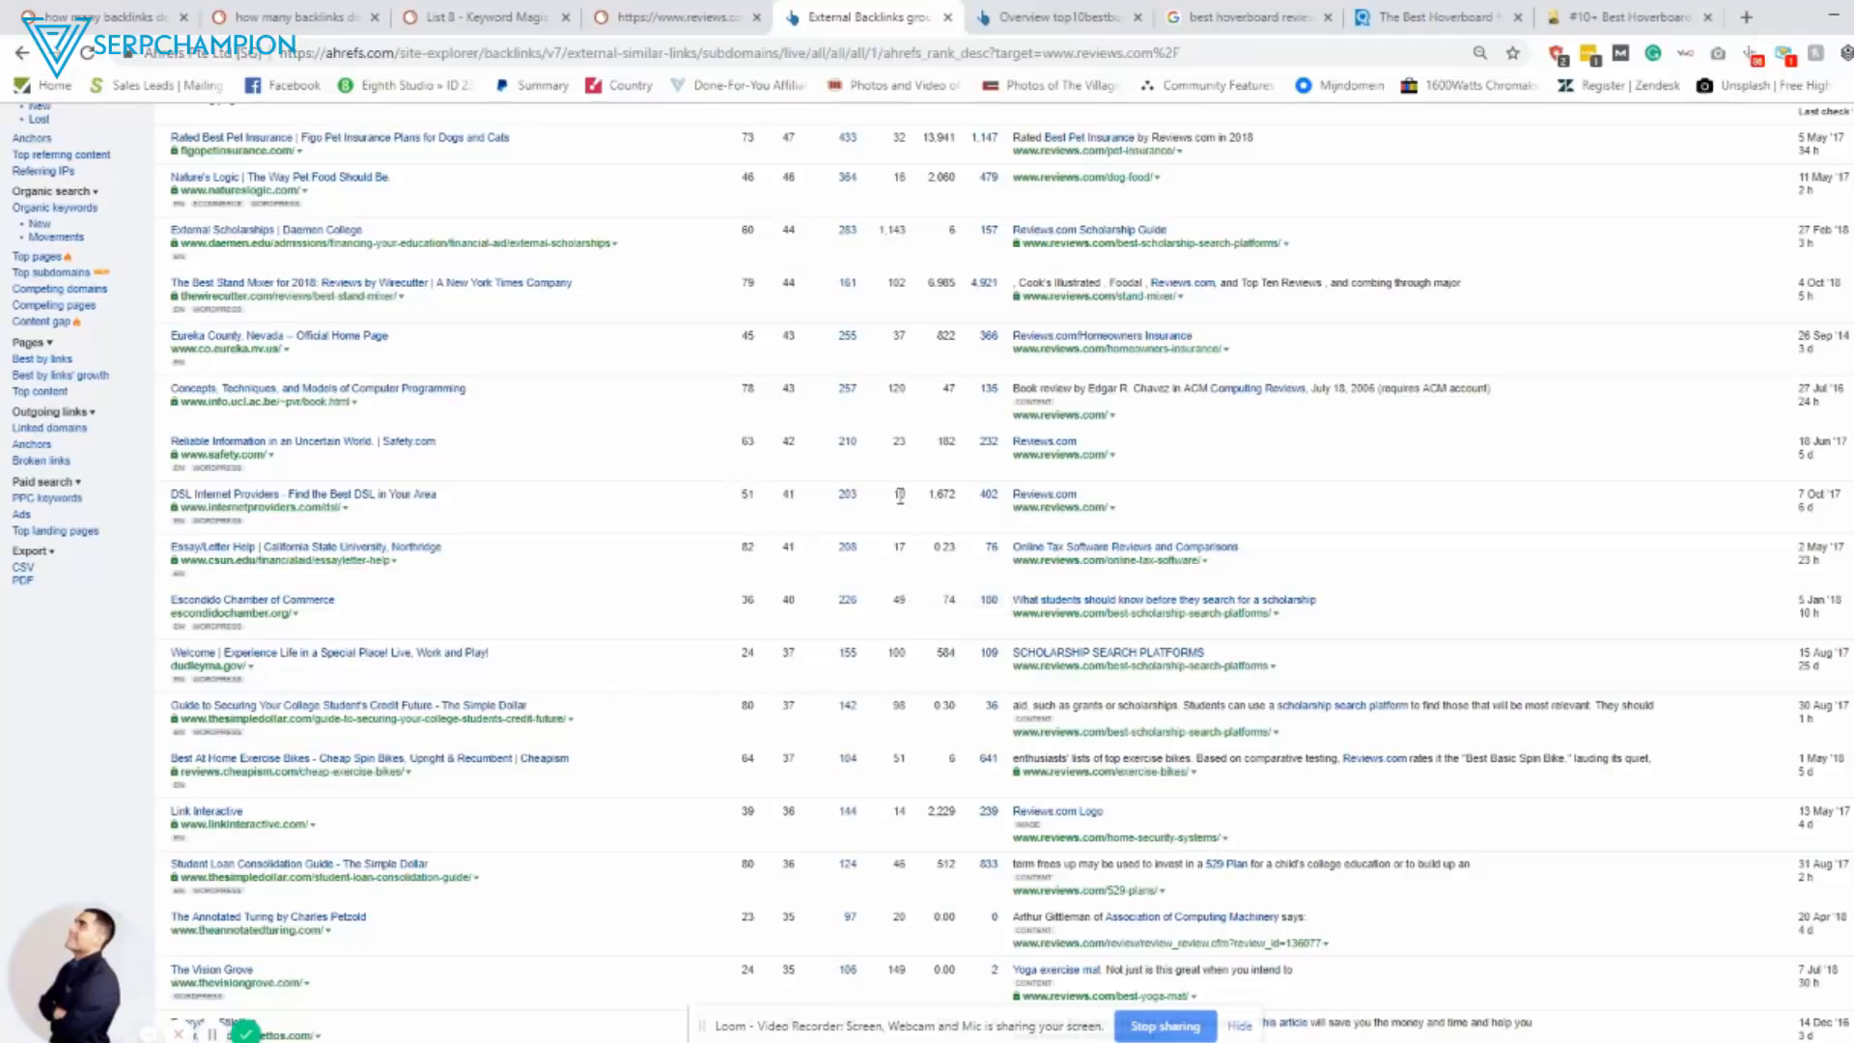
left_click_drag(902, 495, 896, 495)
scroll(707, 377, "up", 5)
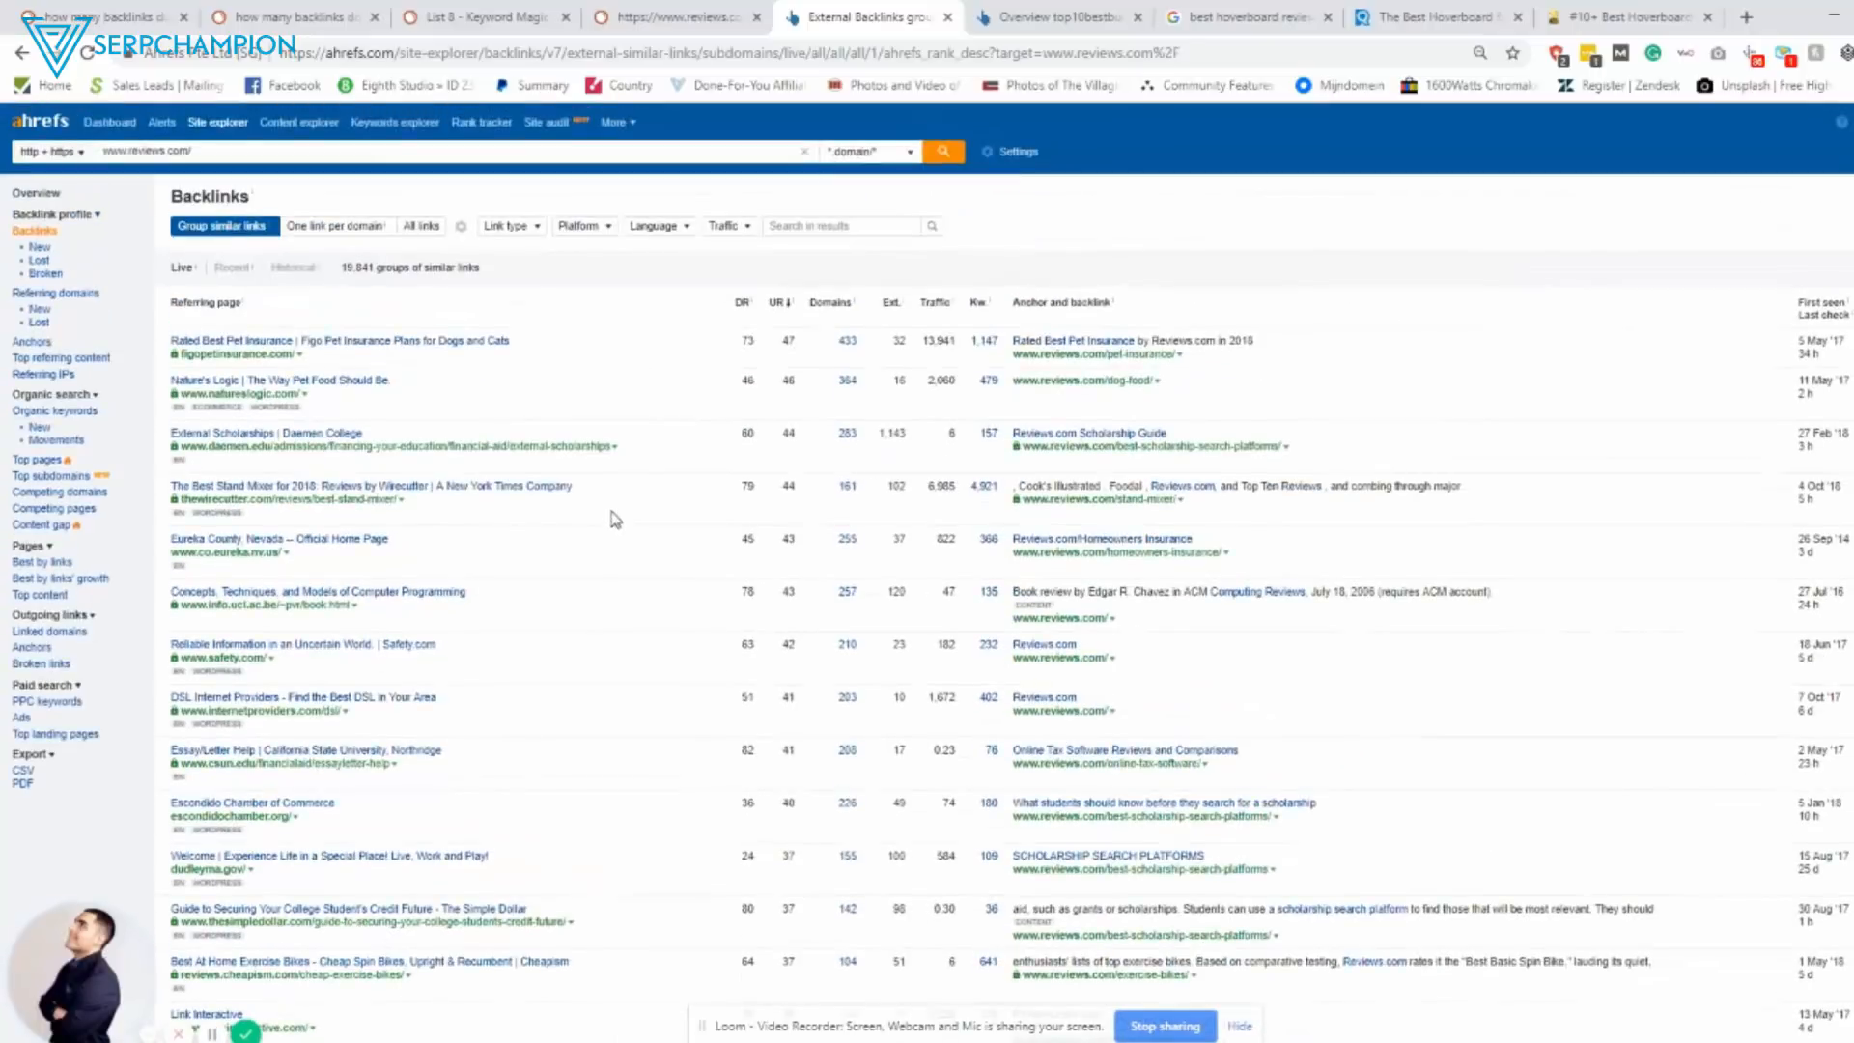
left_click_drag(403, 498, 255, 511)
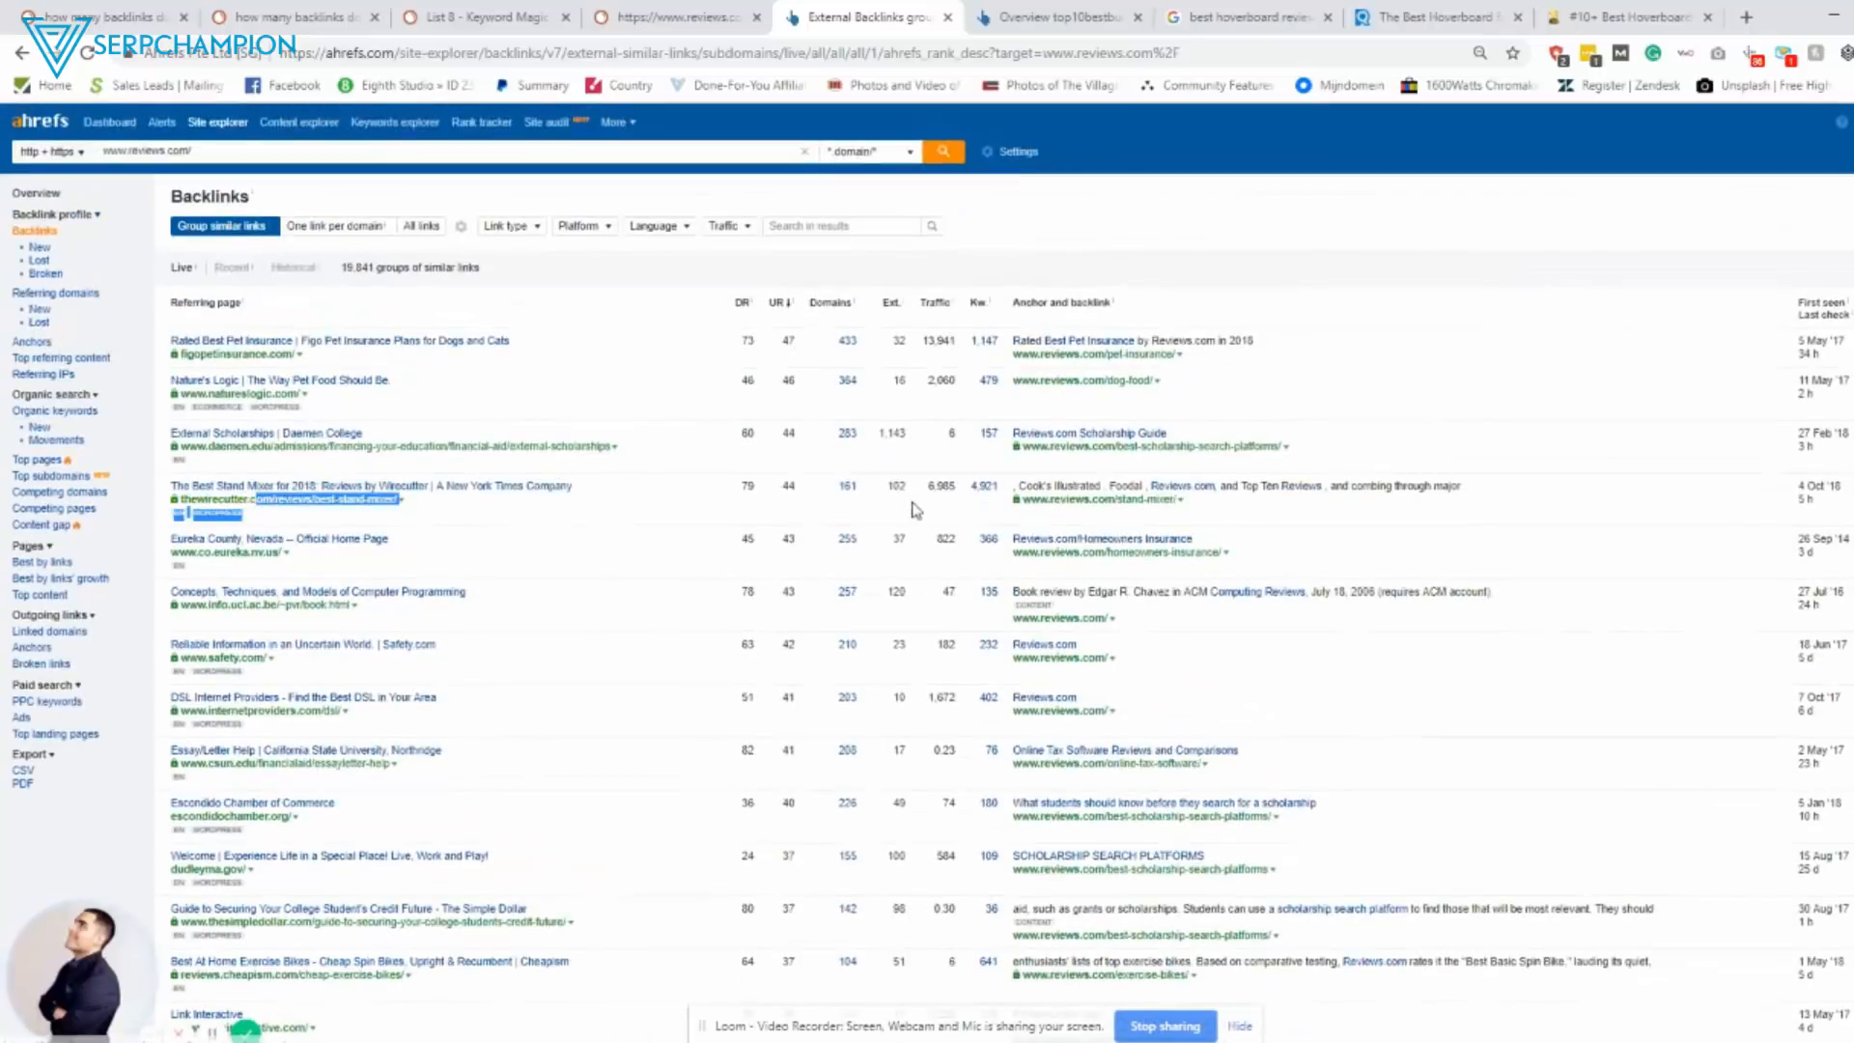